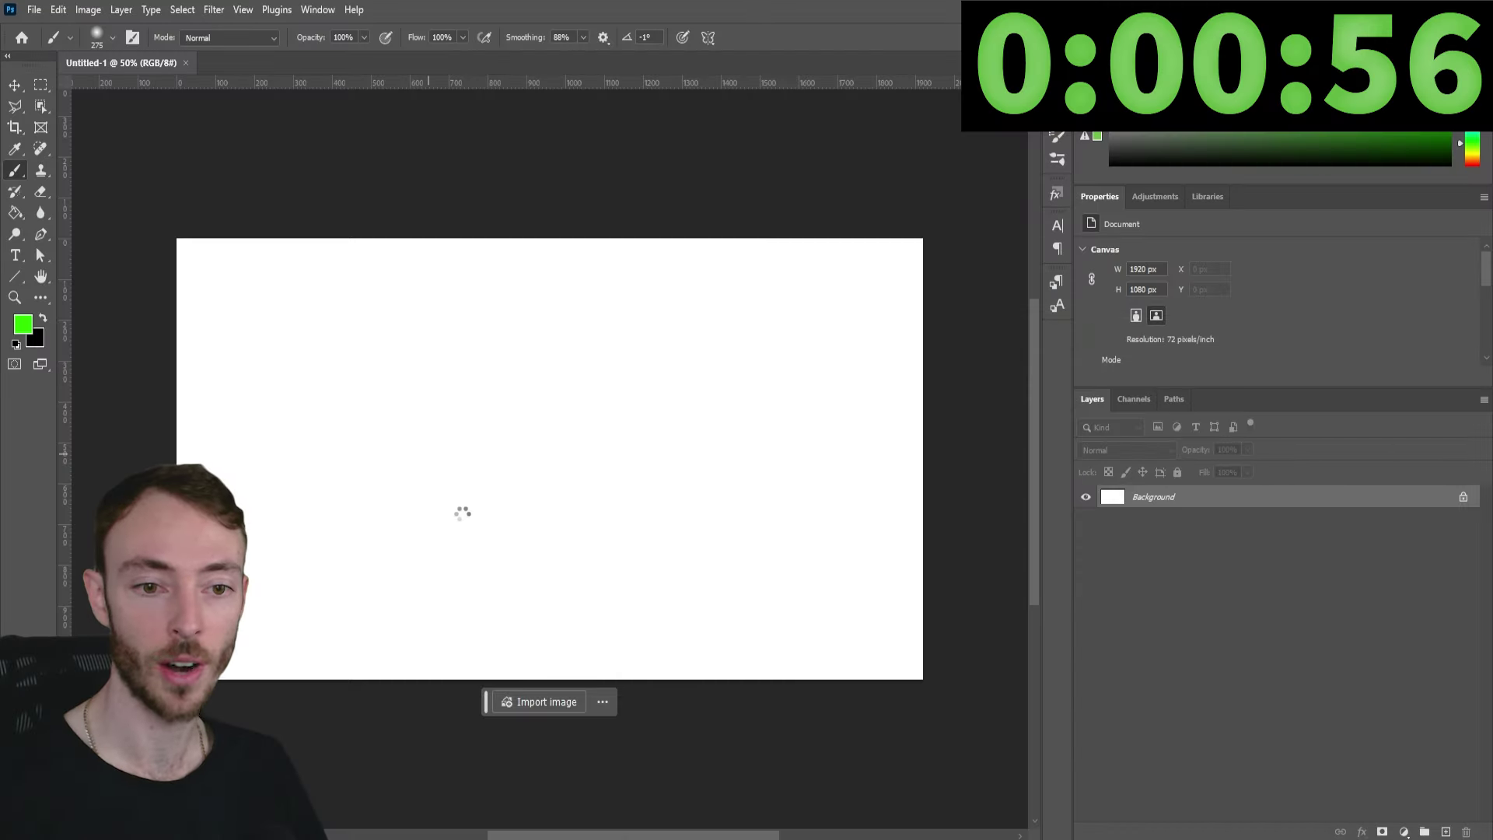
Tilt and enlarge the placed Elder_maul_detail image across the canvas, then commit the transform.
drag(340, 696, 300, 617)
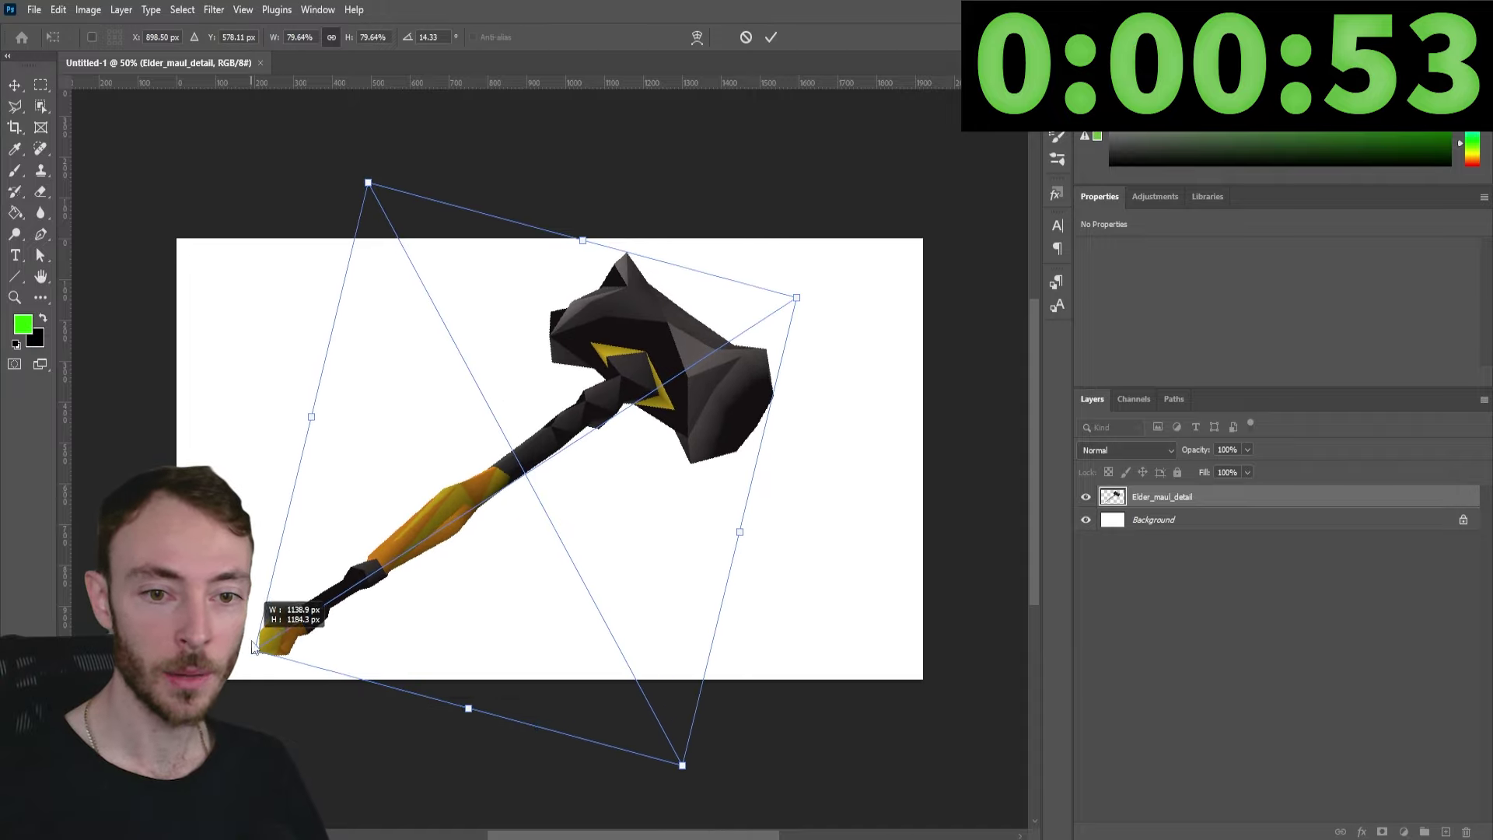
drag(797, 297, 863, 327)
key(Return)
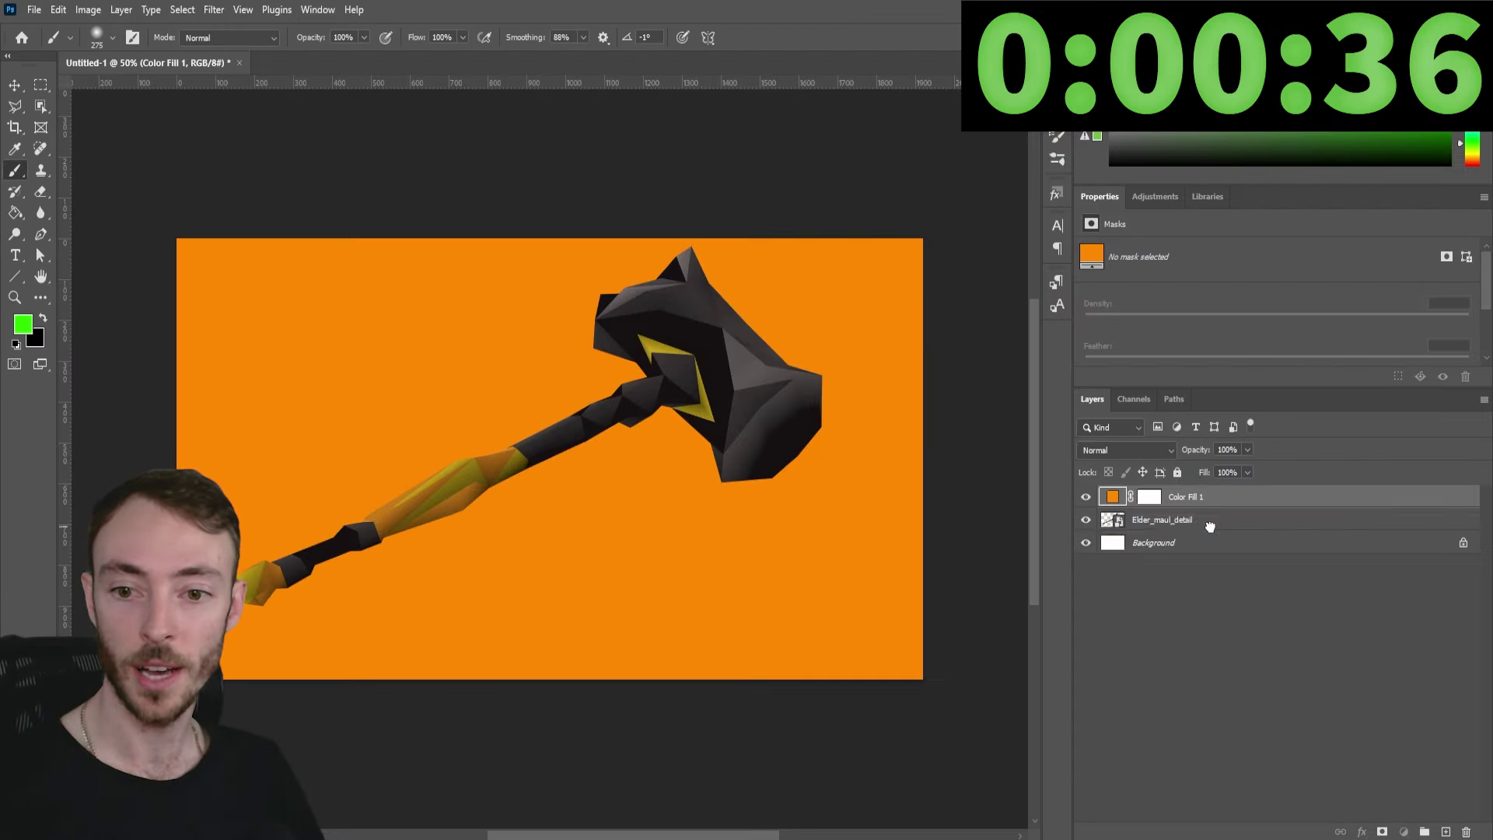
Give the maul layer Bevel & Emboss and a strengthened Outer Glow.
click(1450, 502)
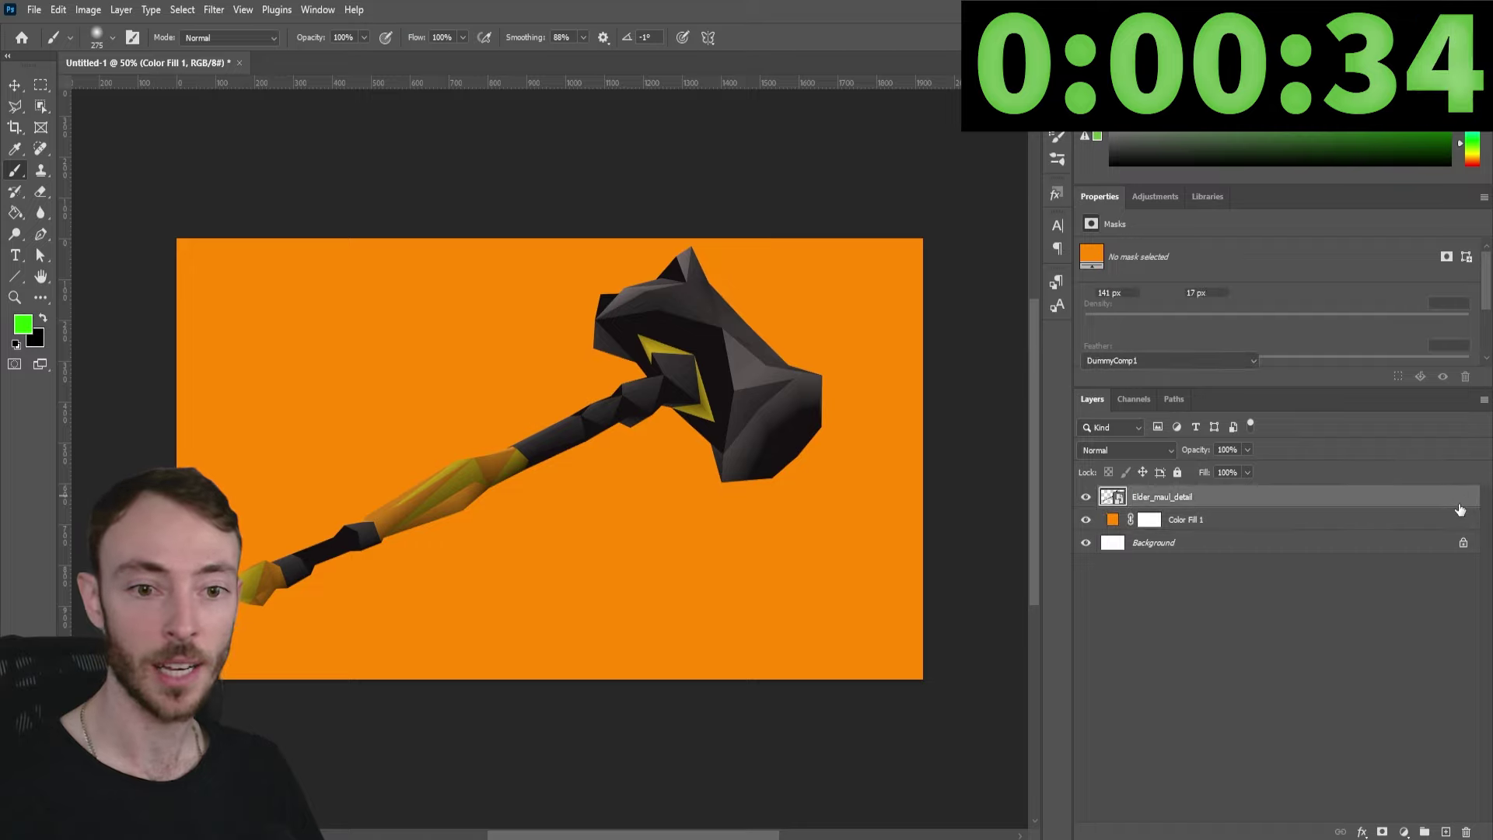
double_click(1454, 509)
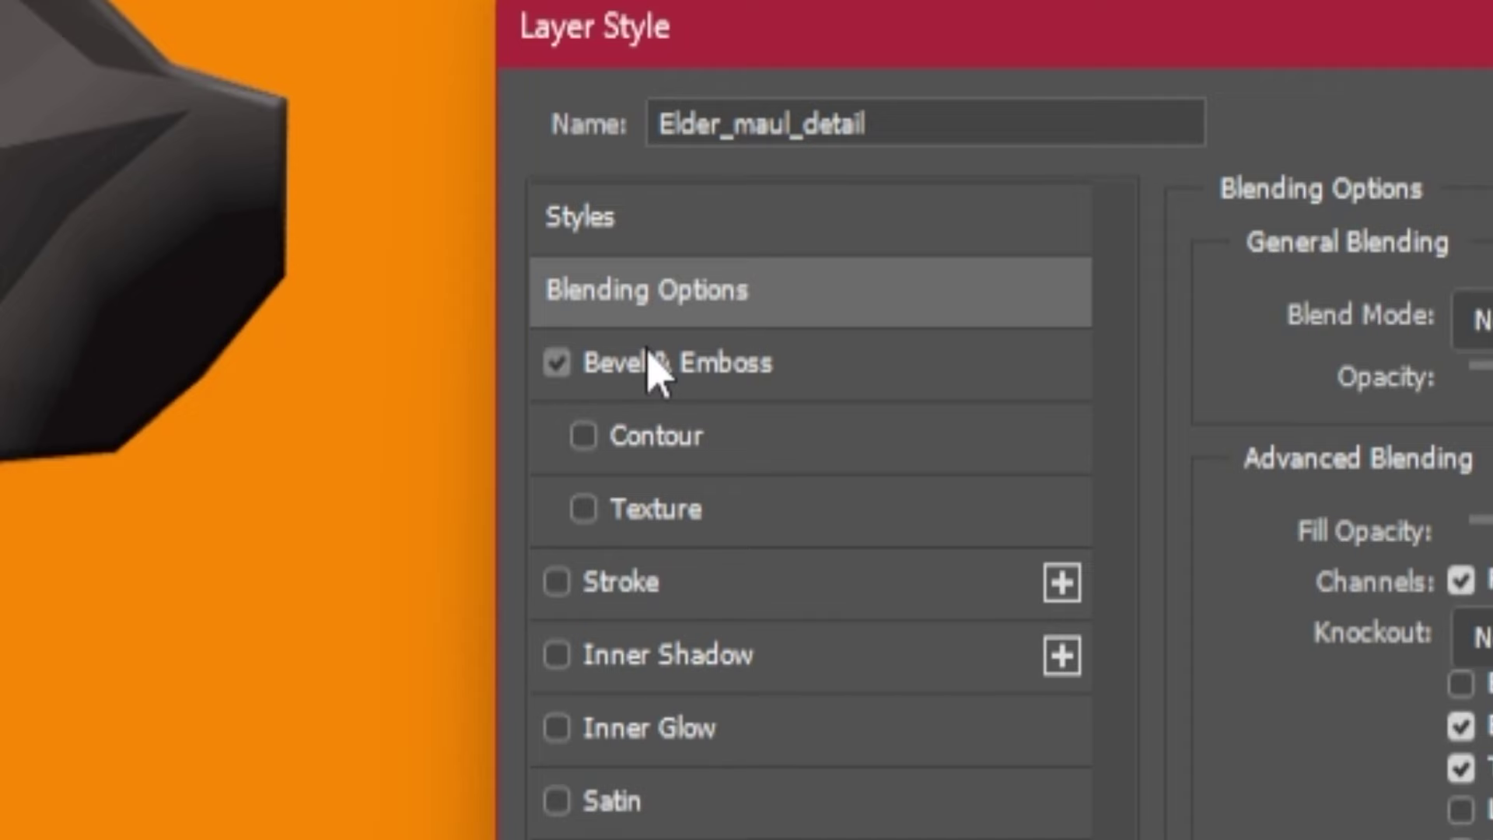
click(661, 363)
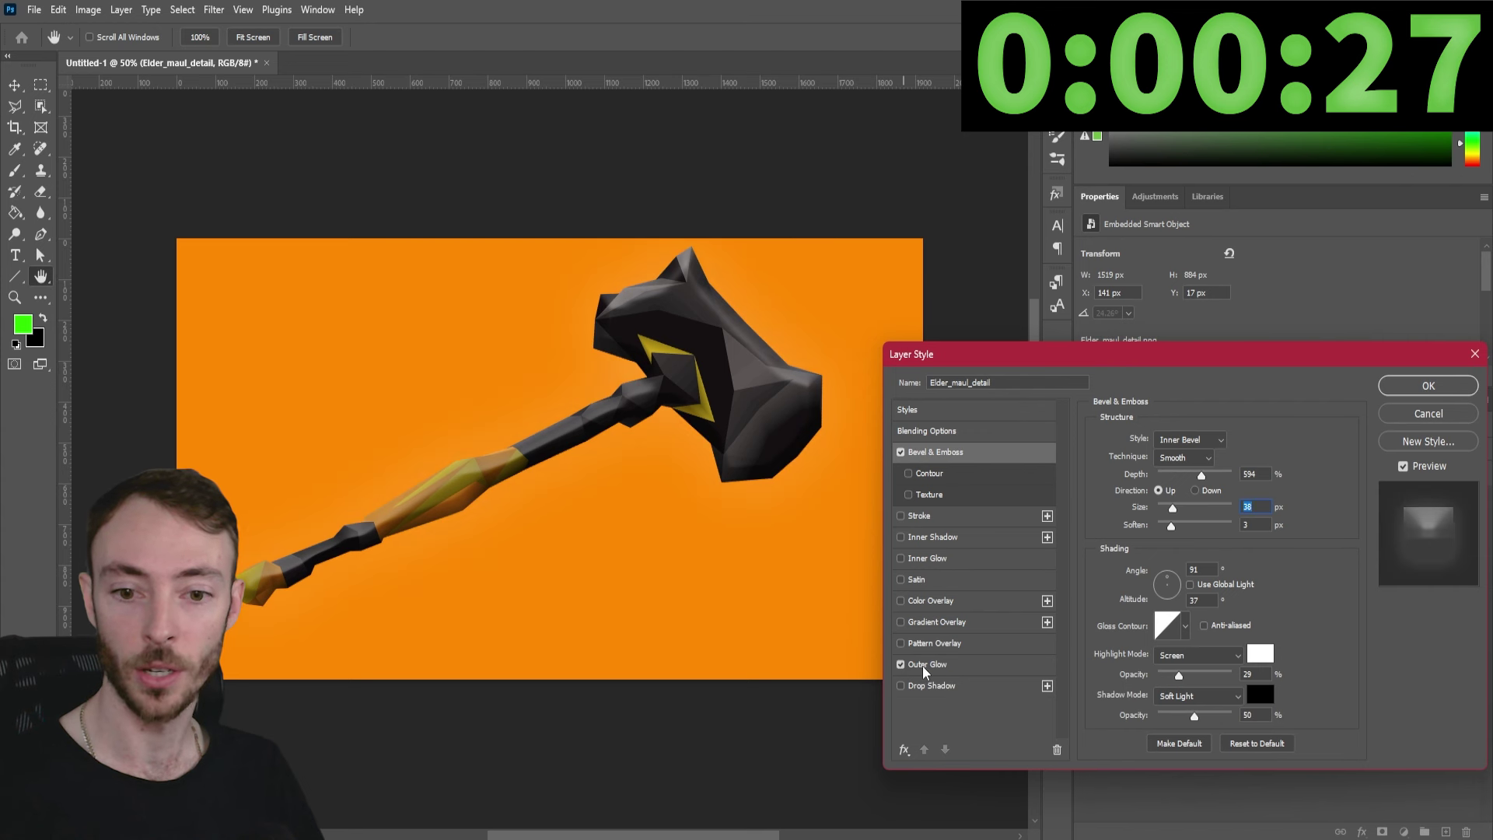
click(922, 665)
drag(1166, 456, 1270, 436)
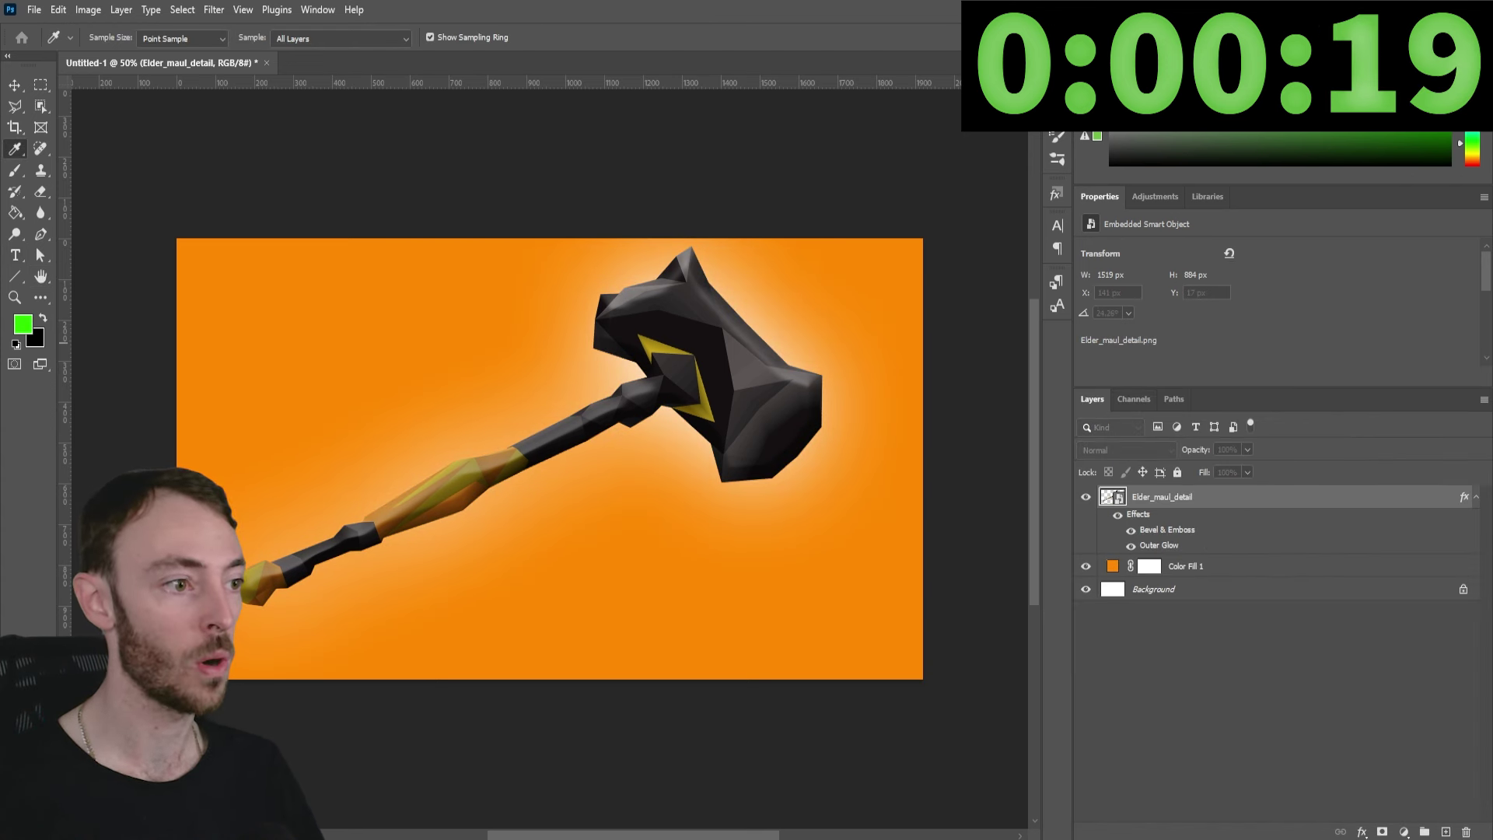
Add 'BUFF THIS' text, then enlarge and tilt it toward the top left.
click(279, 354)
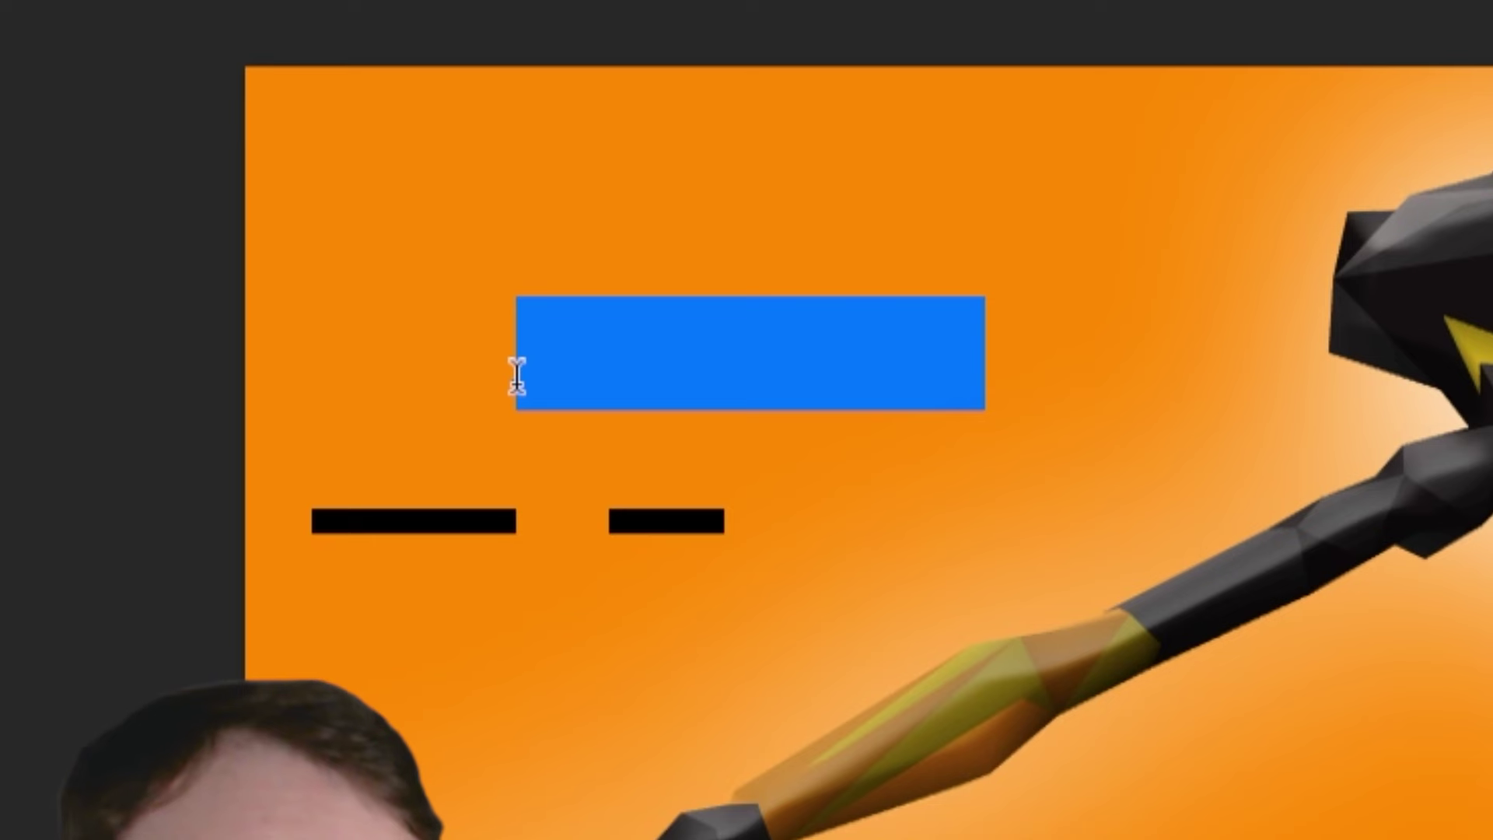
text(BUFF THIS)
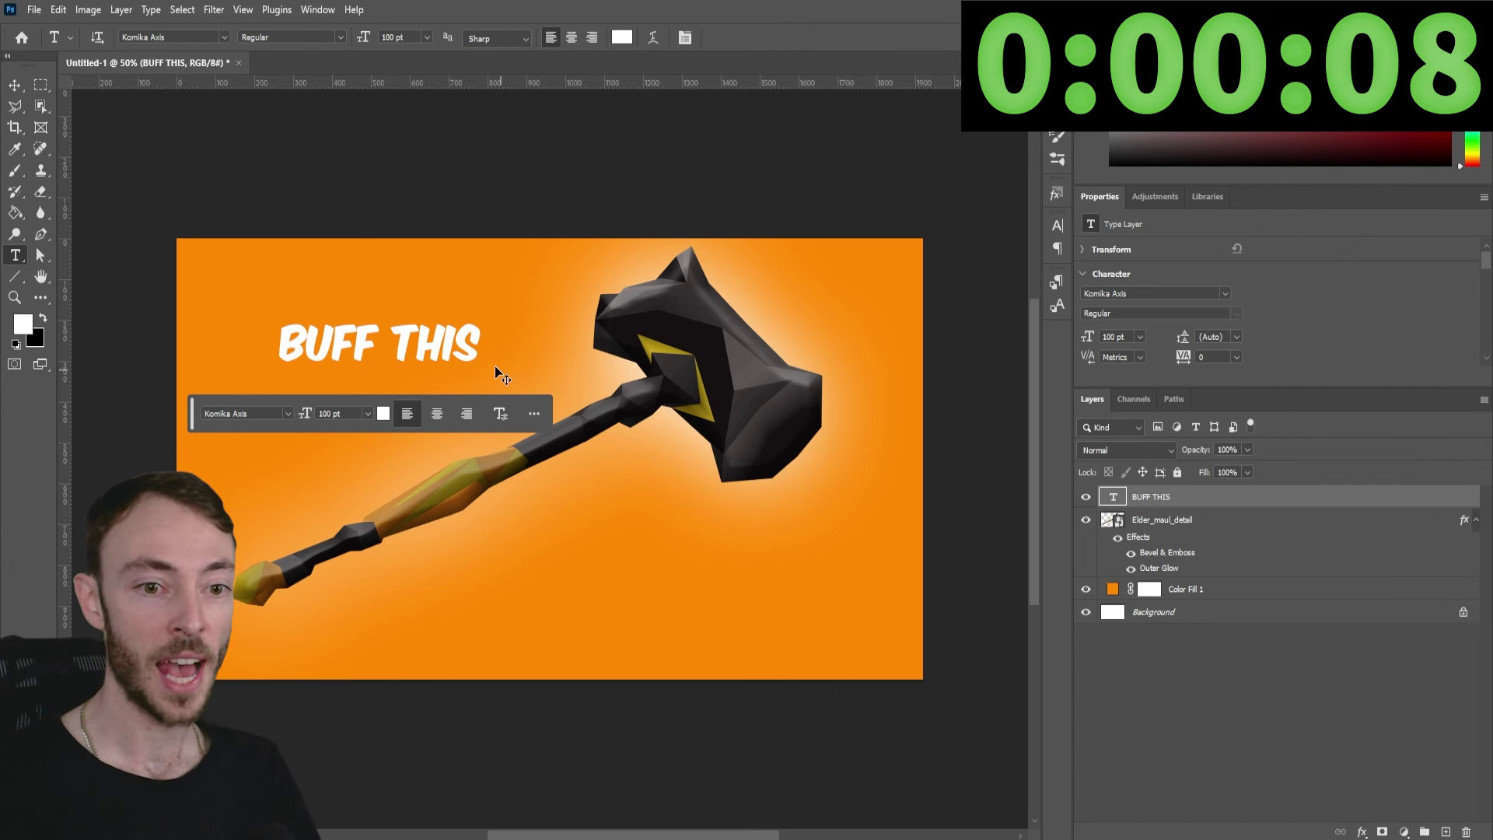
key(ctrl+t)
drag(480, 342, 544, 280)
drag(269, 389, 193, 408)
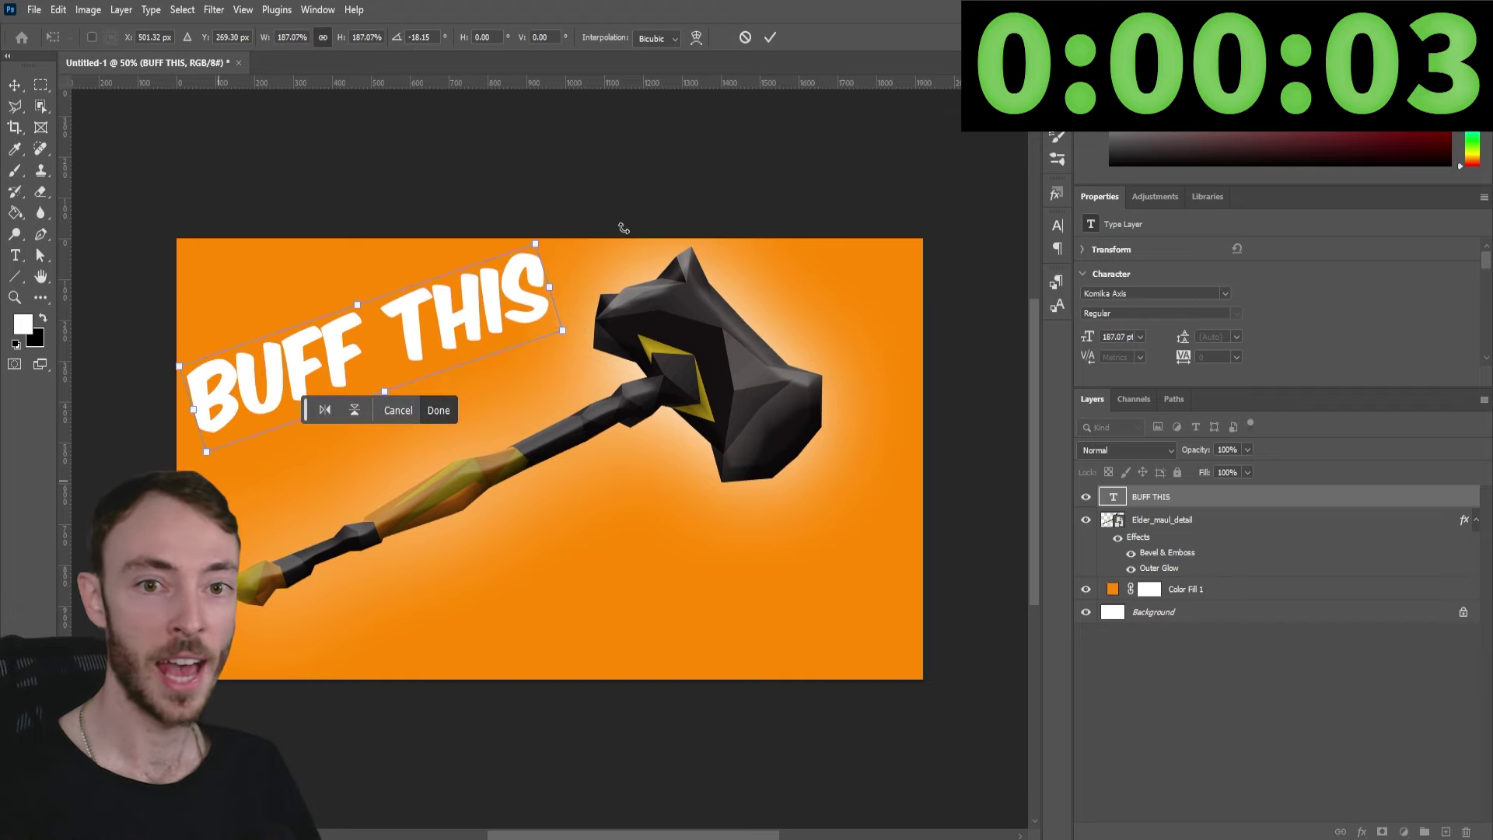
click(769, 38)
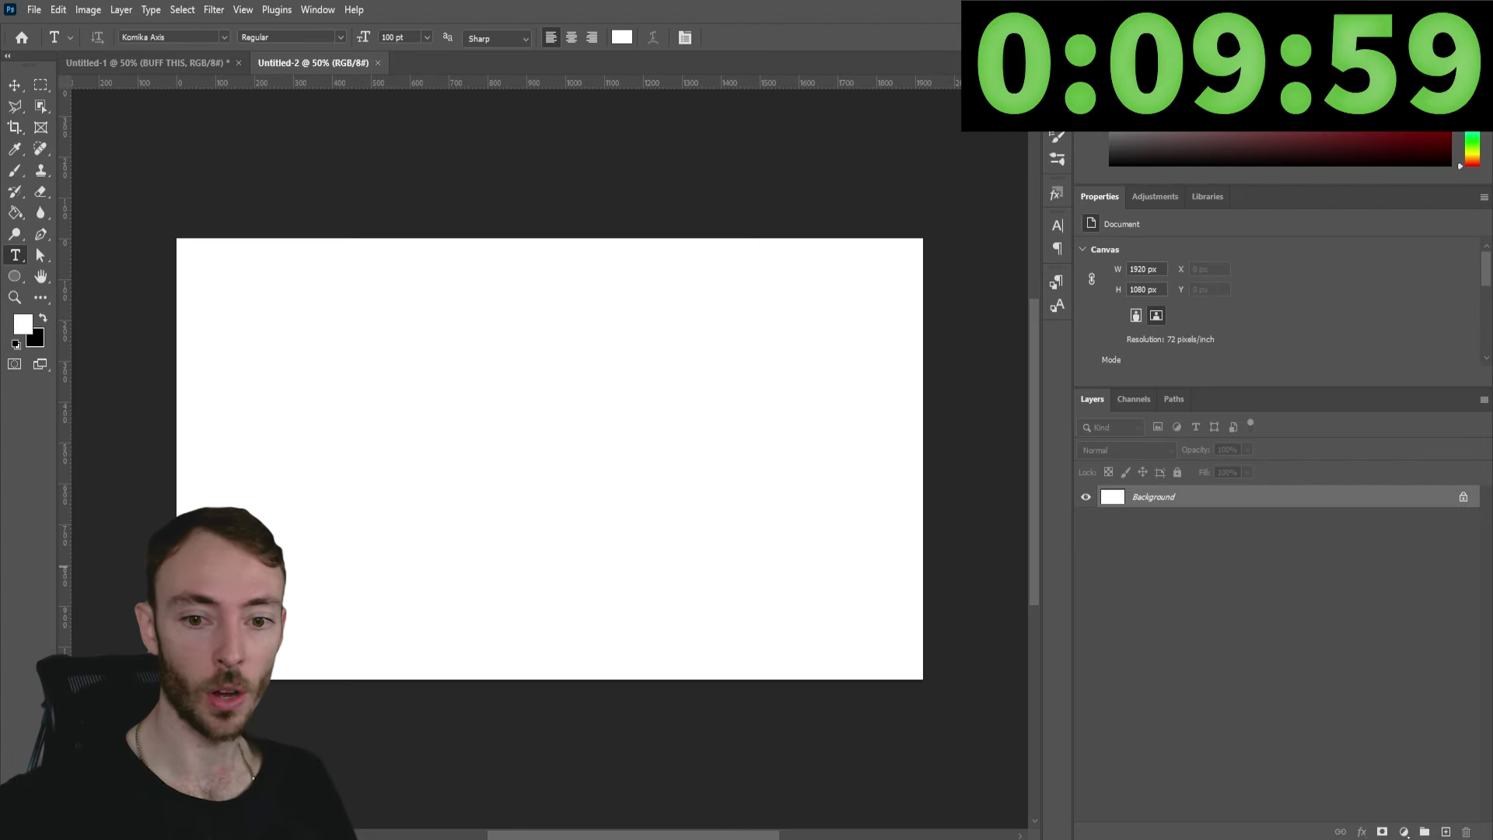
Place and shrink the maul image in Untitled-2, start the title text, and mask the fill off the warhammer side.
key(alt+Tab)
click(878, 480)
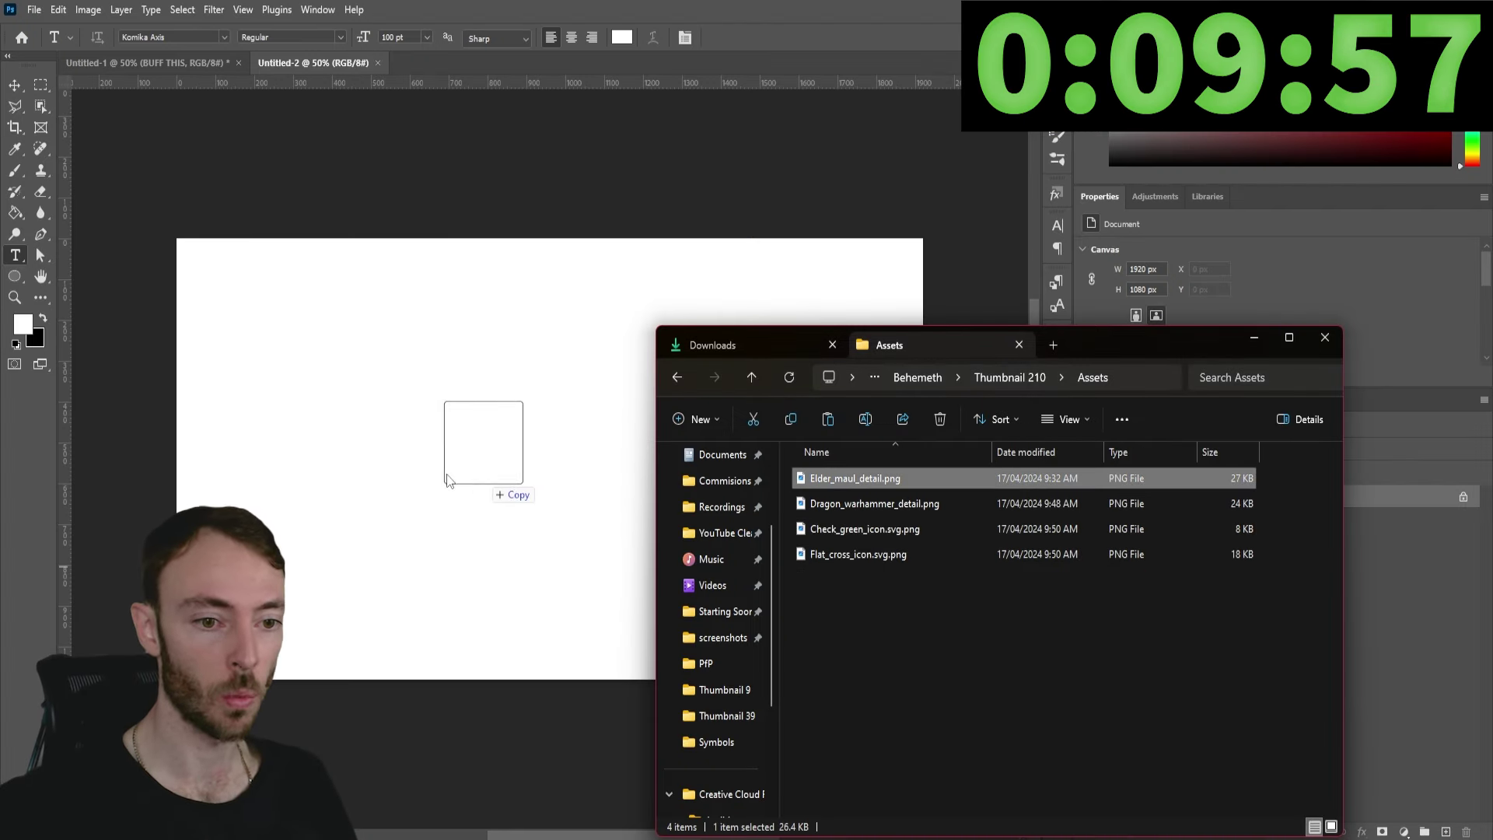
drag(418, 470, 360, 469)
drag(619, 433, 507, 395)
drag(598, 232, 474, 374)
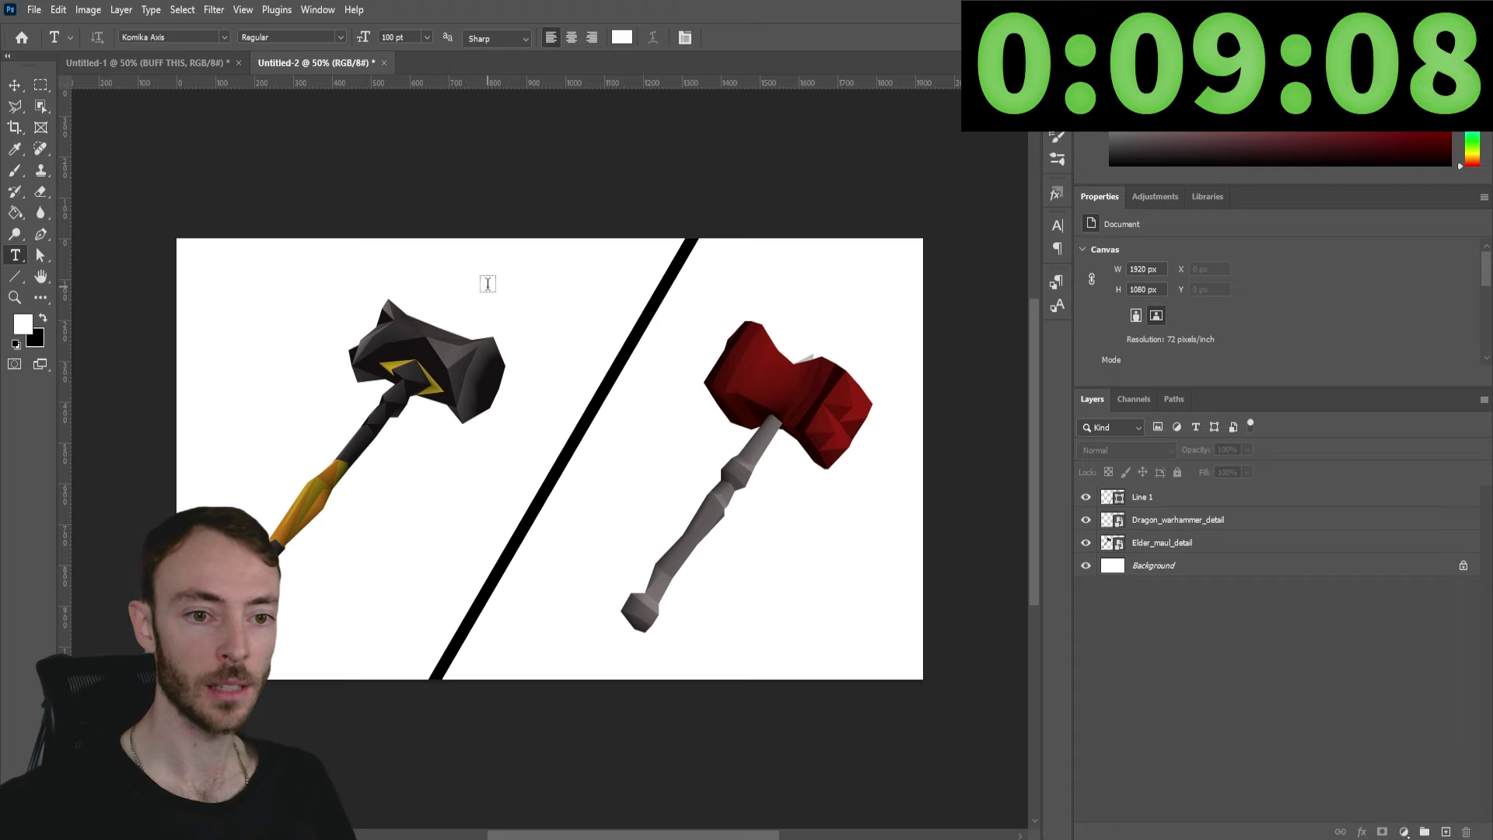
click(488, 283)
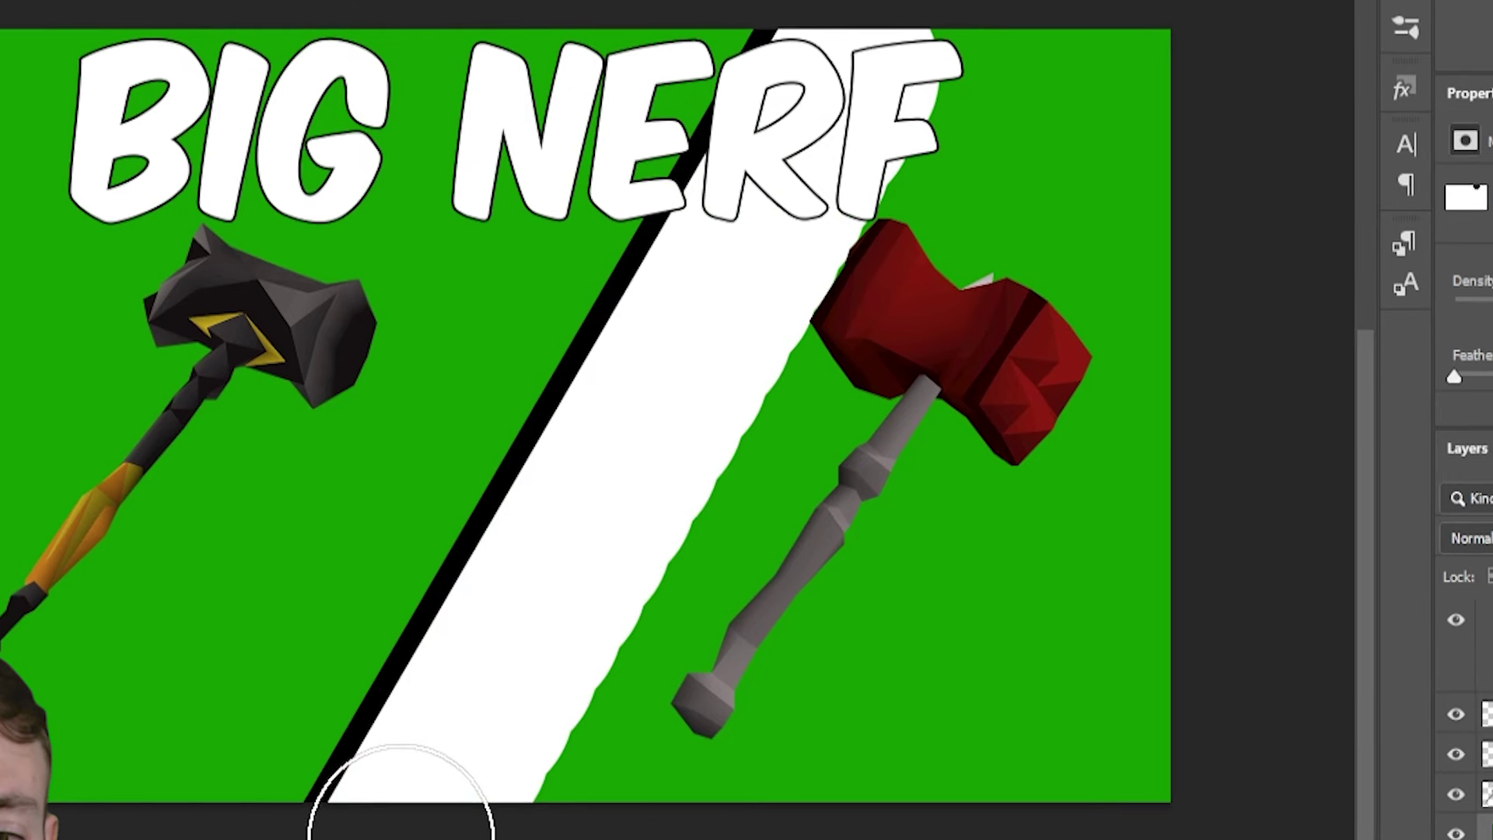
mouse_move(400, 801)
mouse_down()
mouse_move(1099, 783)
mouse_move(1083, 67)
mouse_move(695, 723)
mouse_move(1043, 740)
mouse_move(1059, 207)
mouse_move(943, 467)
mouse_up()
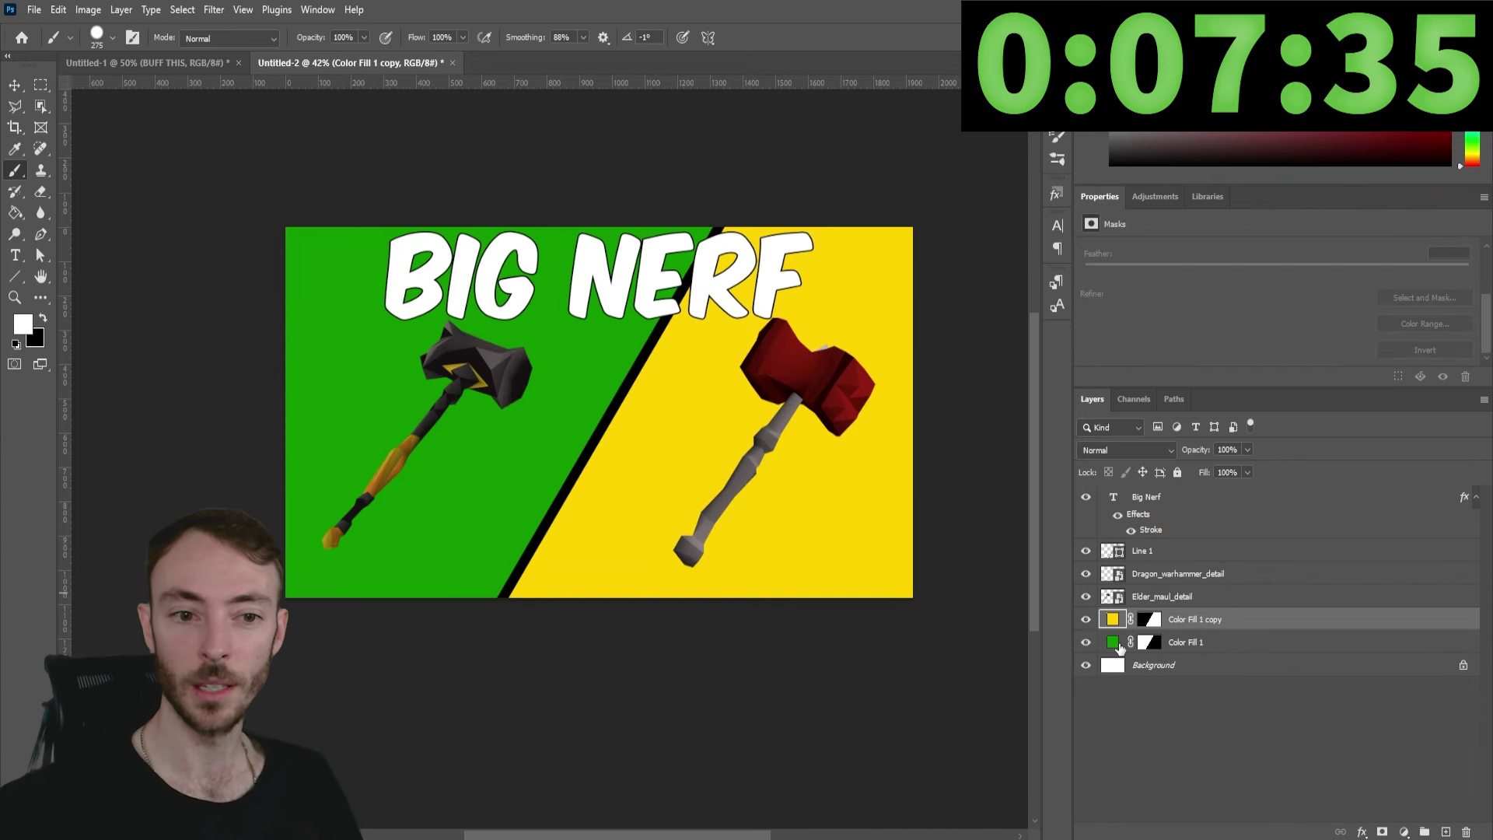
Recolour the left fill blue, bring in the check and cross icons, and slightly tilt the warhammer.
click(1116, 645)
double_click(1113, 643)
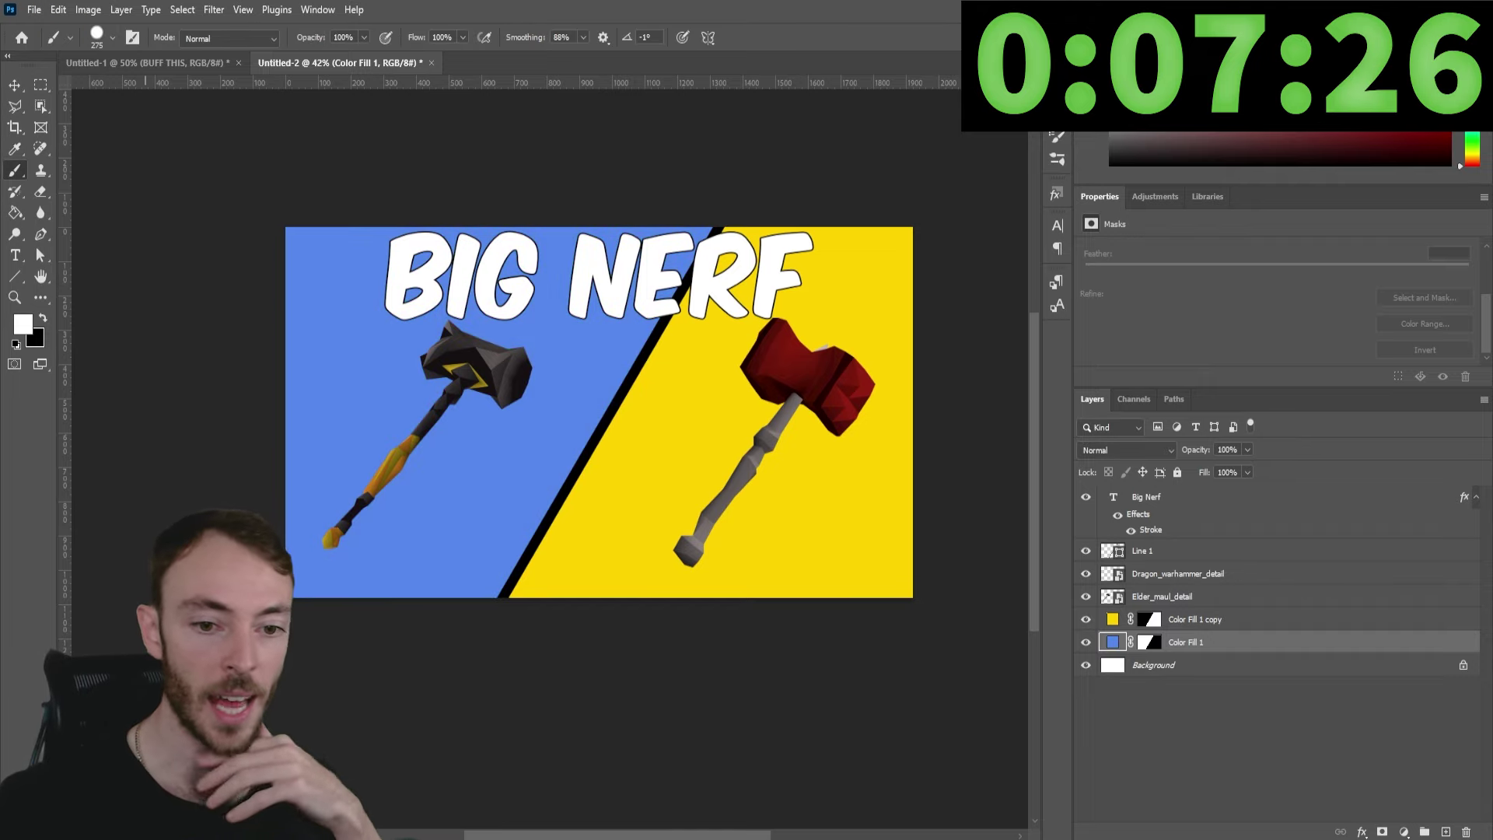
key(alt+Tab)
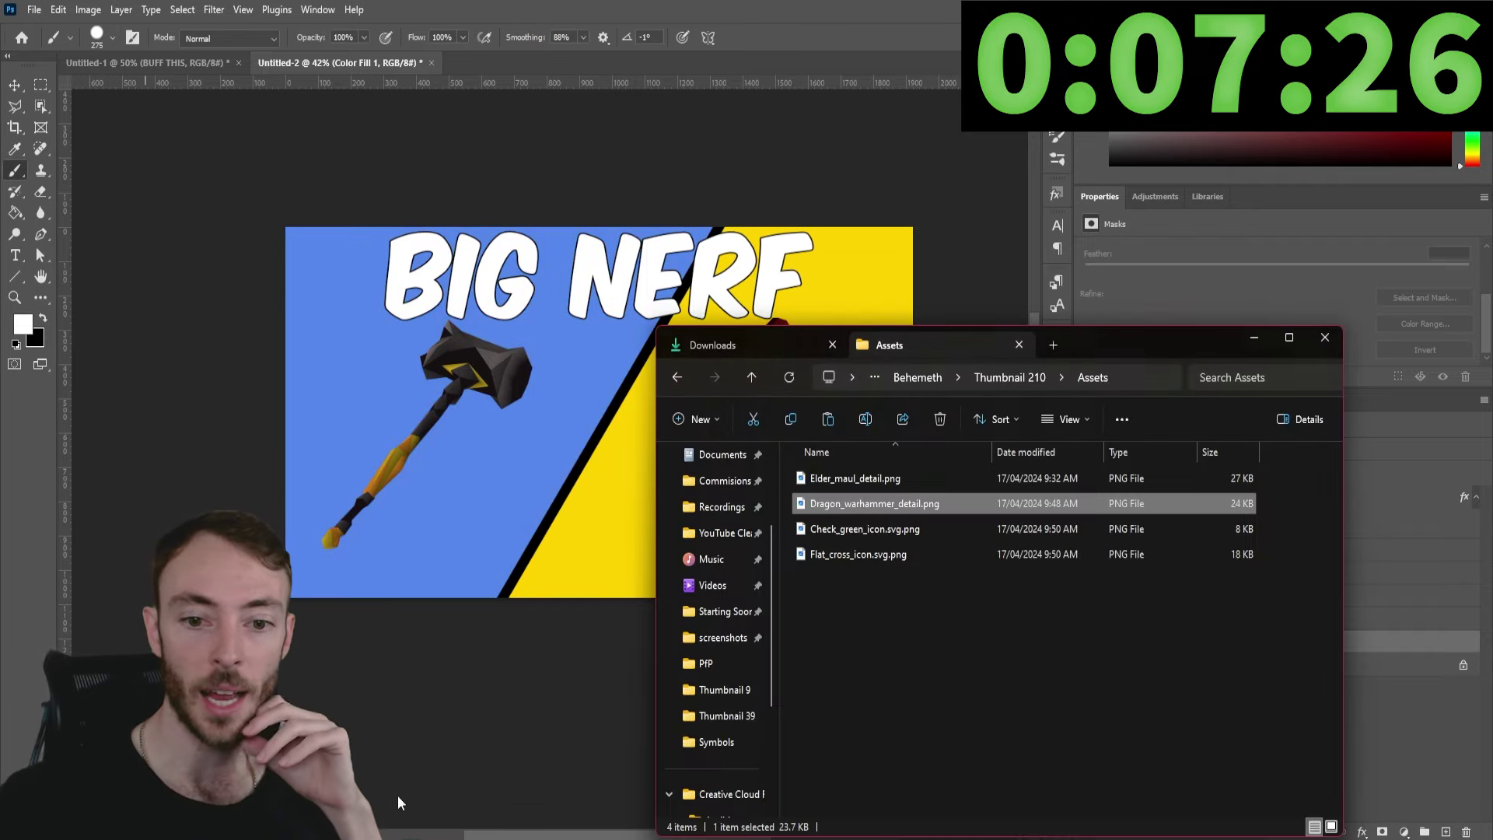
click(884, 531)
shift+click(885, 557)
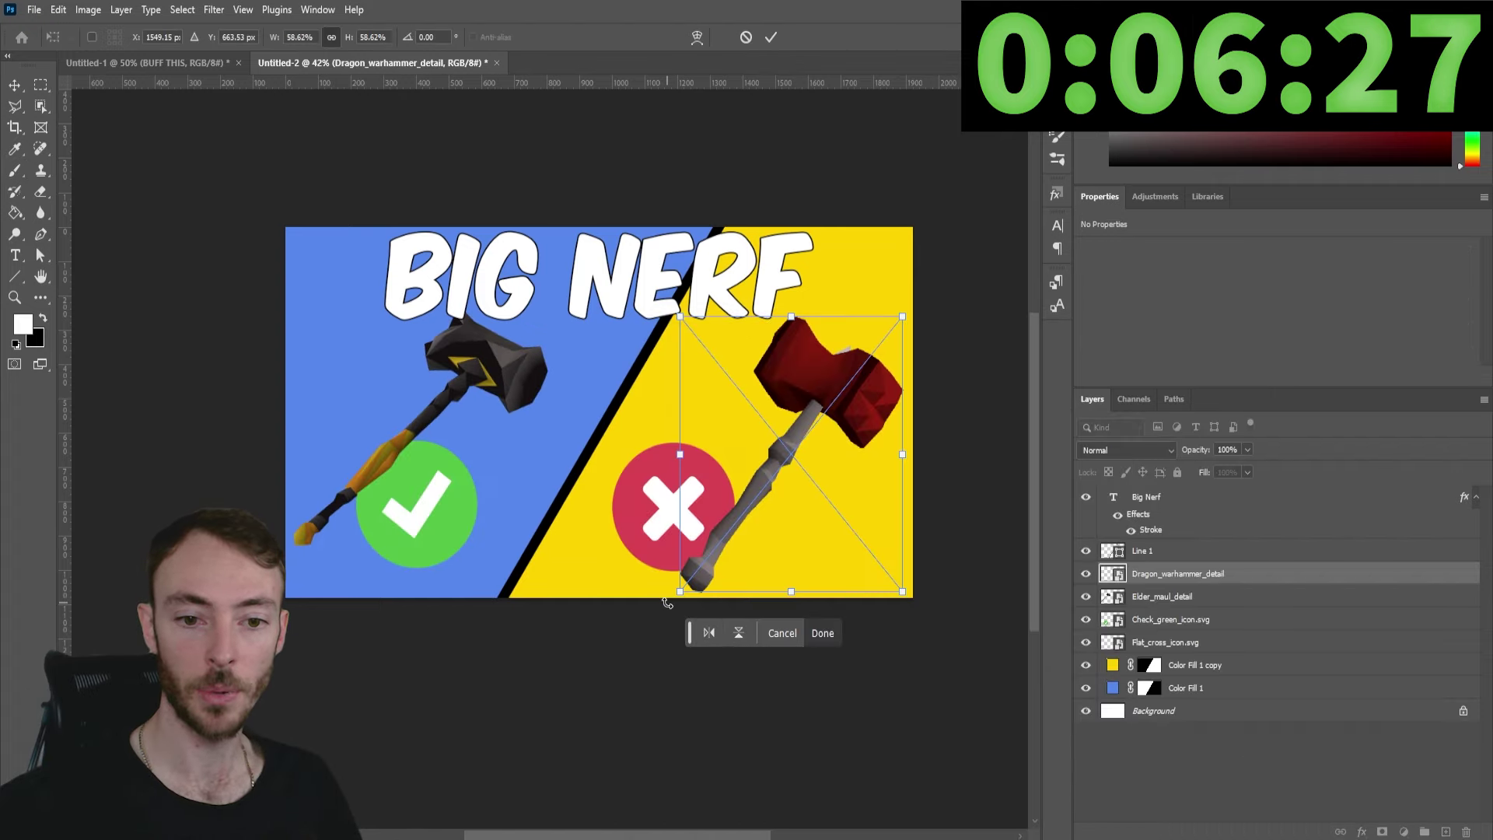
drag(666, 603, 656, 604)
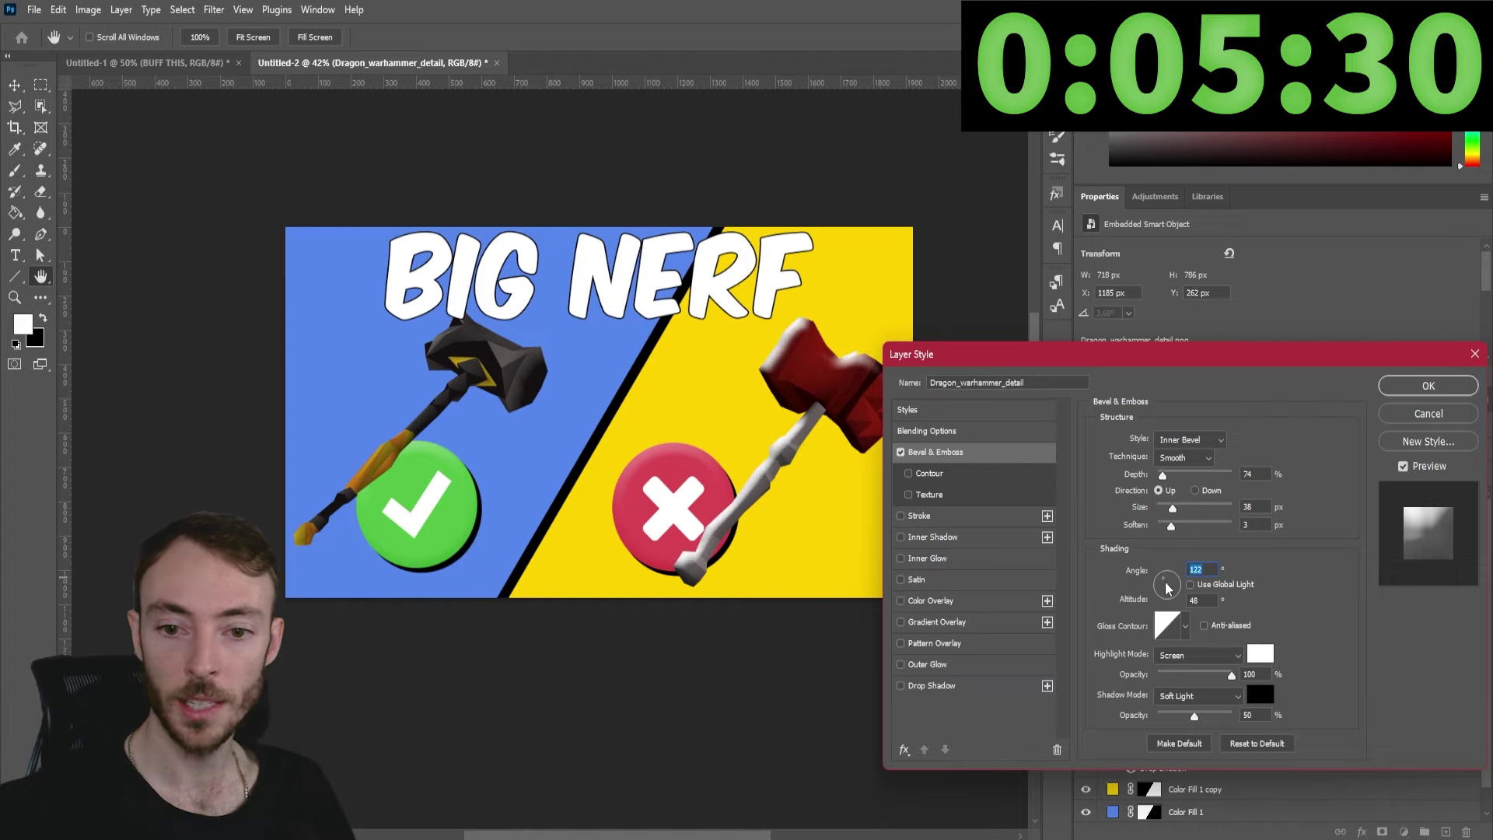
Set the warhammer's bevel angle, raise its Exposure to +1.61, and copy its effects to the maul.
drag(1164, 580, 1167, 585)
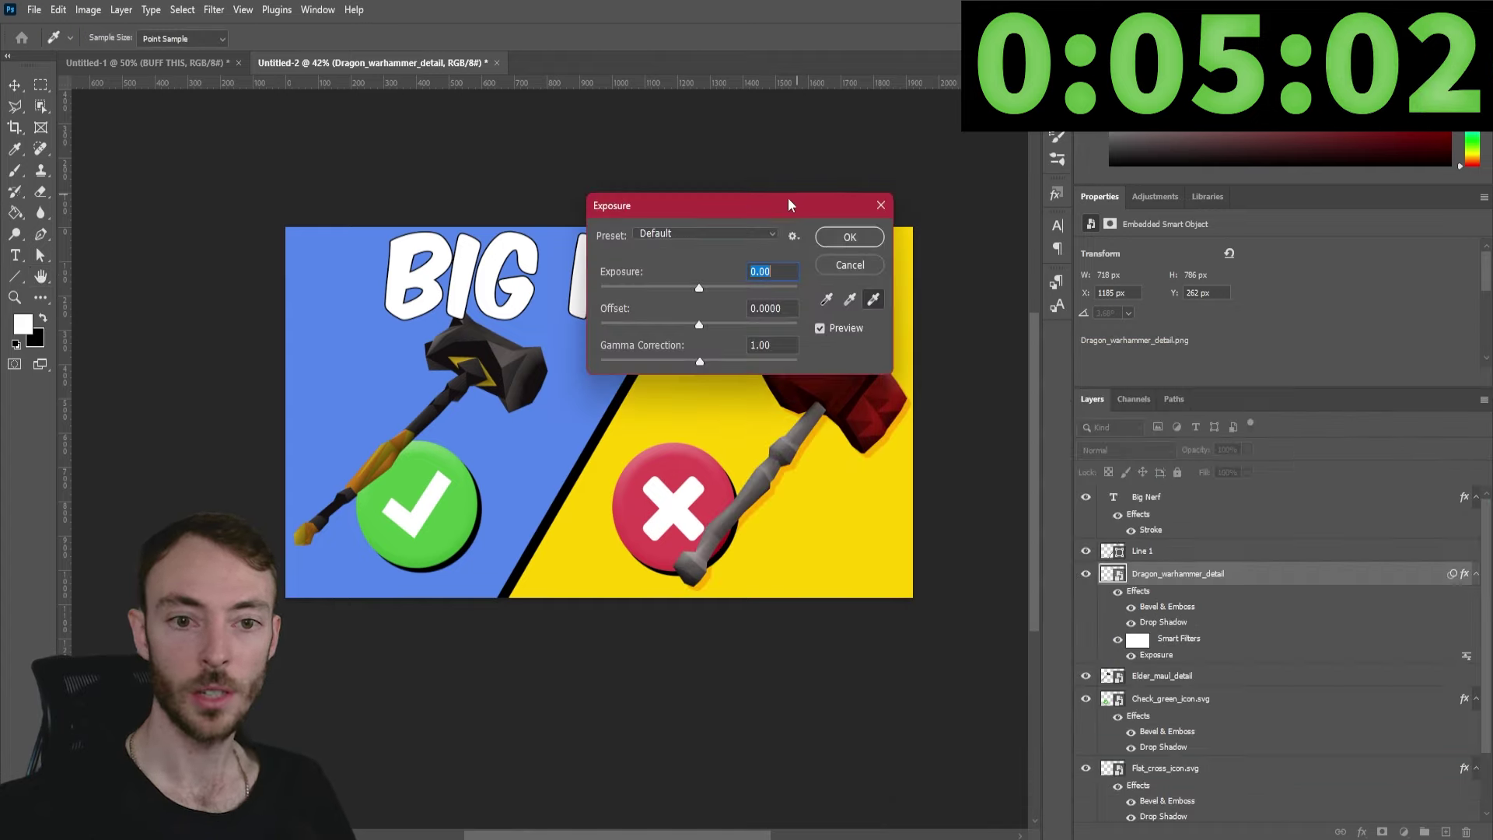
drag(786, 198, 1212, 204)
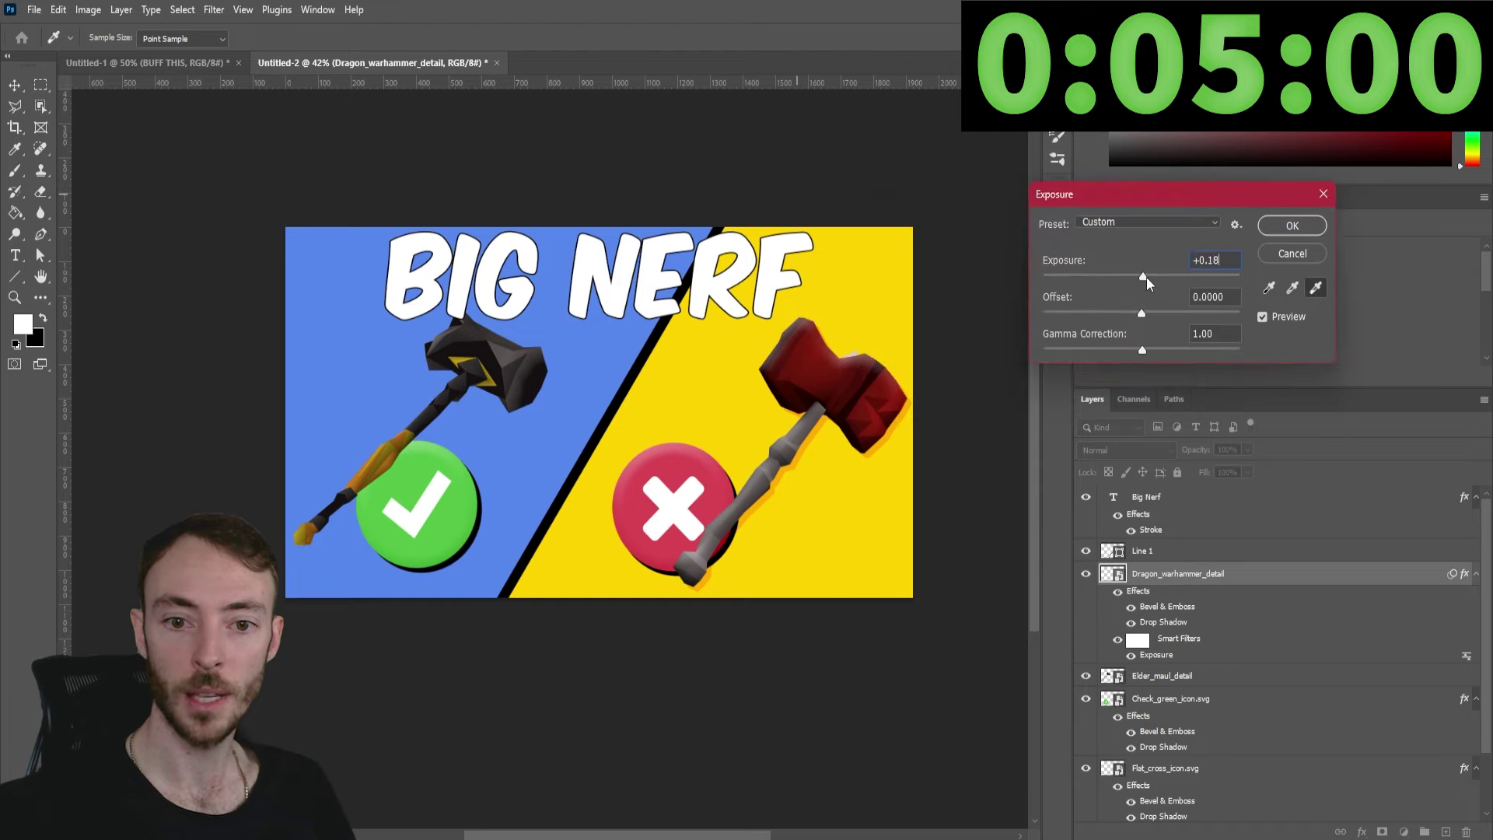
drag(1146, 277, 1164, 278)
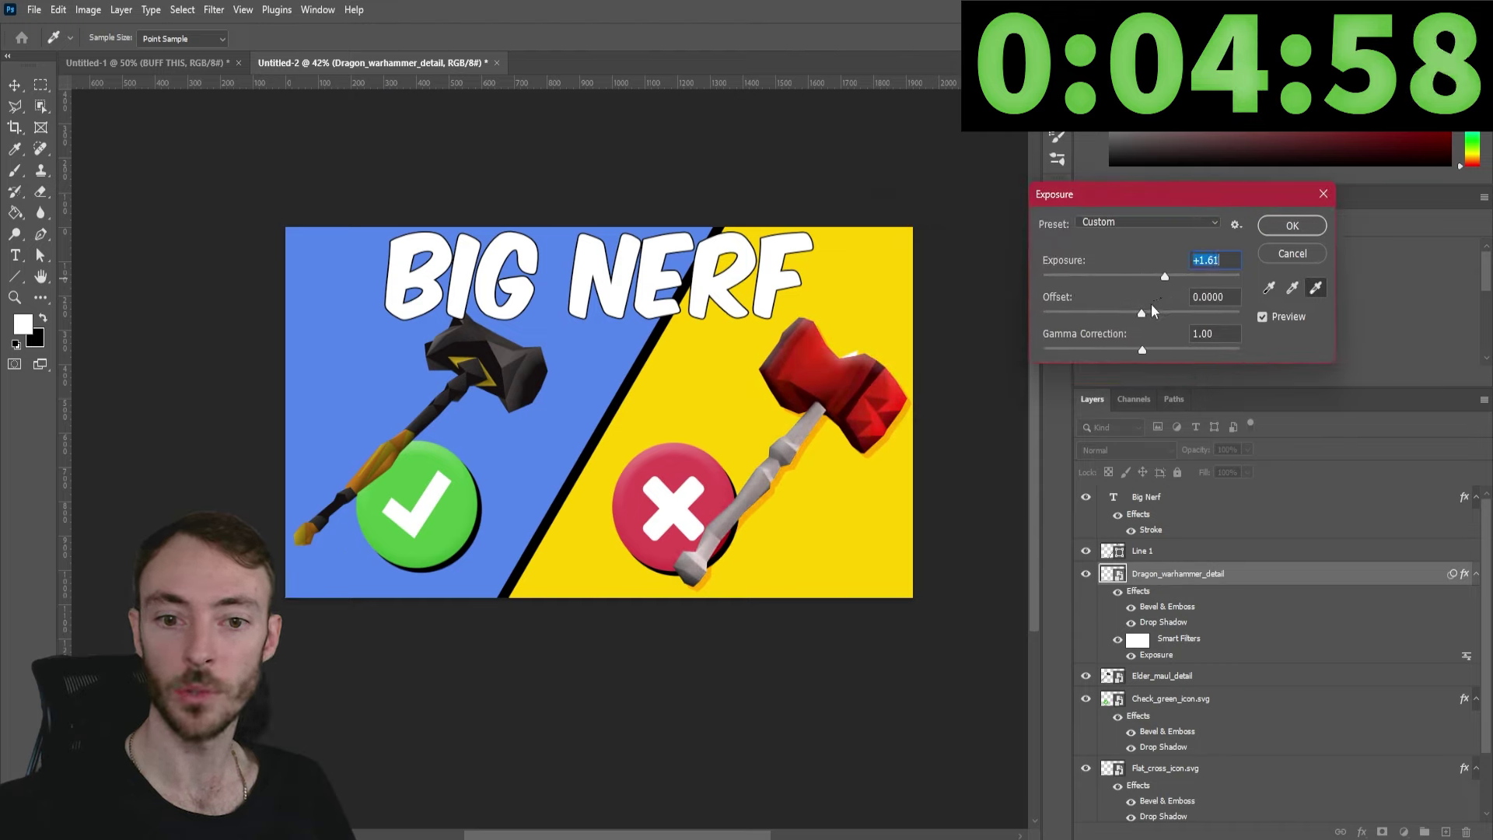
drag(1138, 591, 1152, 678)
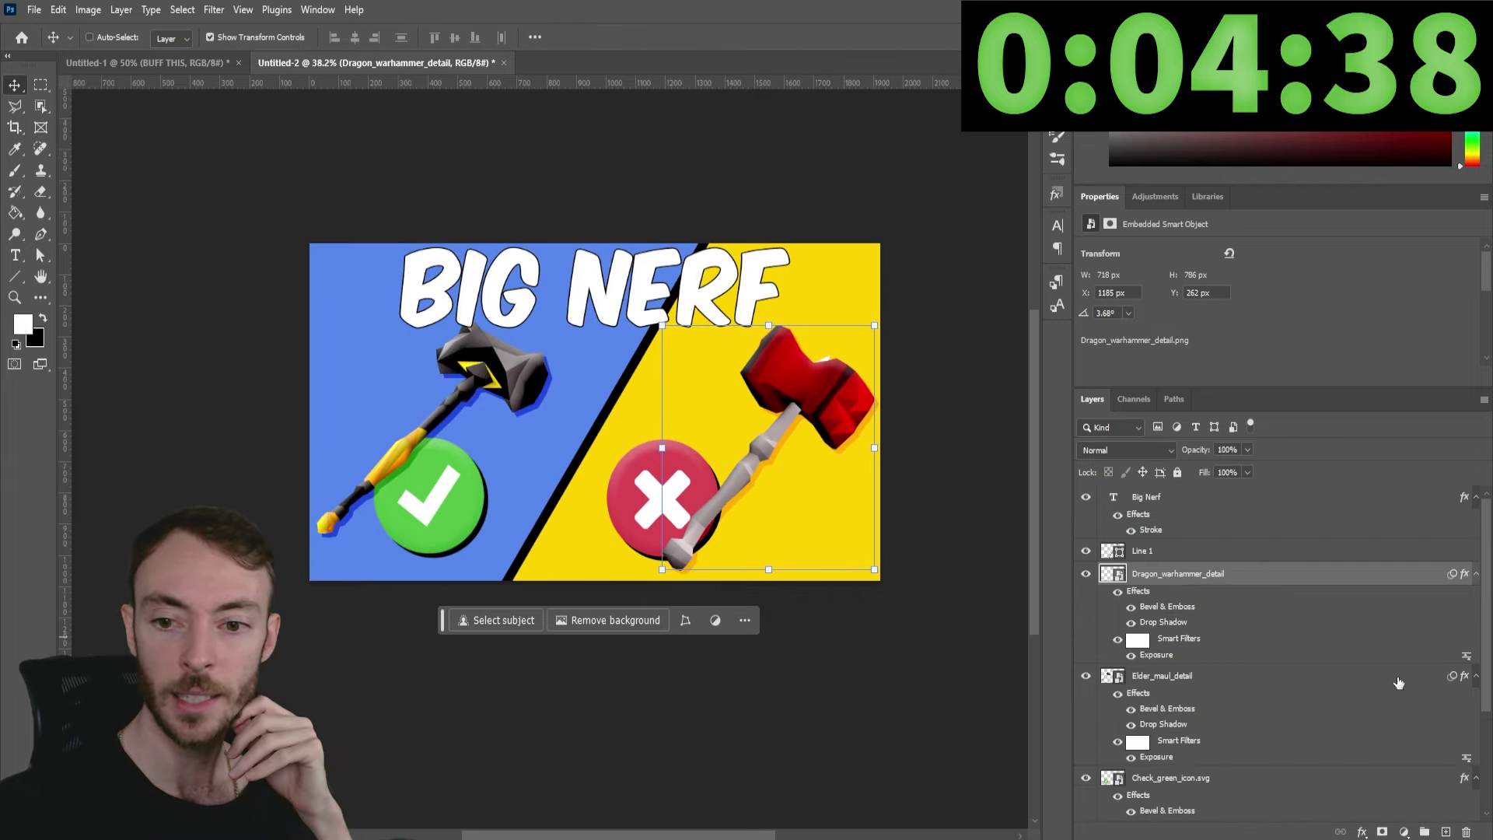
Add Inner Shadow and Drop Shadow to the Big Nerf title and a Drop Shadow to Line 1.
click(1345, 498)
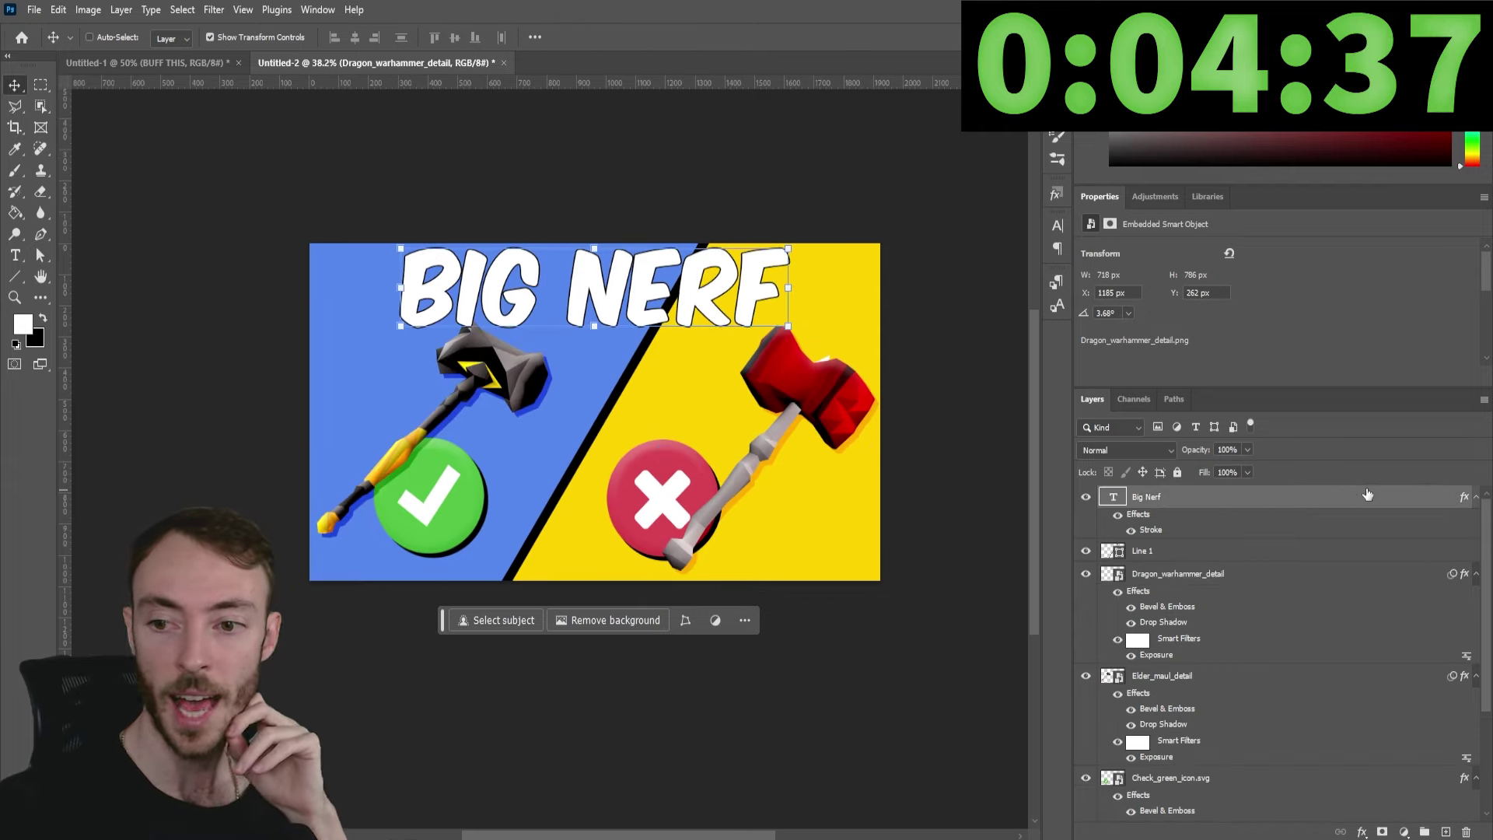
double_click(1440, 504)
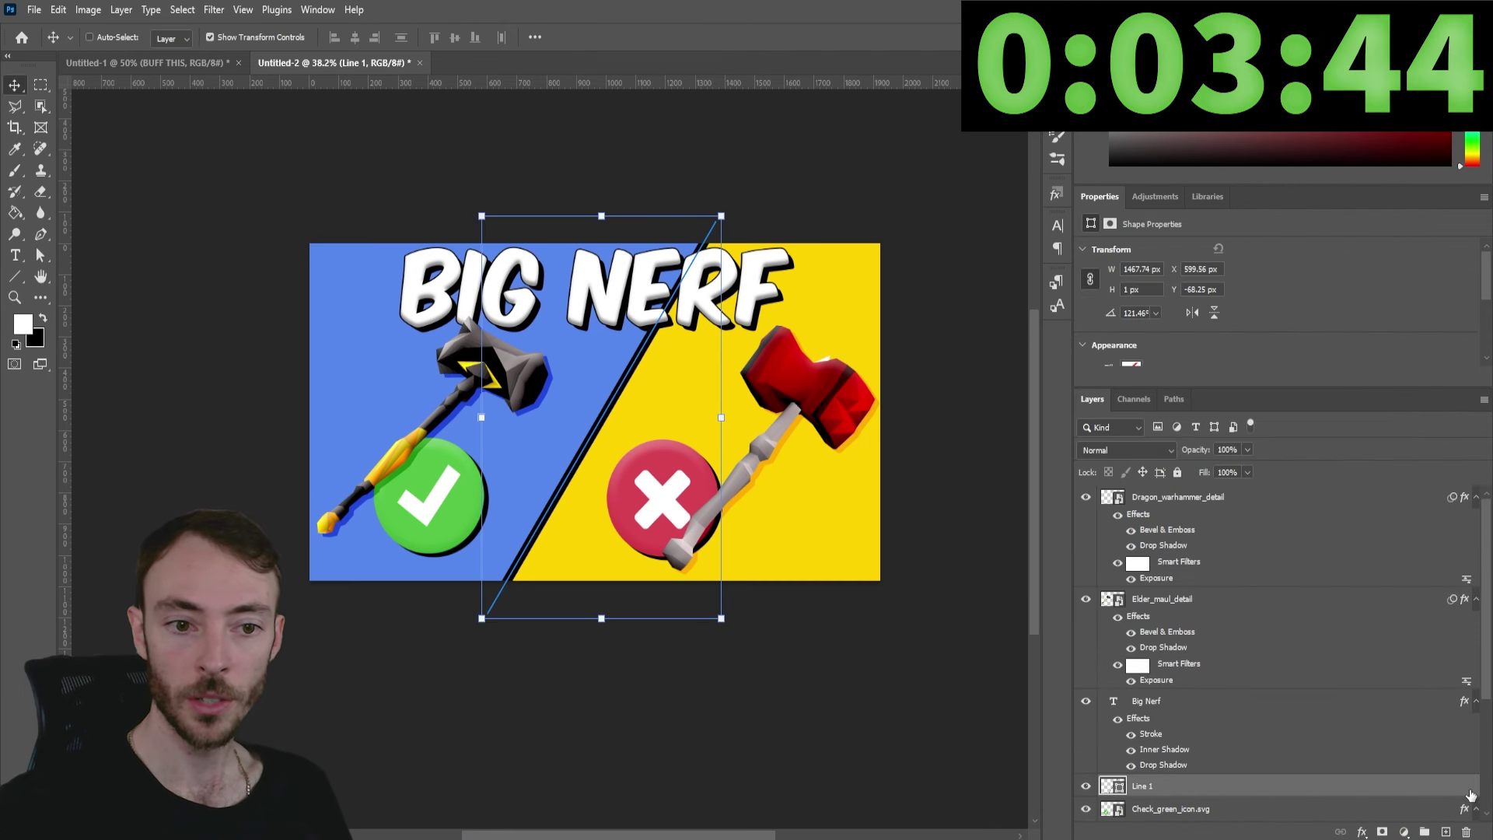
double_click(1469, 789)
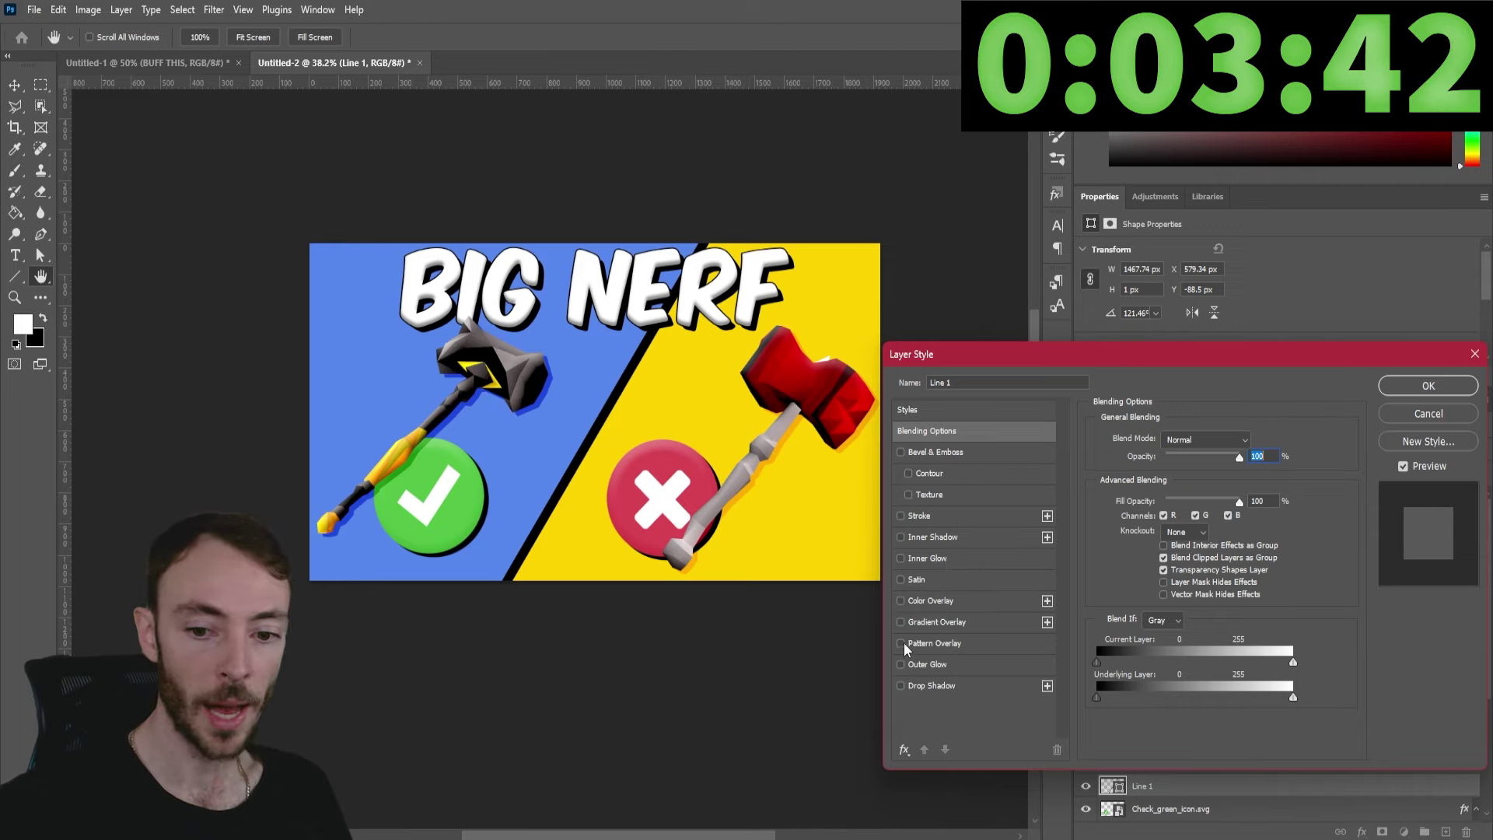
click(901, 685)
click(925, 685)
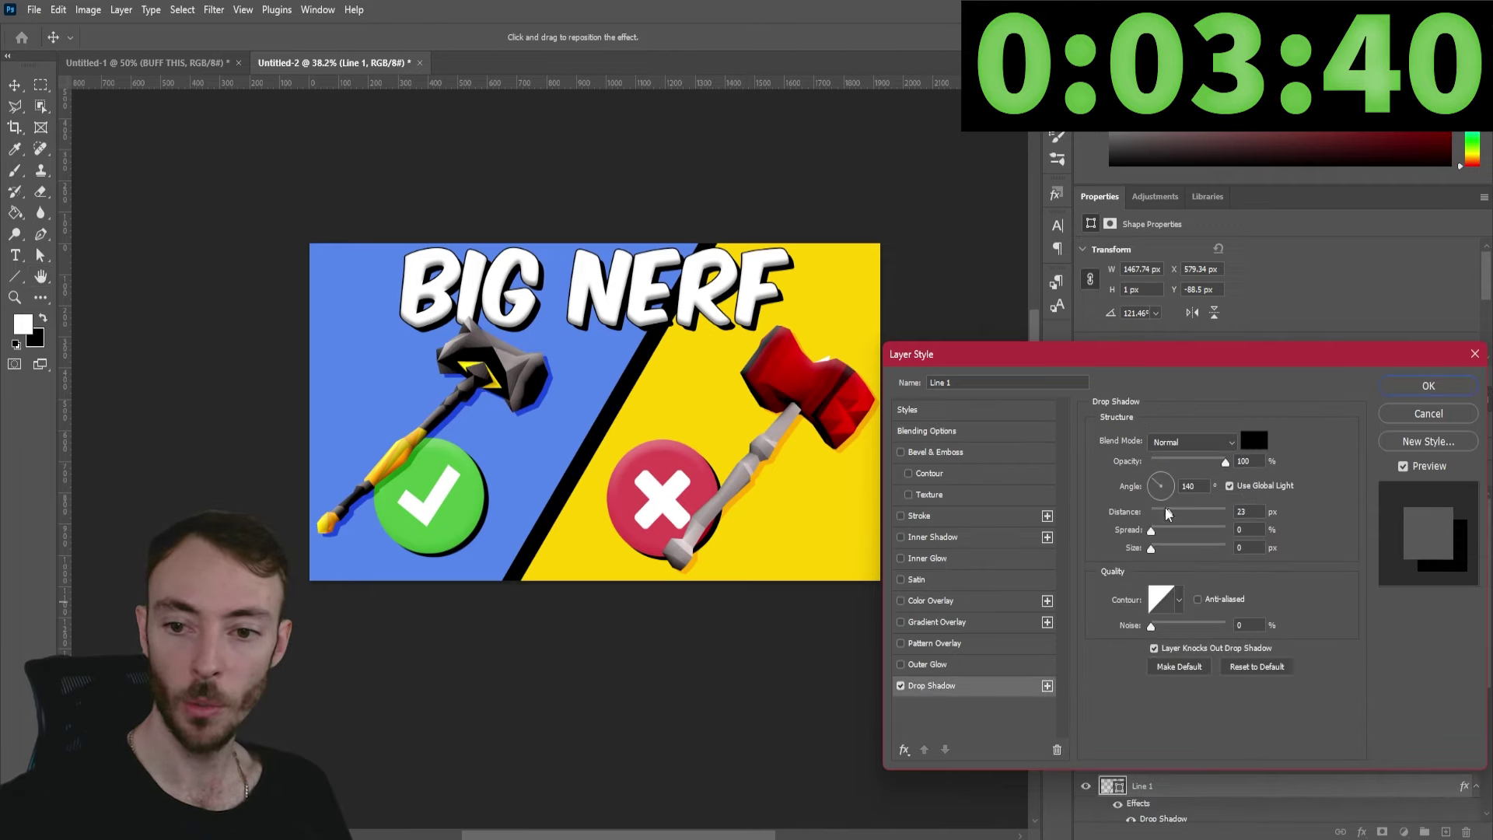
click(1205, 433)
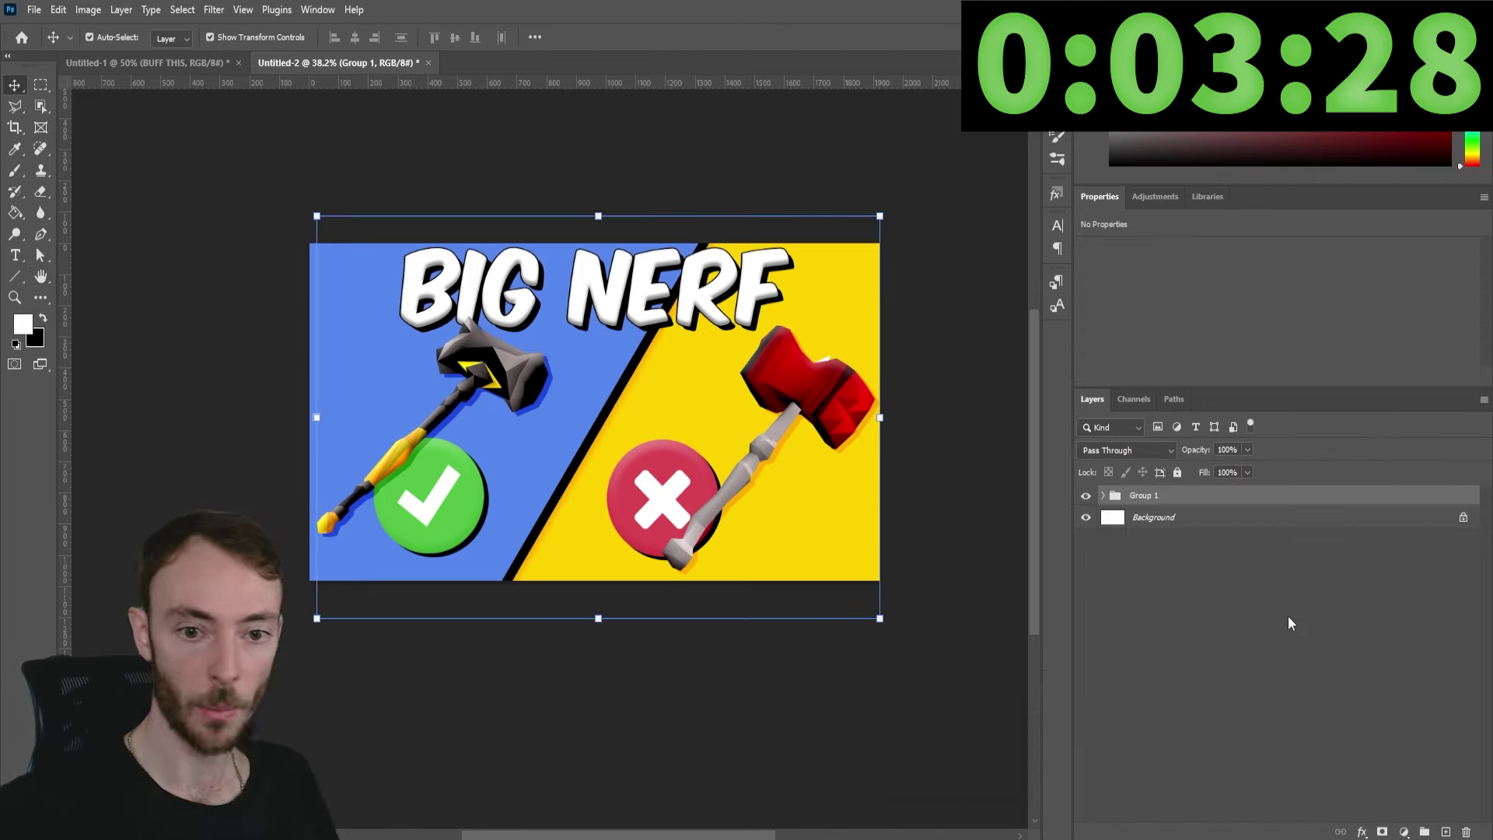
Duplicate Group 1 and merge the copy into a single layer.
key(ctrl+j)
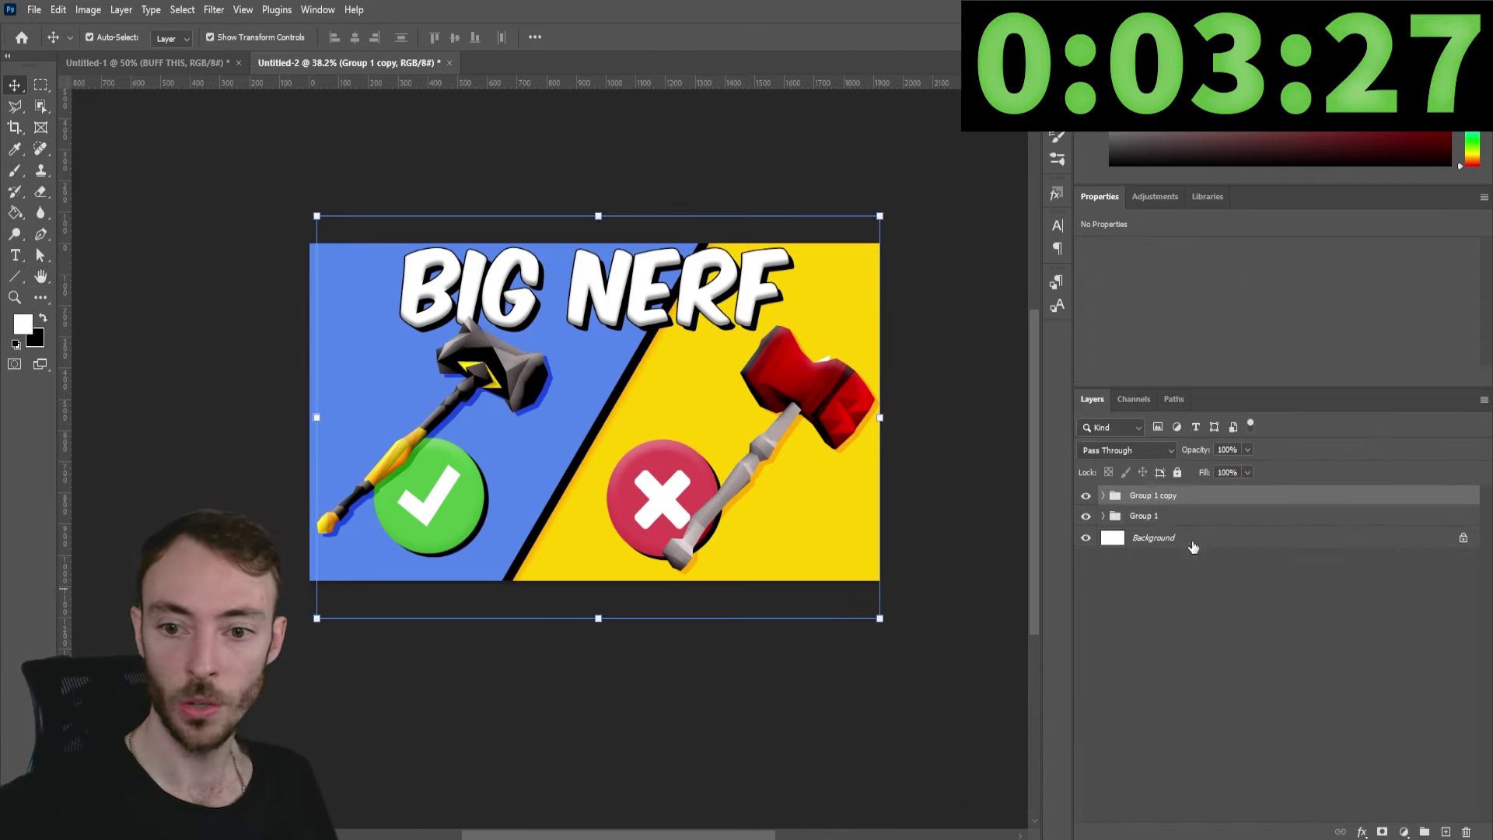
right_click(1152, 496)
click(1233, 658)
In Camera Raw, lift Shadows to +24 and darken the edges with a vignette.
right_click(1186, 493)
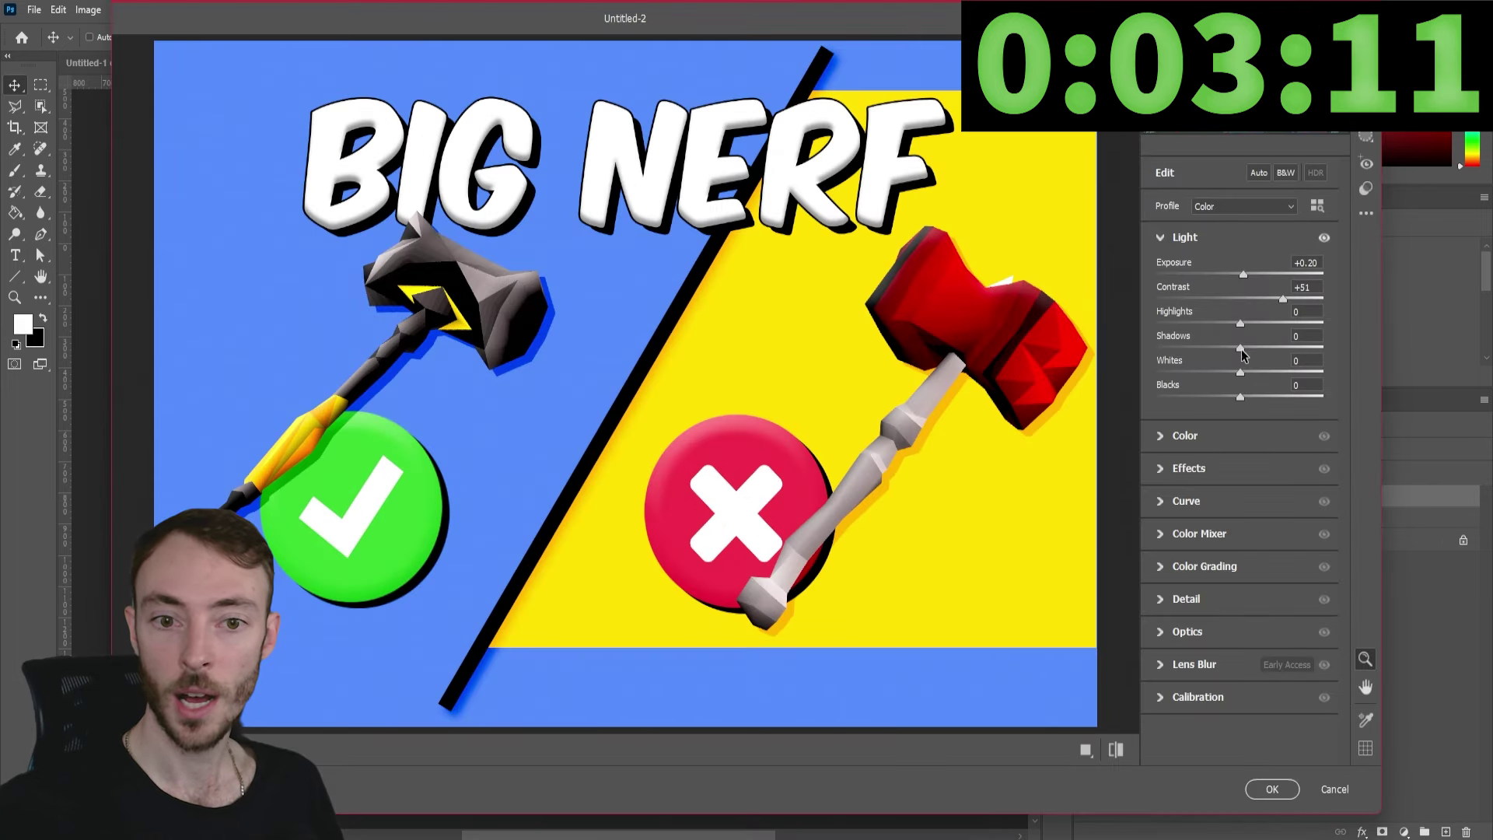
drag(1241, 348, 1258, 350)
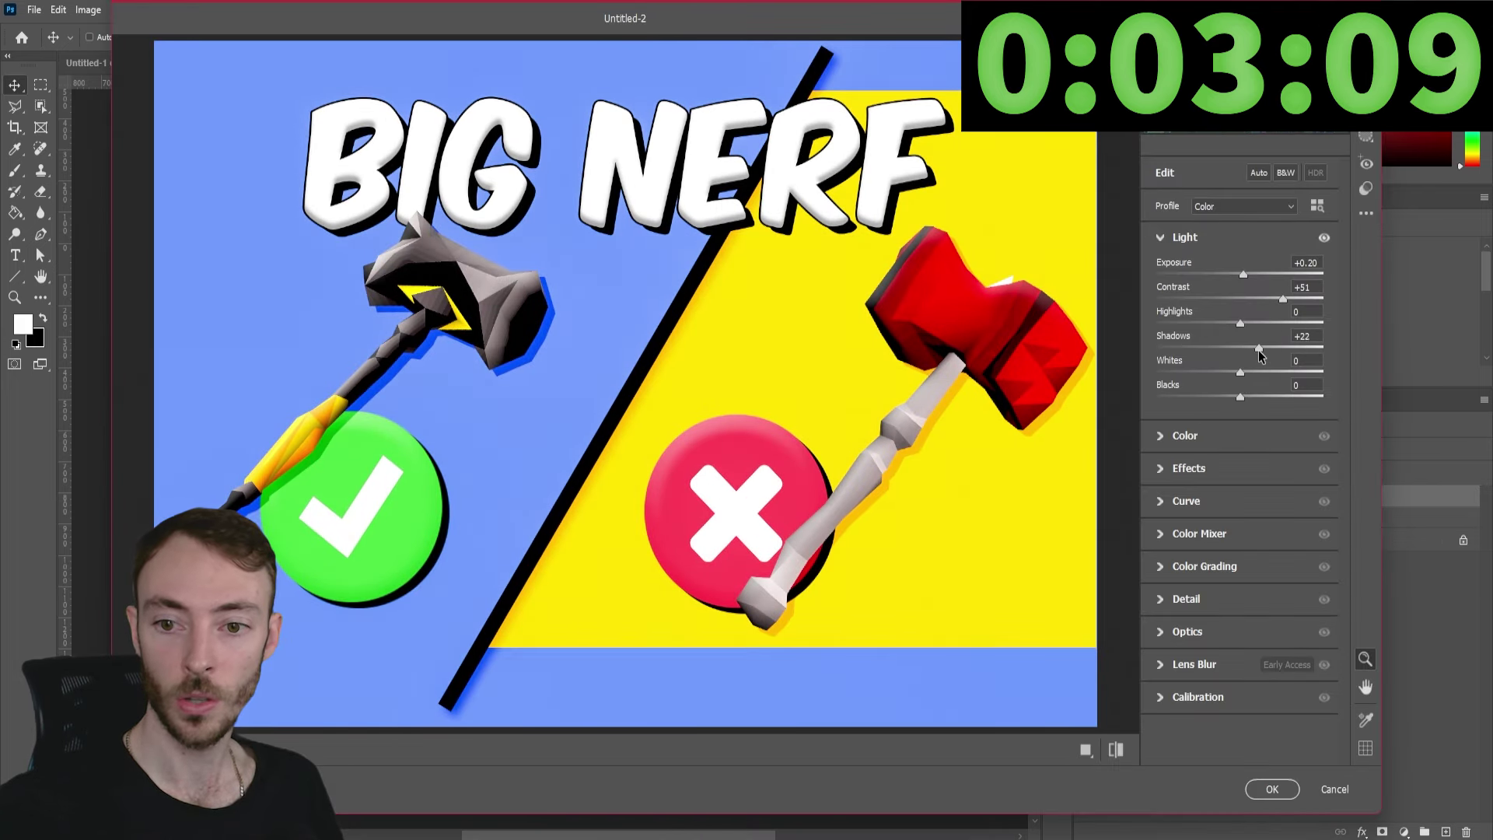
click(1160, 471)
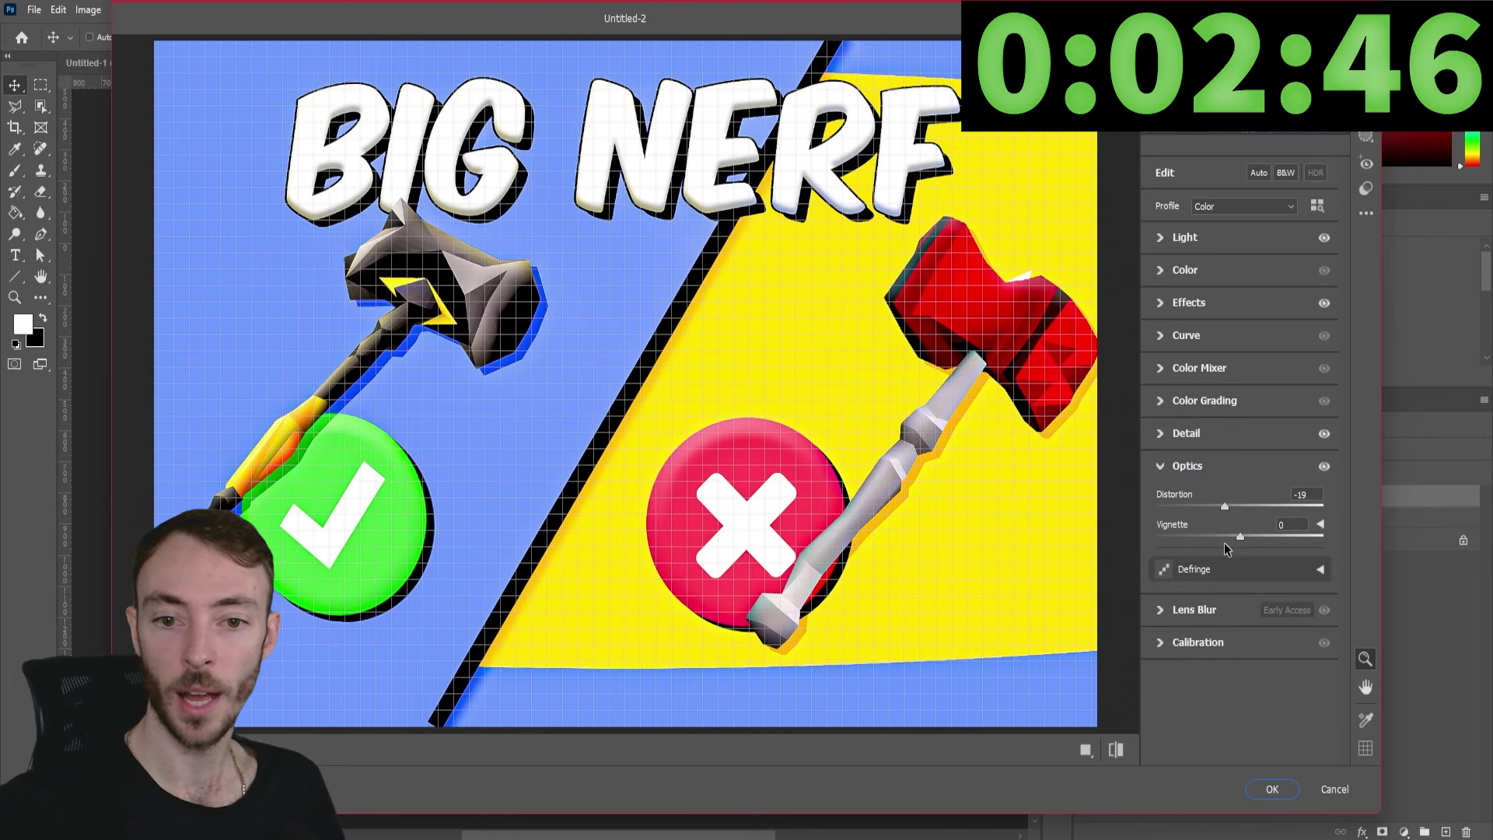
drag(1237, 537, 1107, 548)
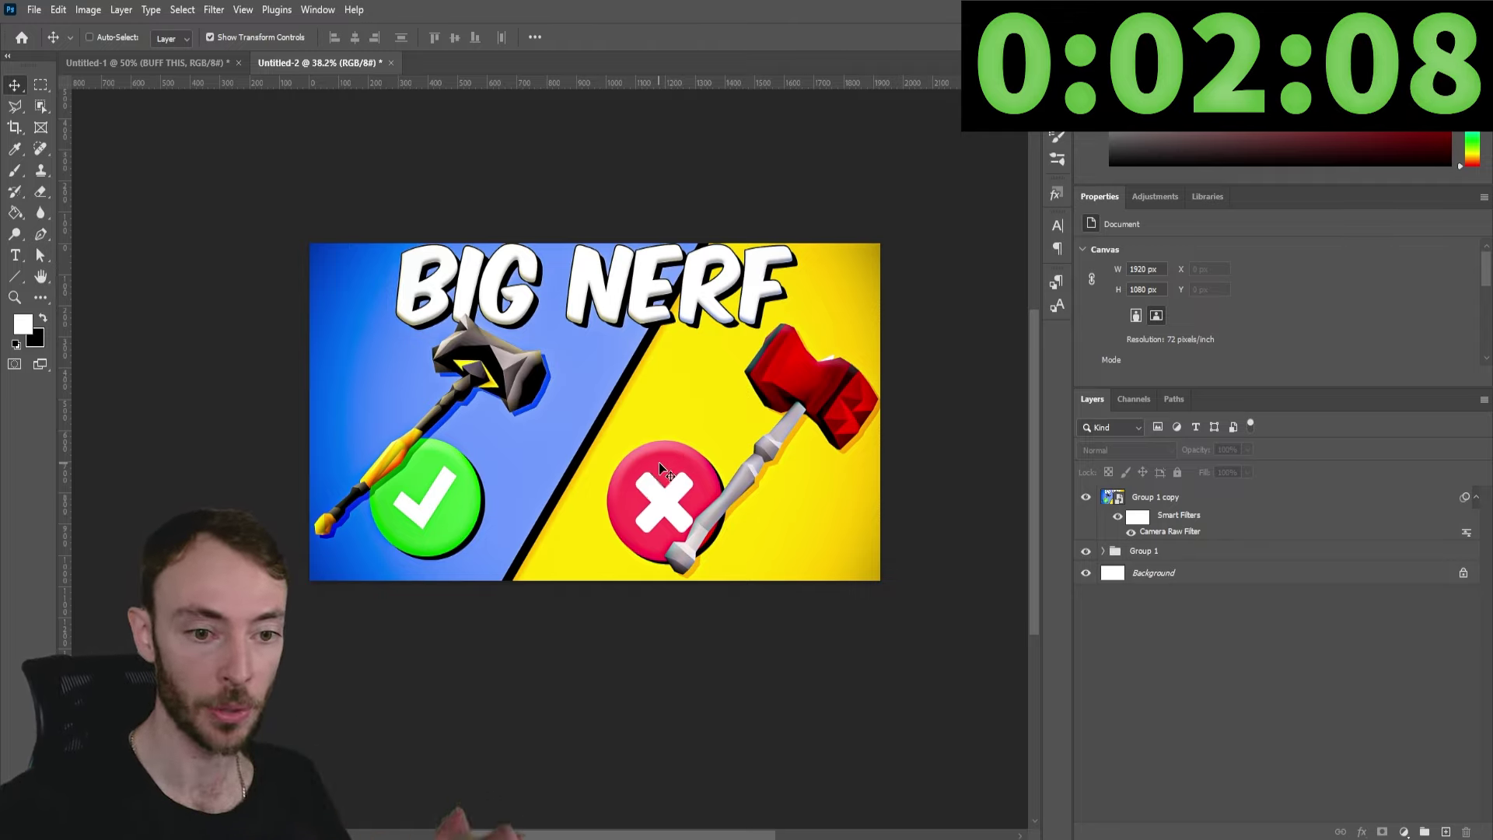
Create a layer named 'Drop shadow' and paint a dark shadow beside the check mark.
click(1445, 831)
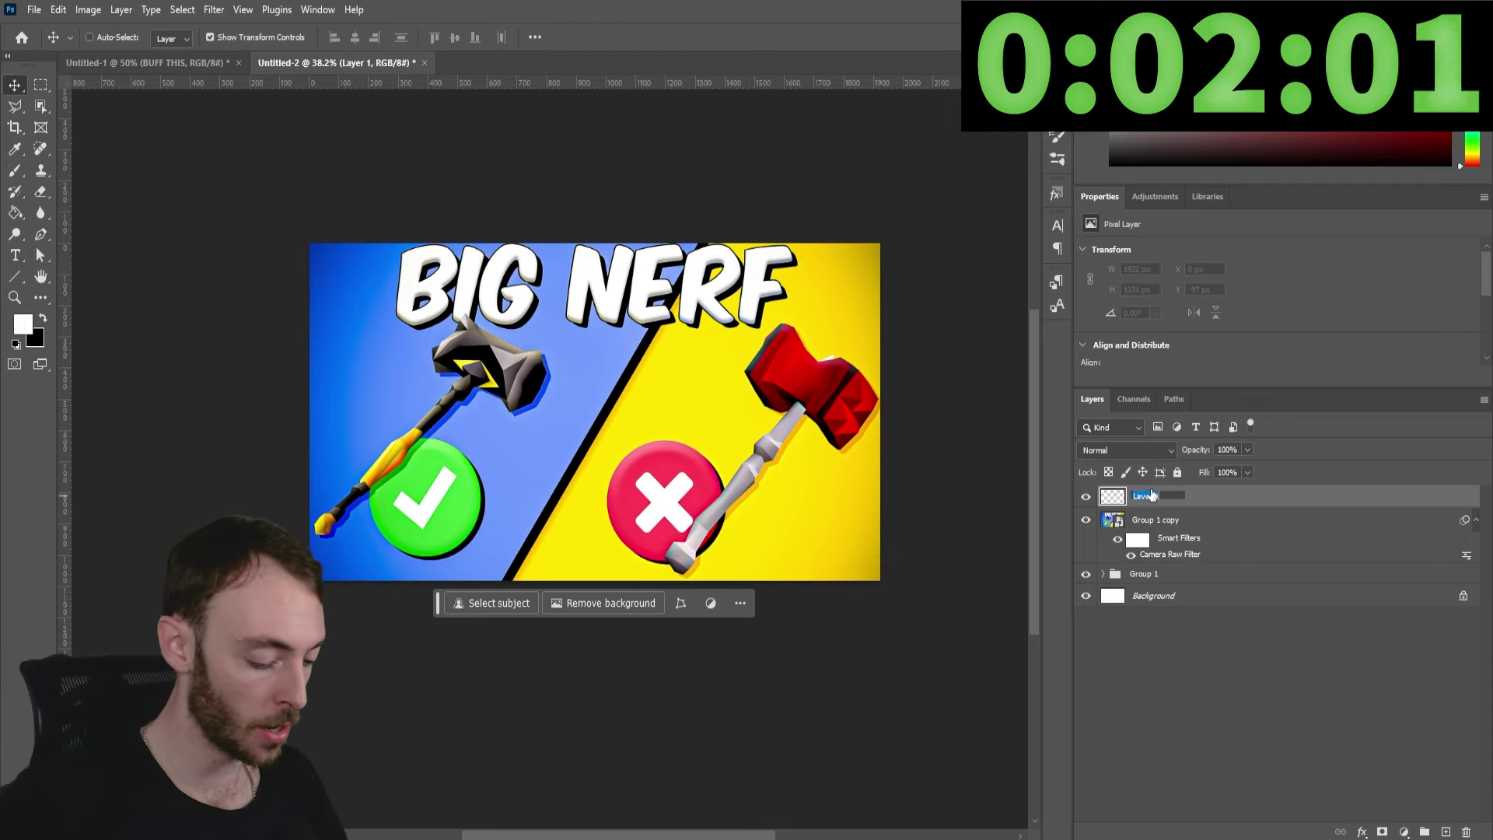
text(Drop shadow)
key(Return)
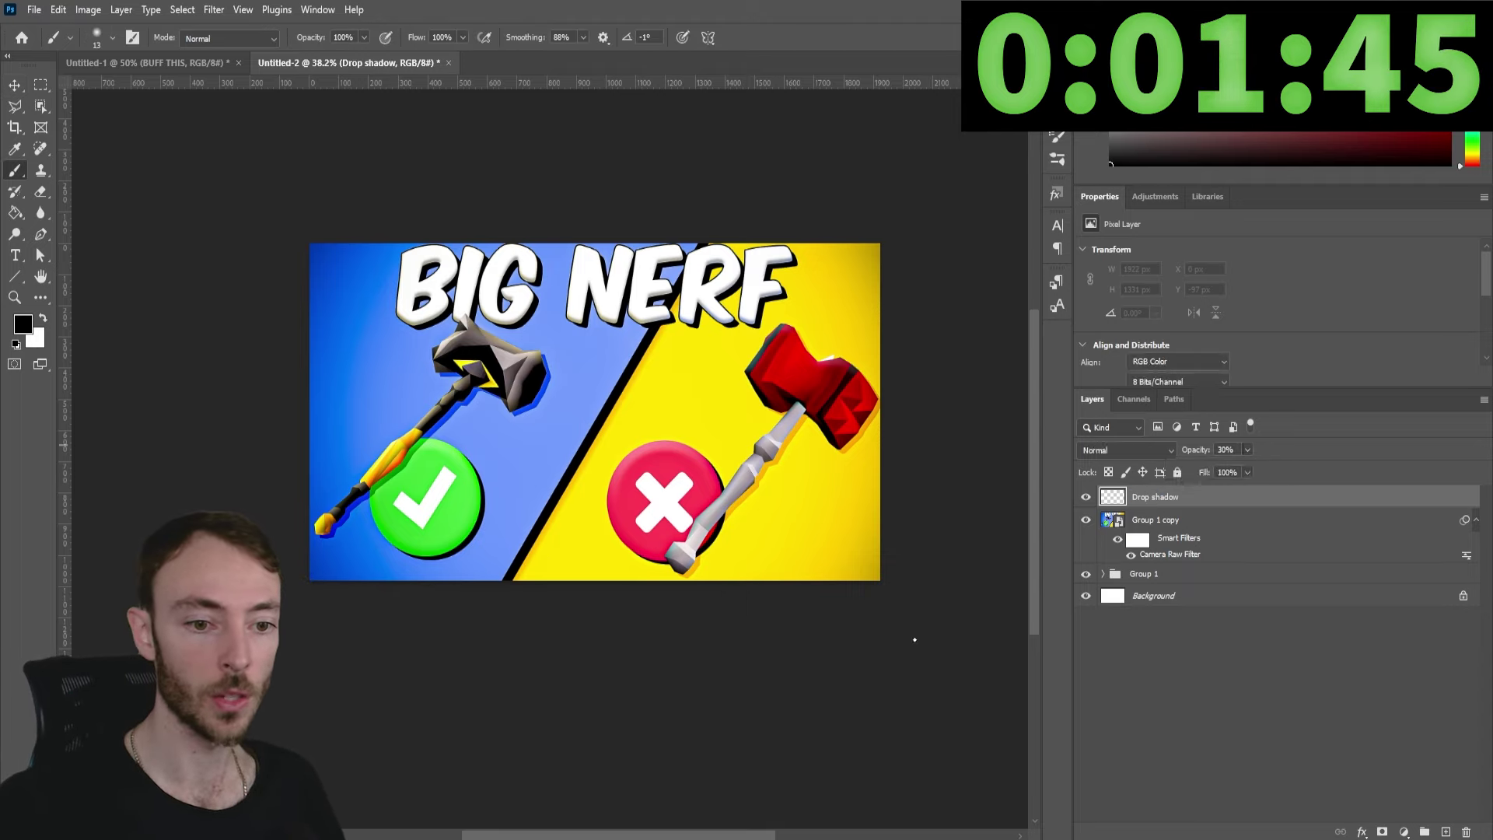
alt+scroll(584, 396, up, 5)
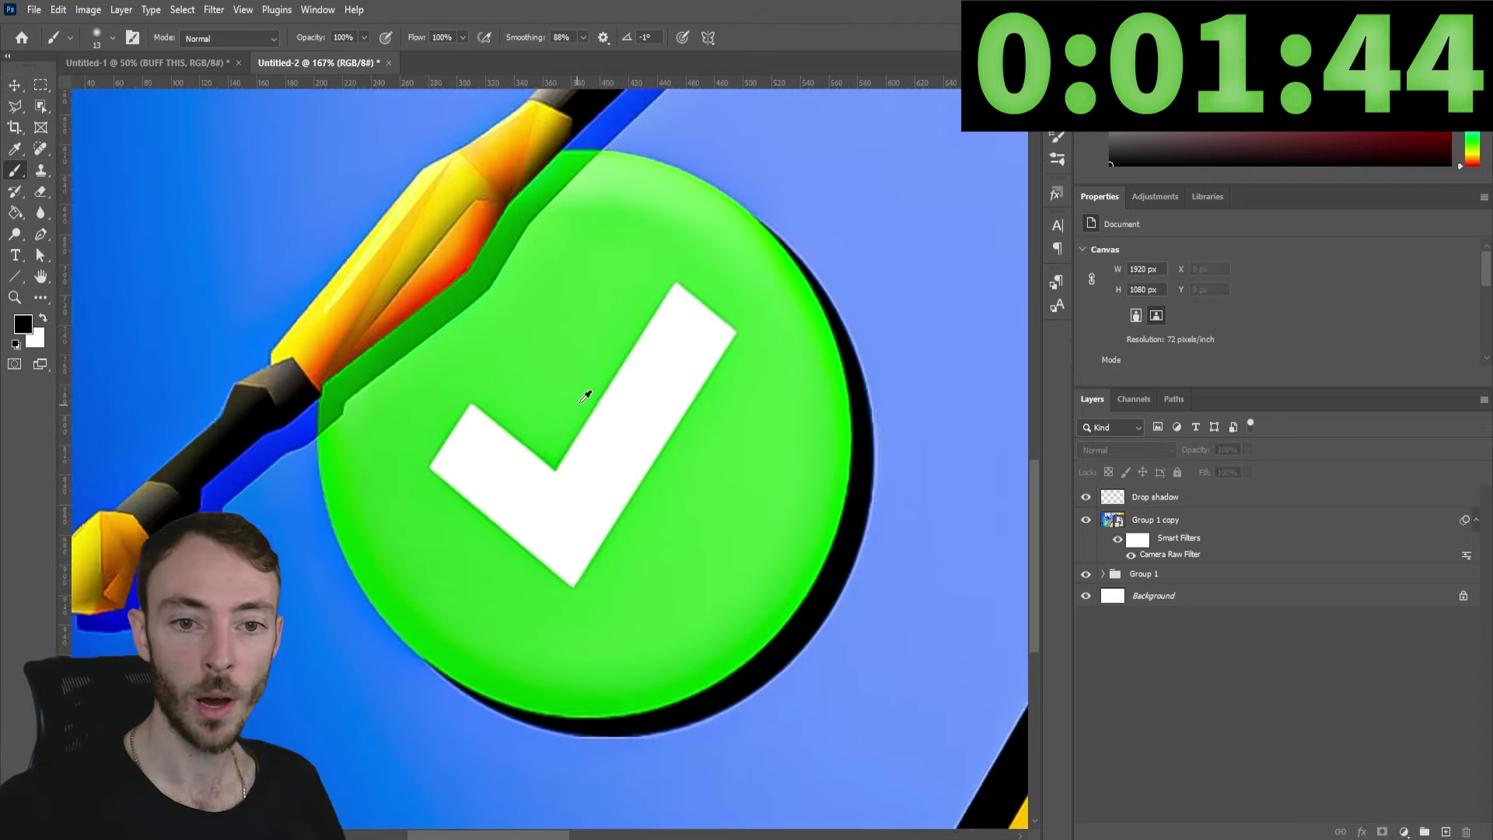
alt+scroll(584, 396, up, 2)
click(692, 266)
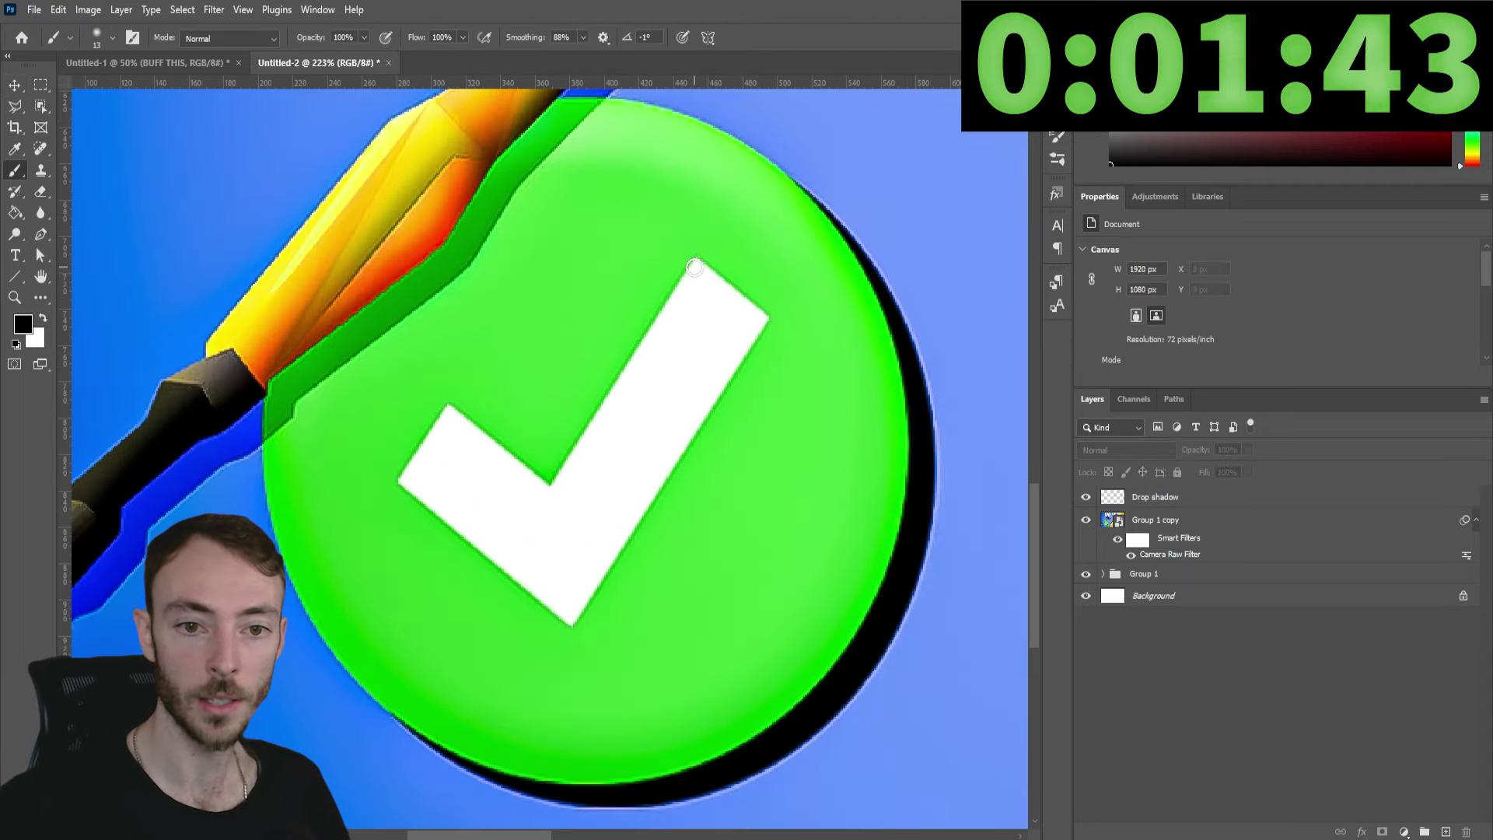
On another new layer, paint white highlights along the red hammer's edge and near its head.
key(ctrl+shift+alt+n)
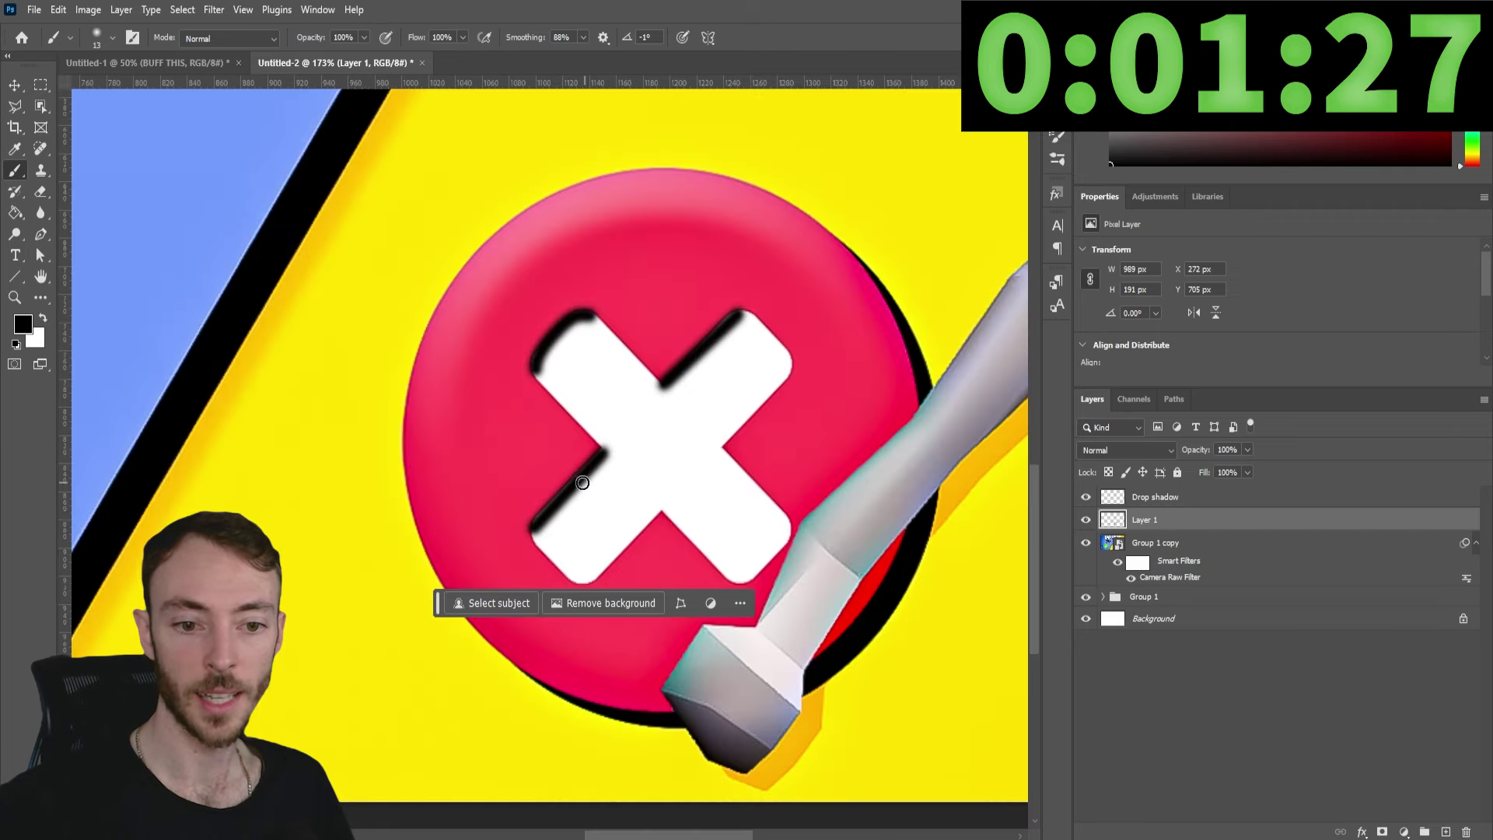
alt+scroll(537, 493, down, 6)
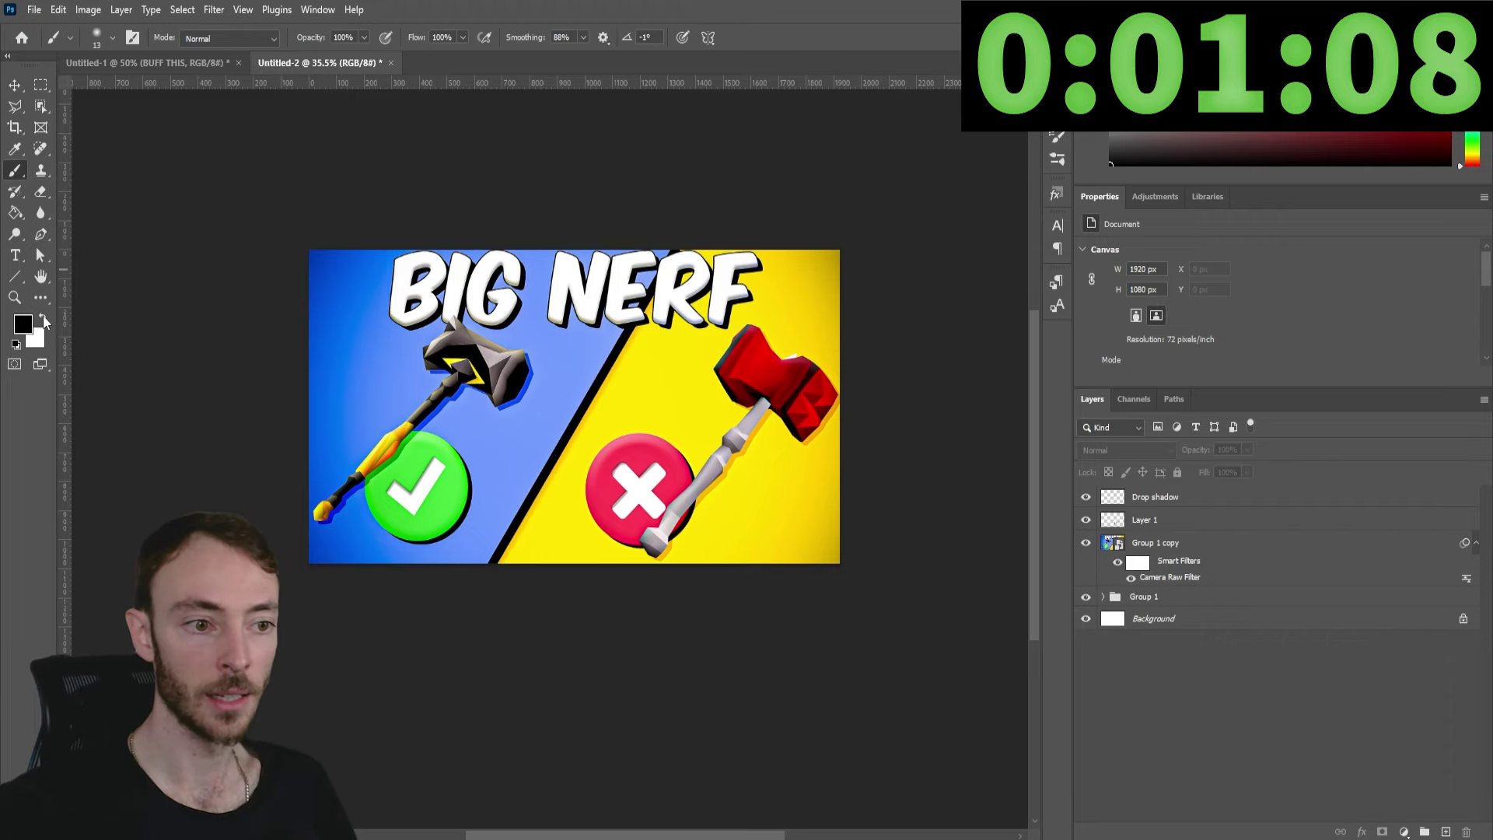
click(44, 321)
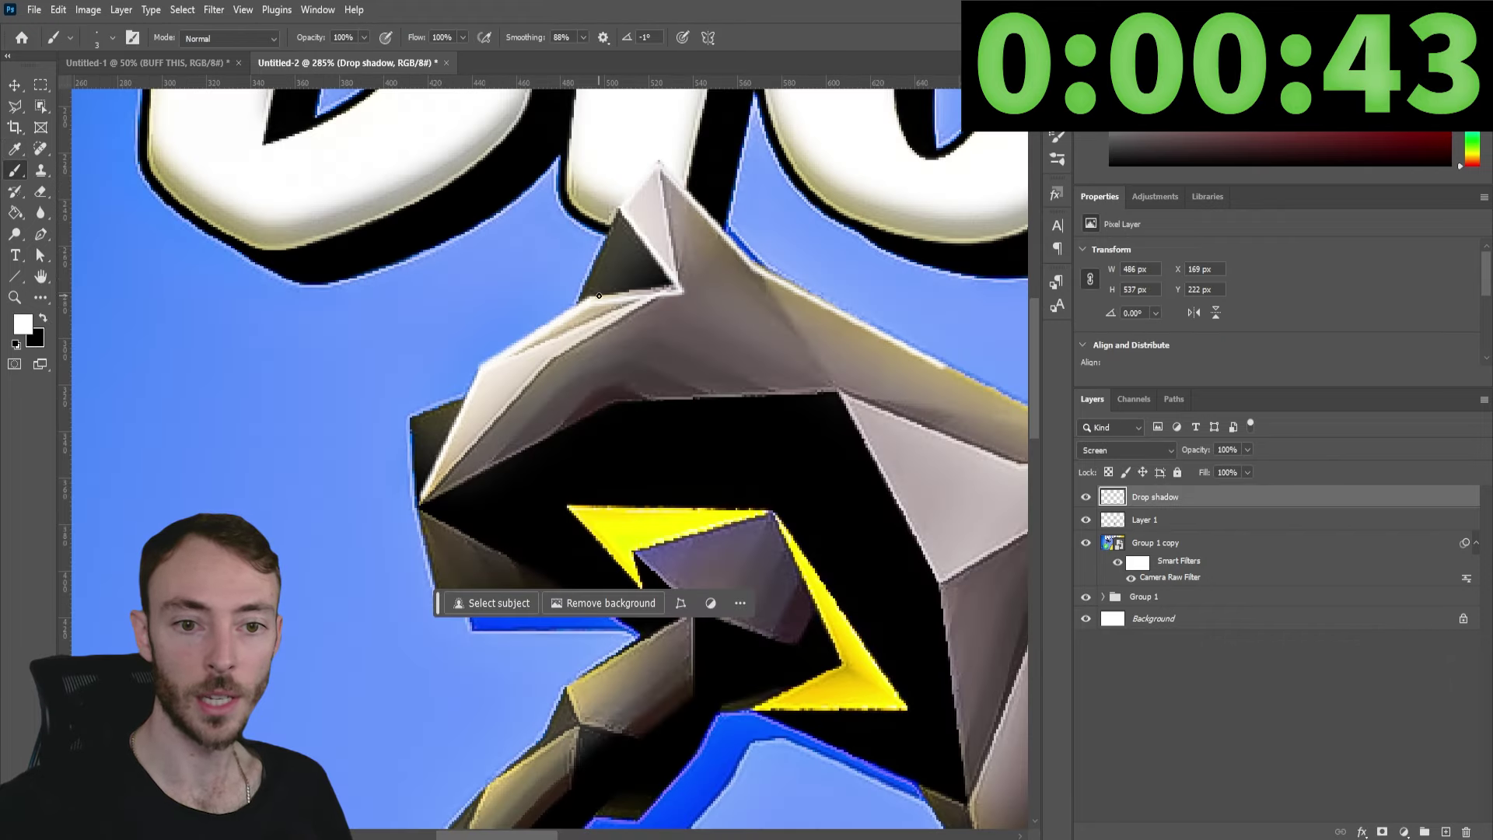
scroll(707, 285, down, 10)
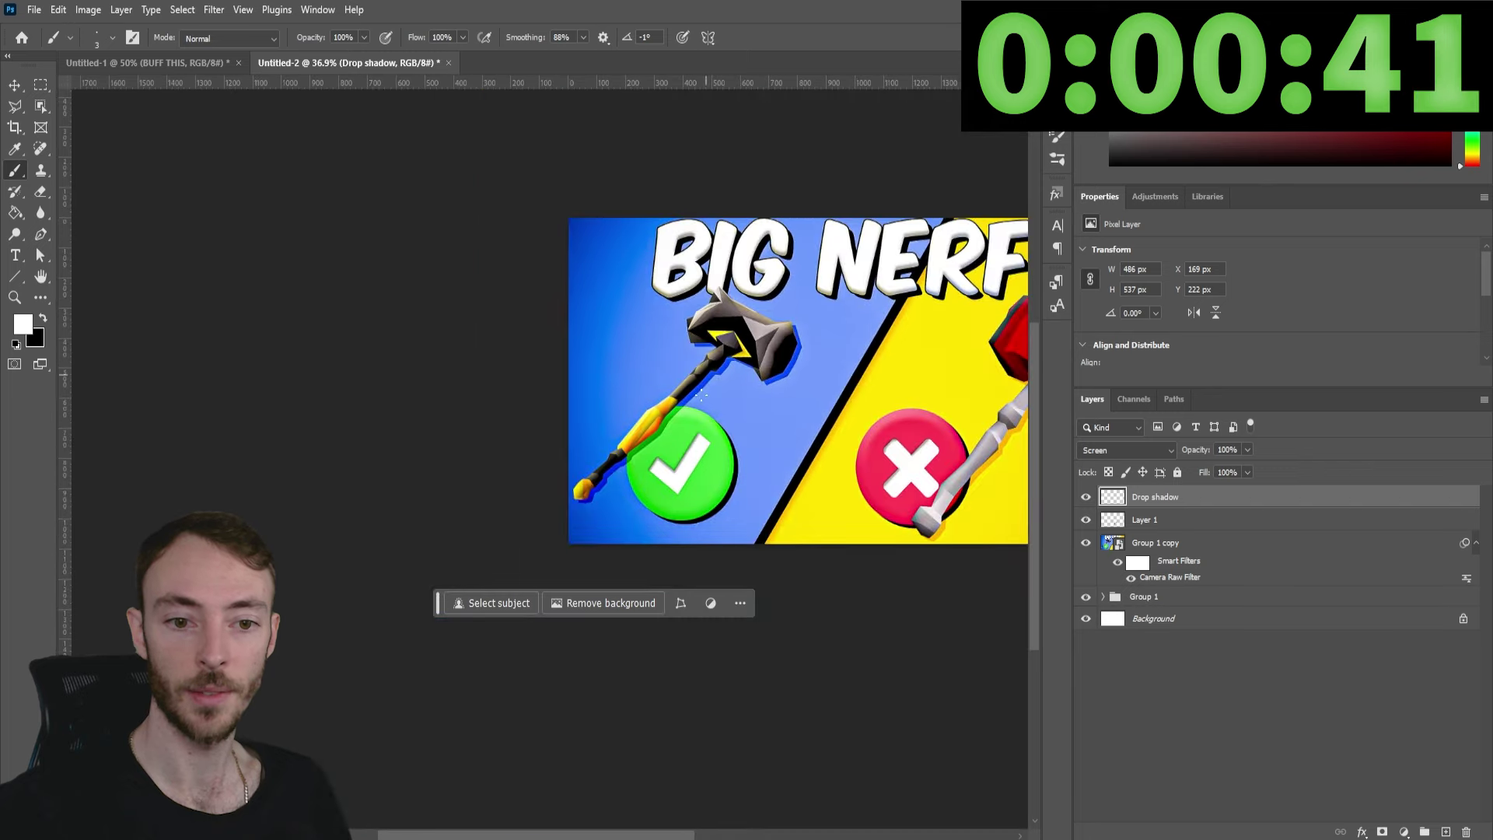
scroll(762, 607, right, 5)
scroll(750, 157, up, 6)
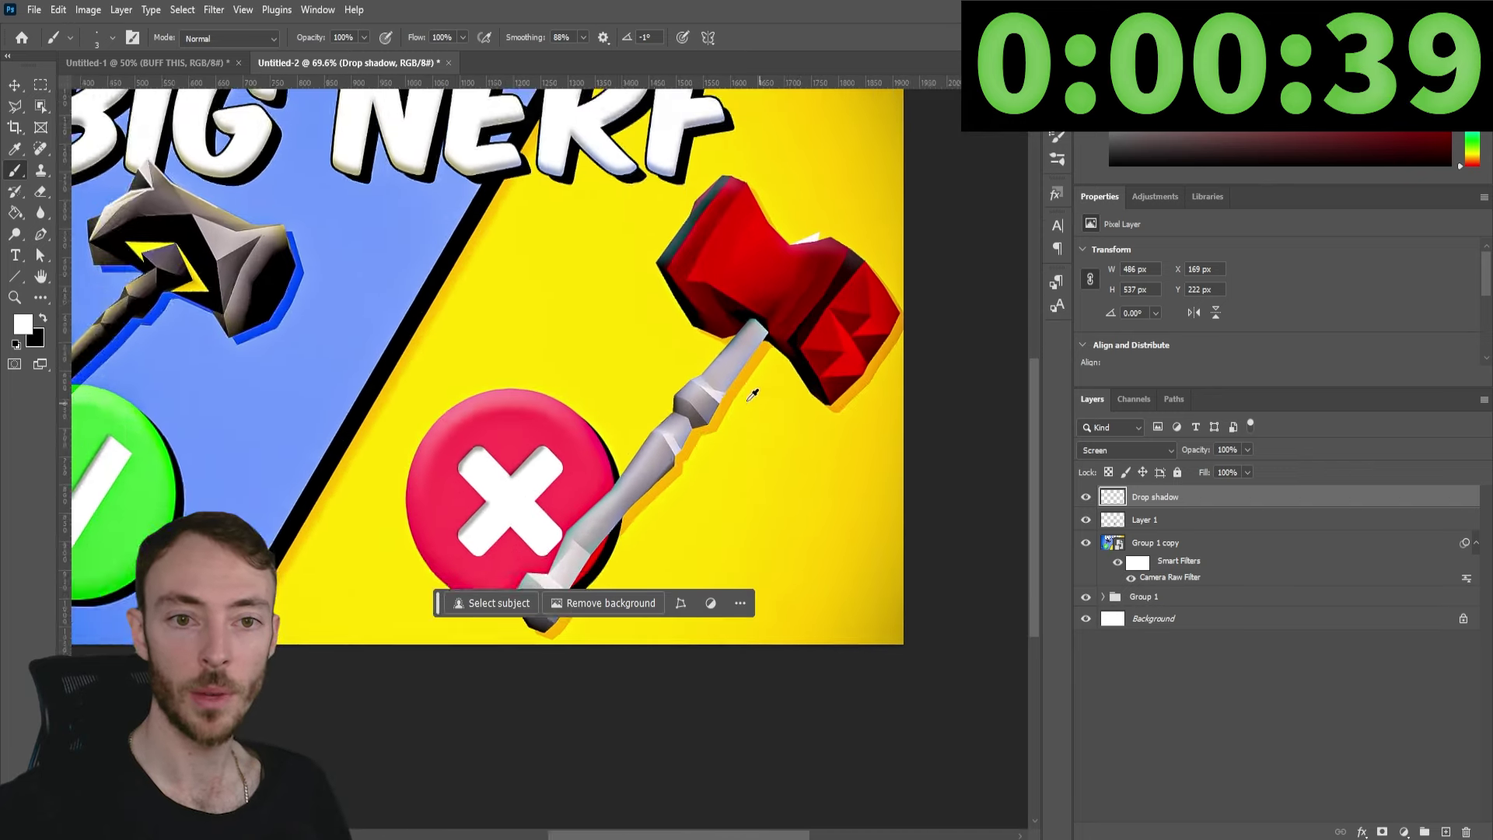
scroll(751, 158, up, 2)
drag(731, 166, 561, 396)
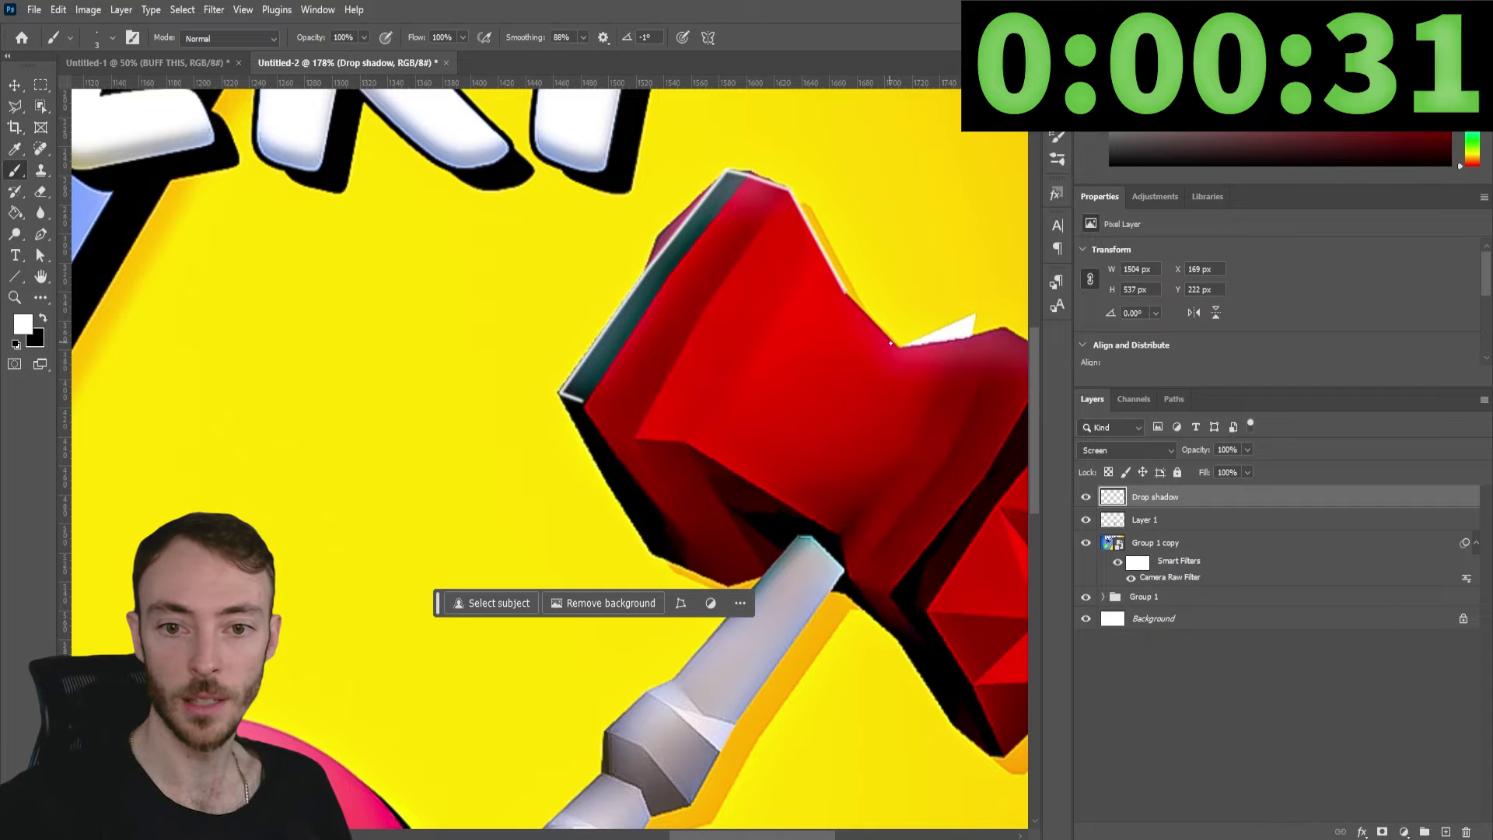
drag(891, 342, 847, 294)
key(ctrl+0)
scroll(746, 467, up, 4)
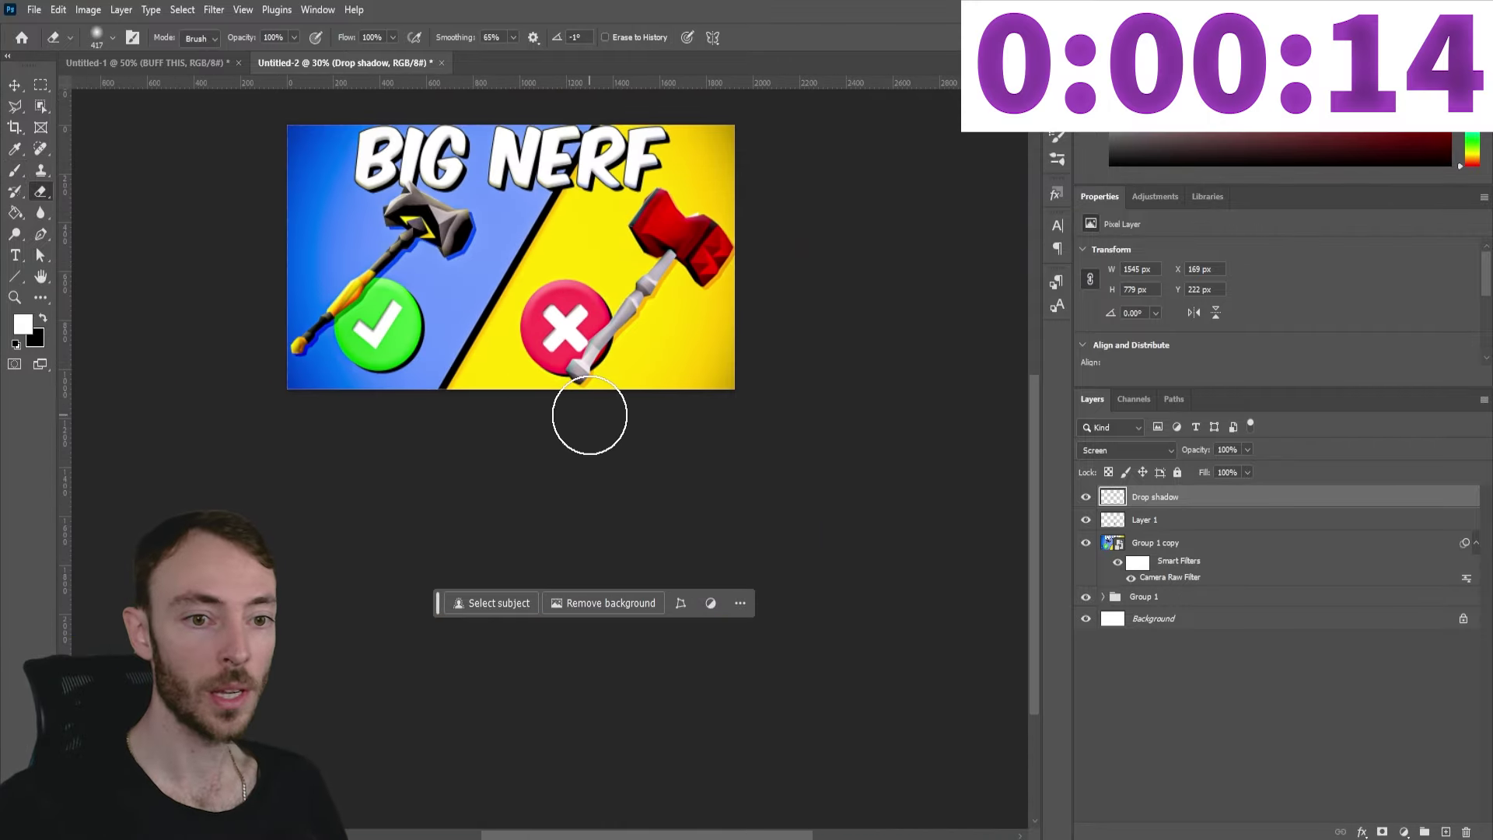
scroll(681, 470, up, 3)
scroll(314, 445, up, 1)
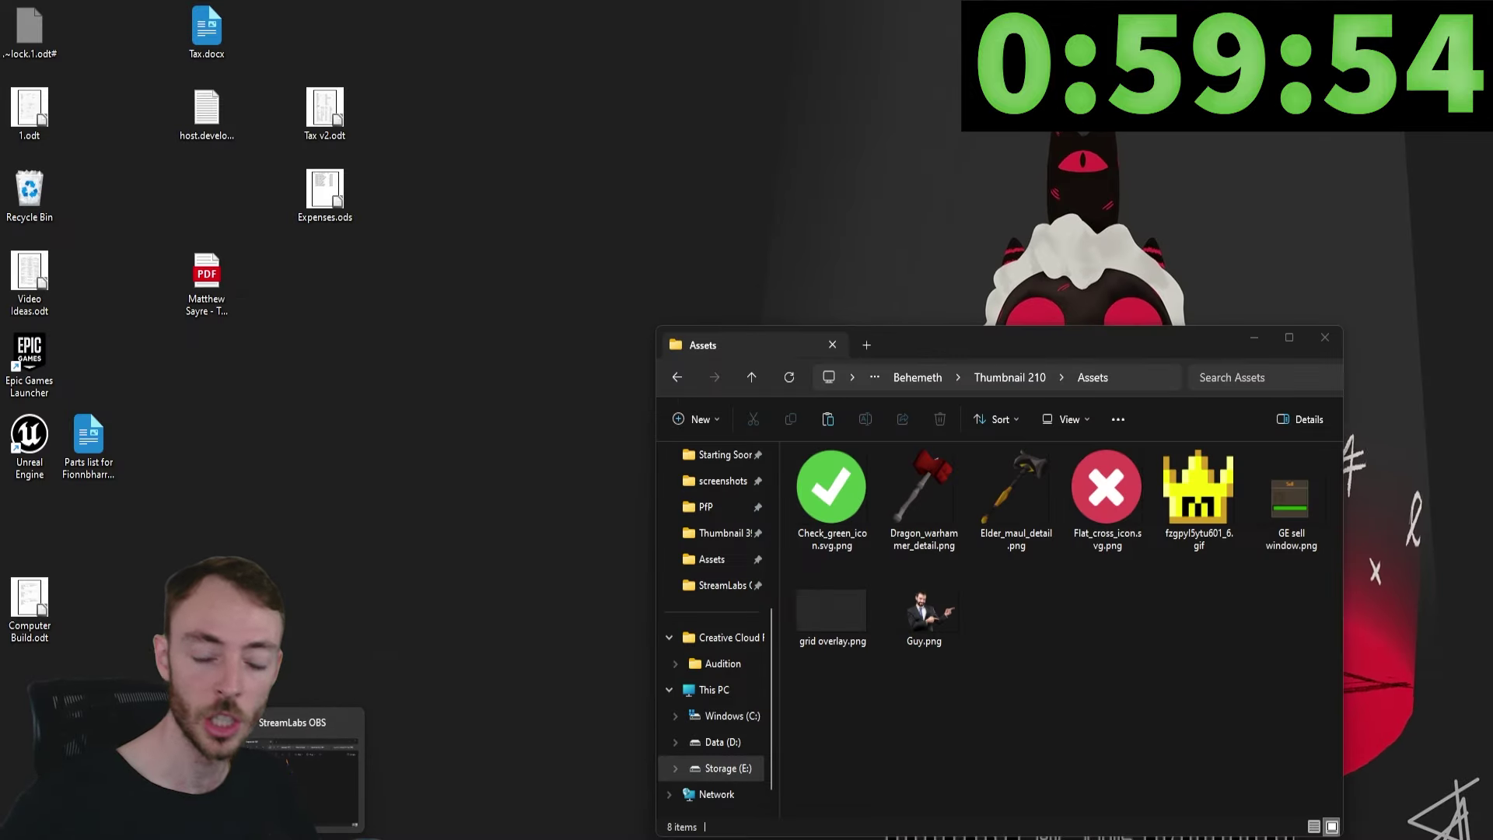
Place Guy.png from the Assets folder into the new document and commit the resized pixel hammer.
click(299, 778)
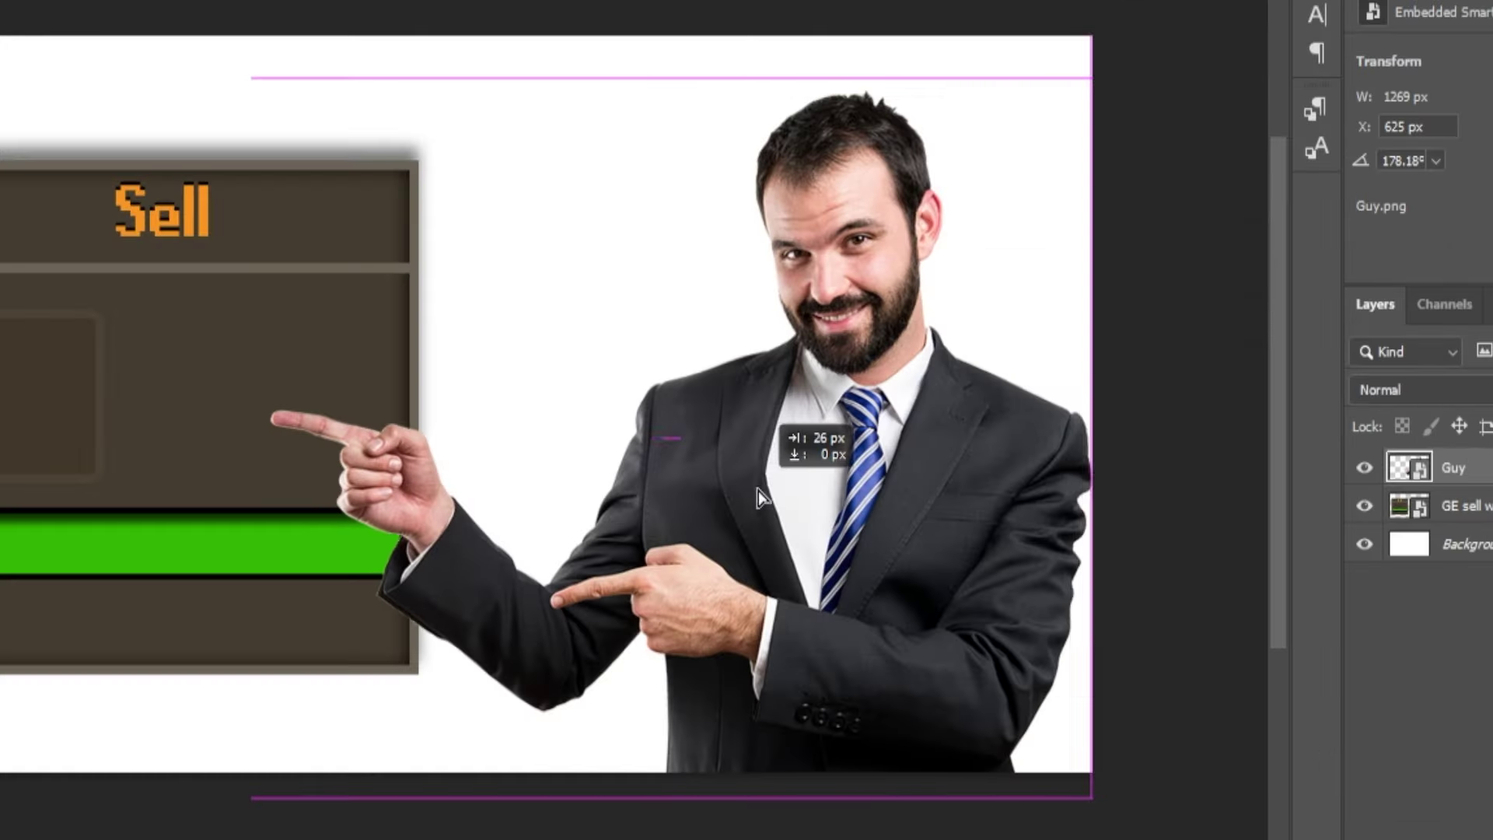
drag(790, 427, 762, 467)
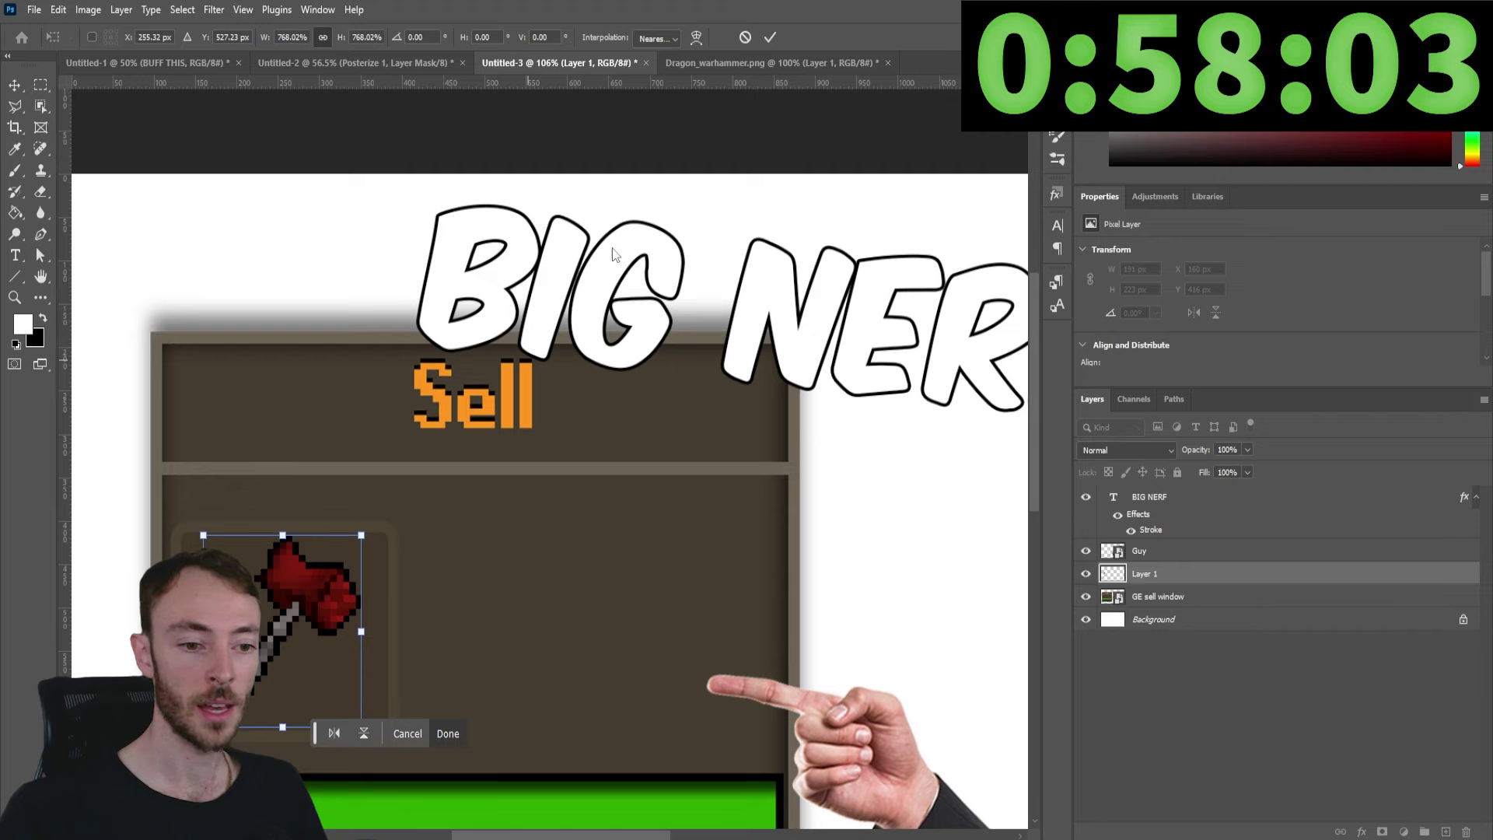
key(Return)
scroll(284, 204, down, 3)
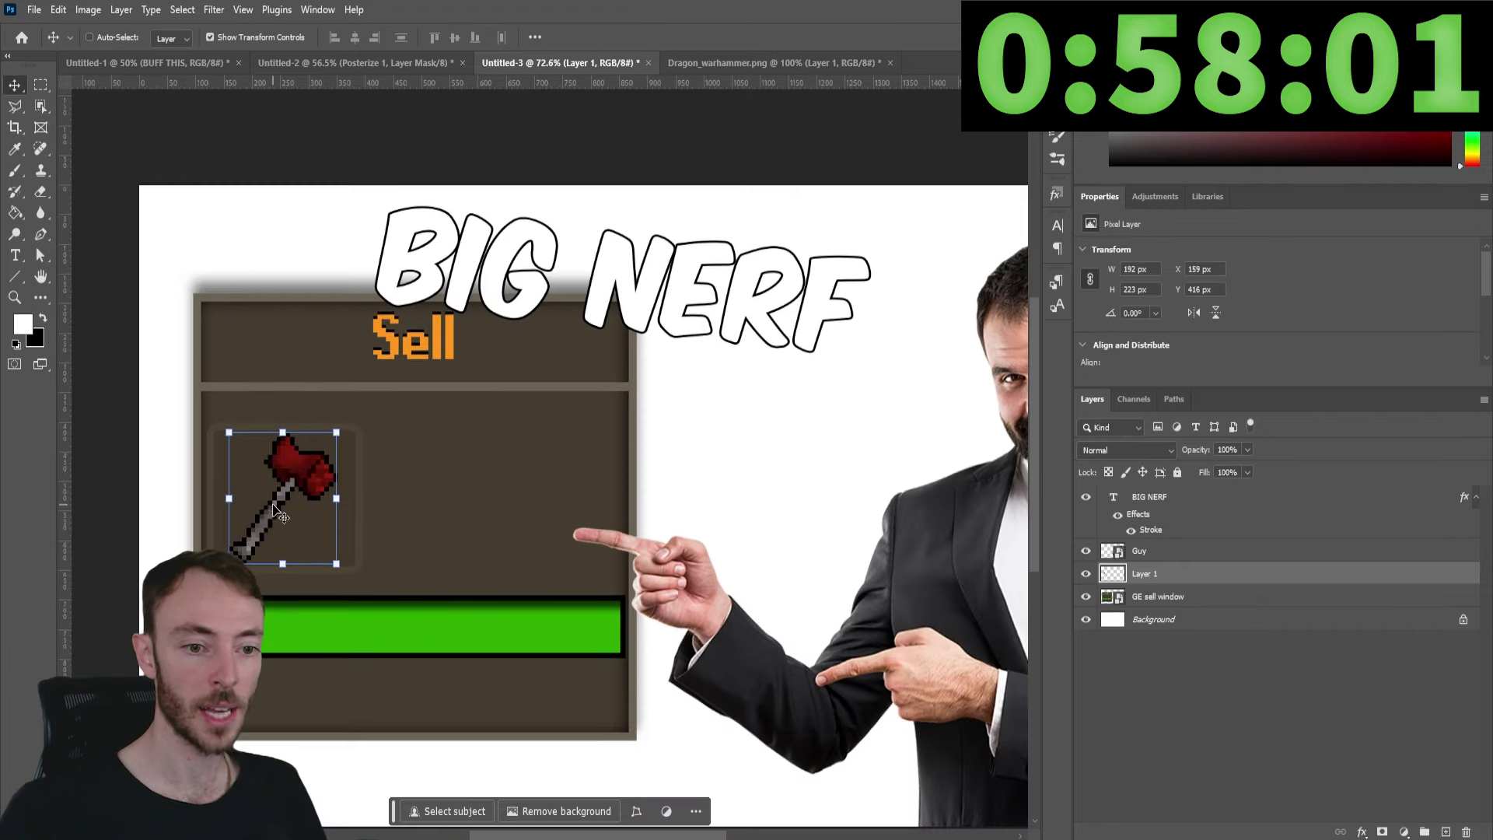
Add the 'Dragon Warhammer' item text in the sell window with a Normal-blend drop shadow.
key(t)
click(407, 447)
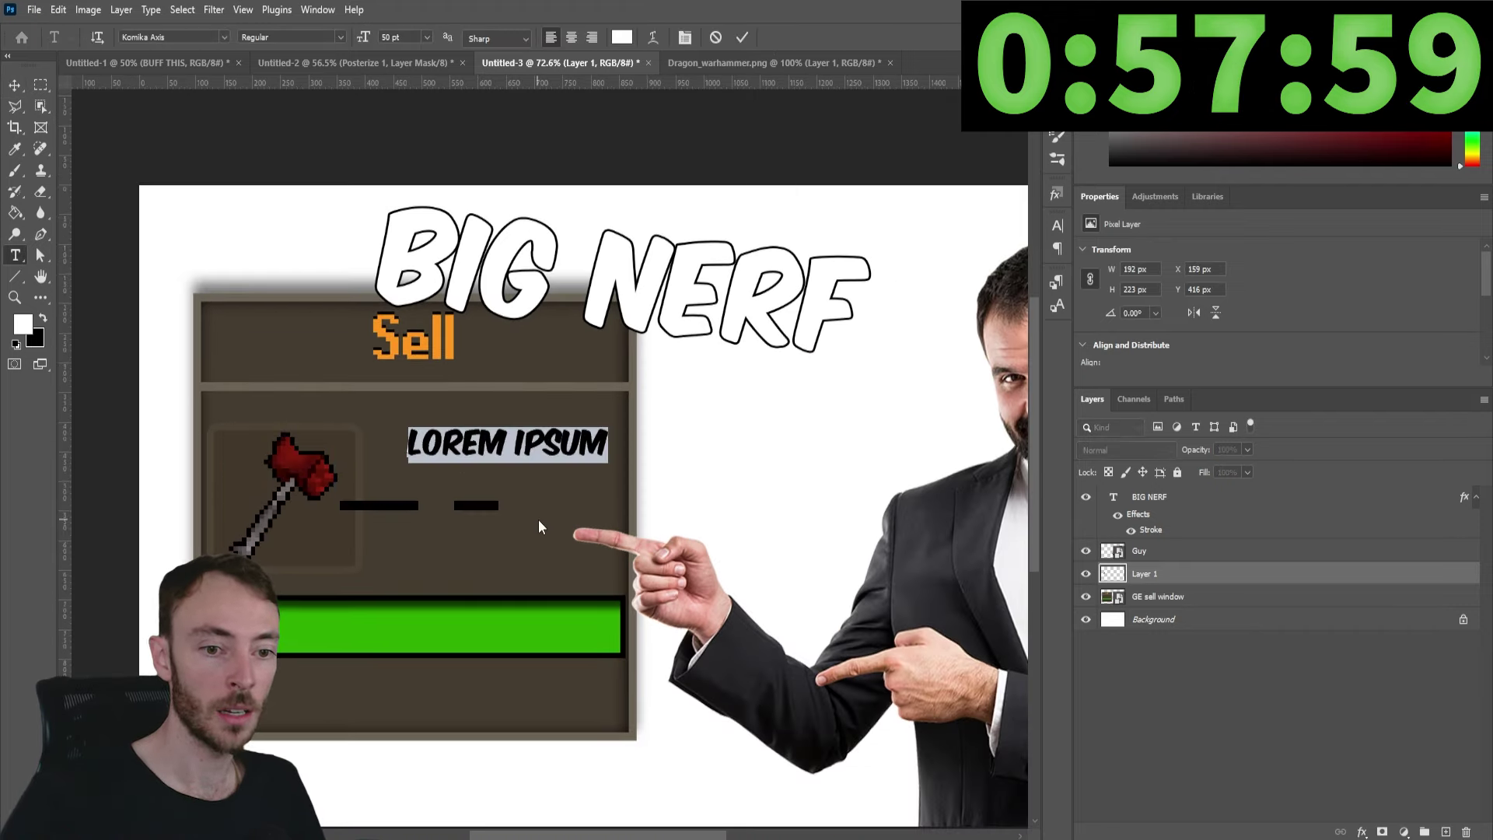
text(DRAGON)
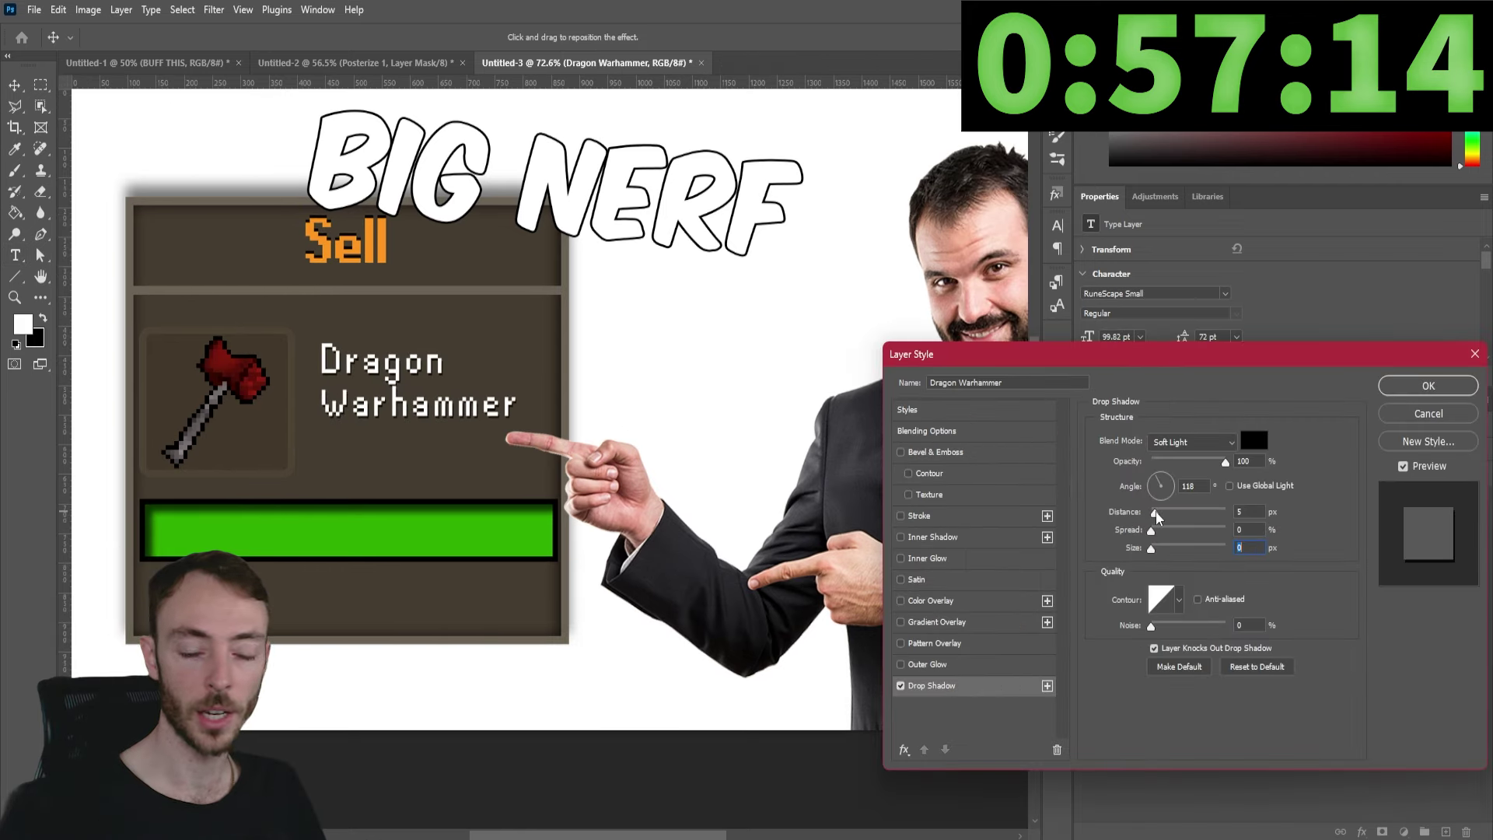
click(1157, 513)
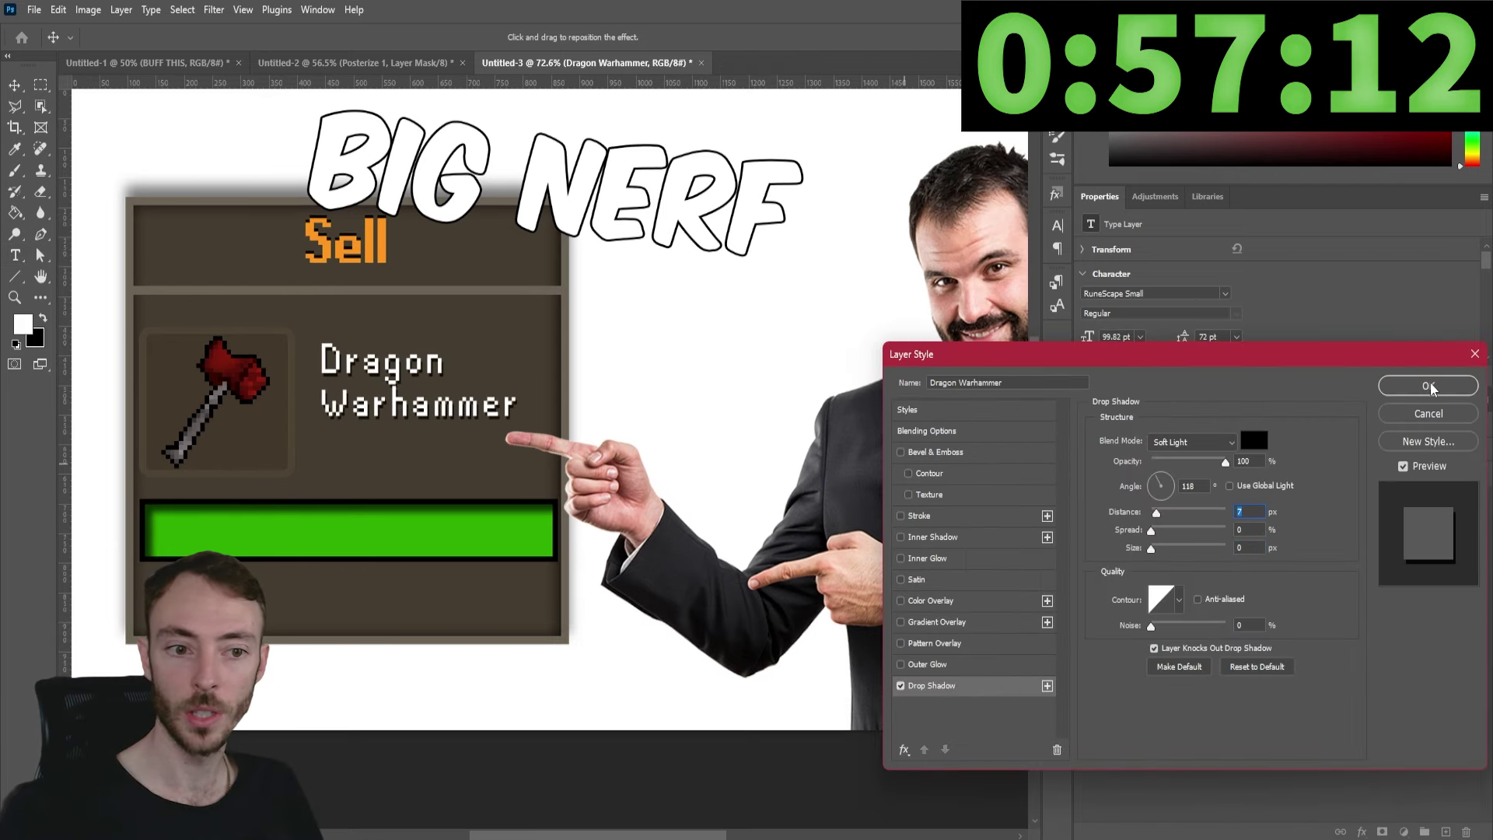
click(1190, 442)
click(1174, 393)
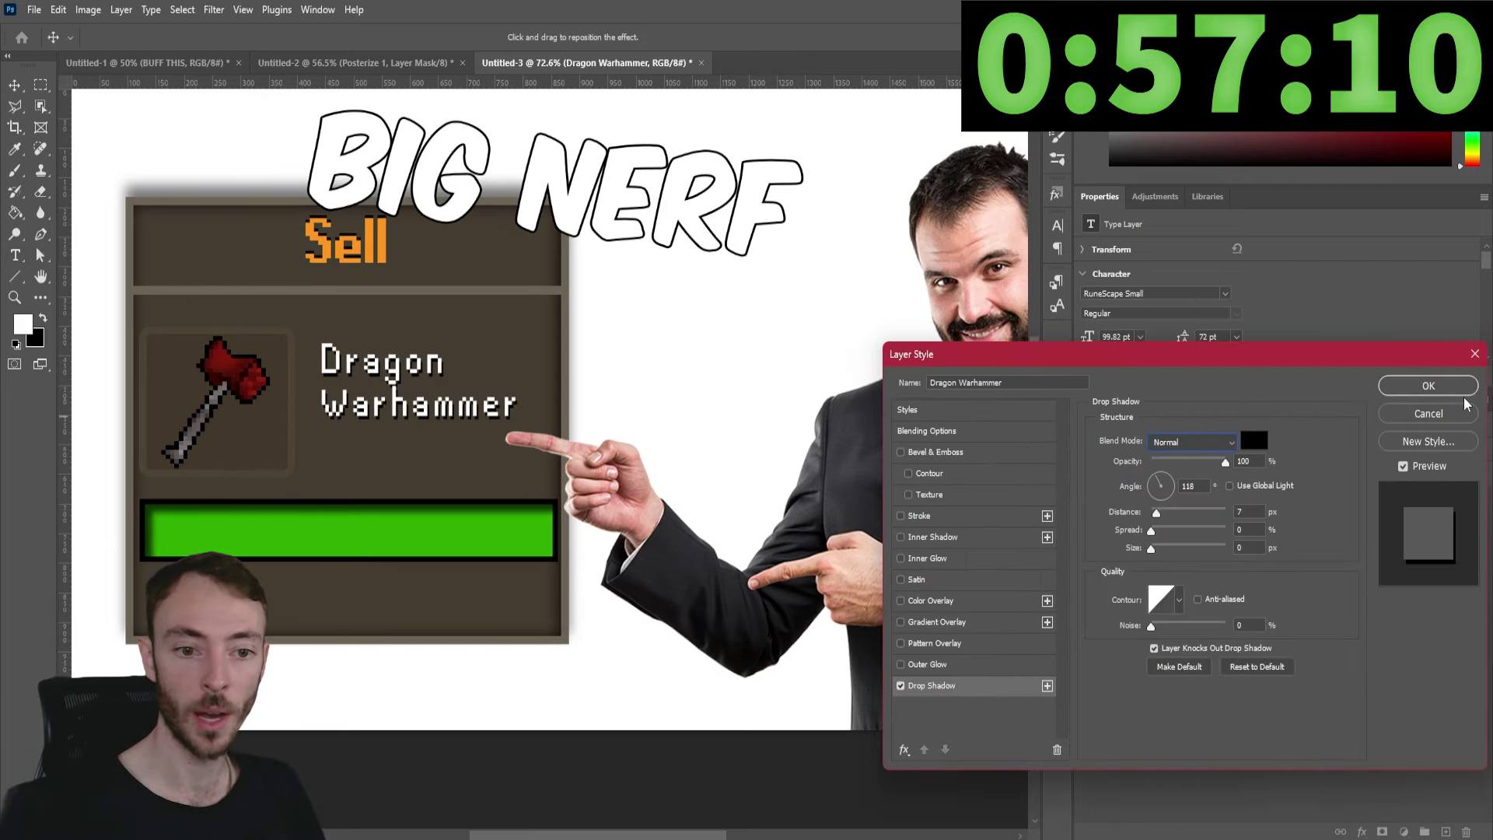
click(1438, 389)
scroll(415, 394, down, 1)
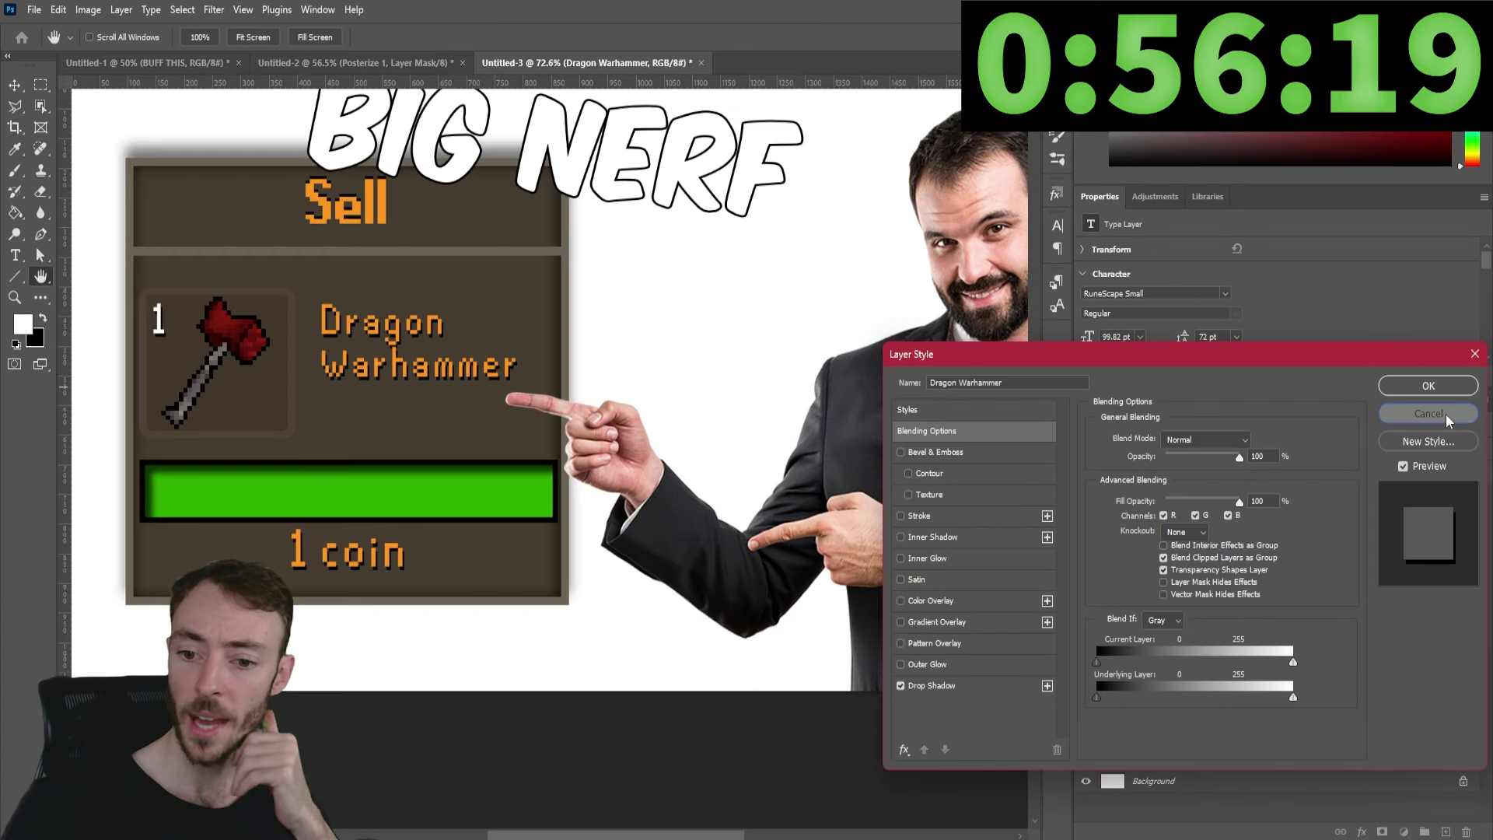
click(1430, 387)
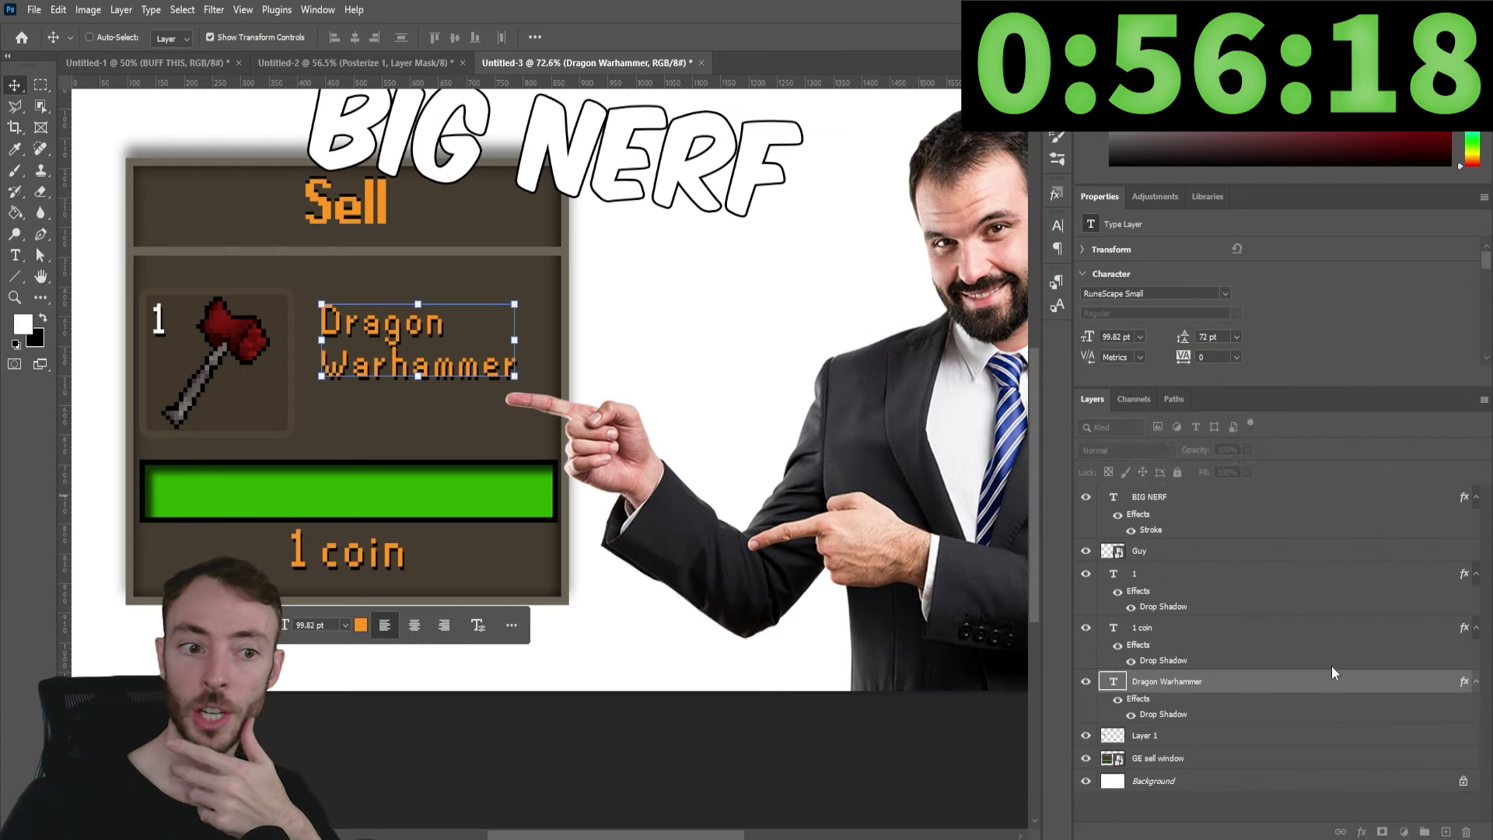
Boost the pixel hammer's exposure, blur its copy, and set the copy to Screen.
click(1353, 742)
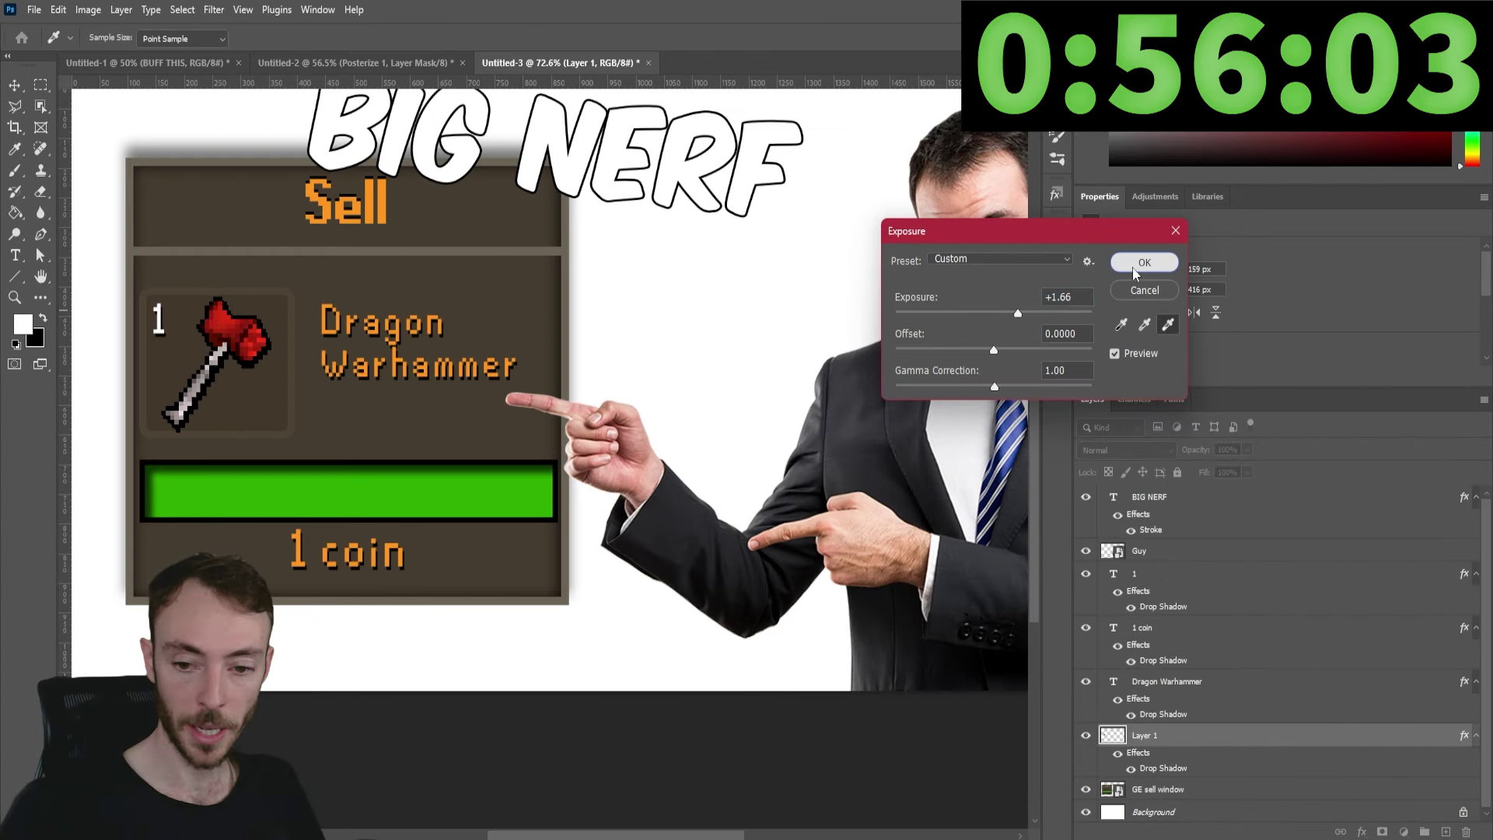
click(1137, 264)
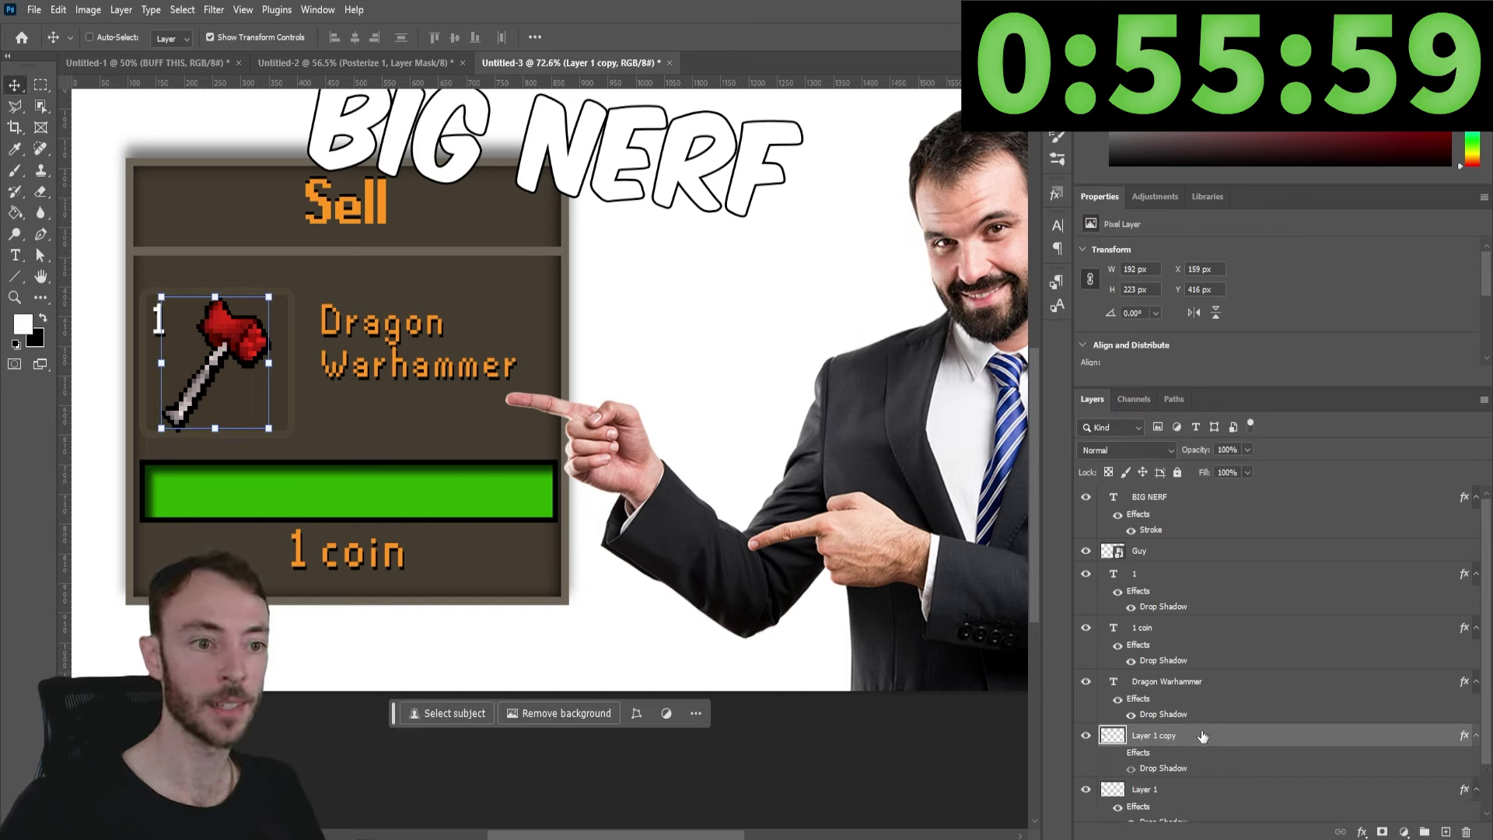
click(214, 9)
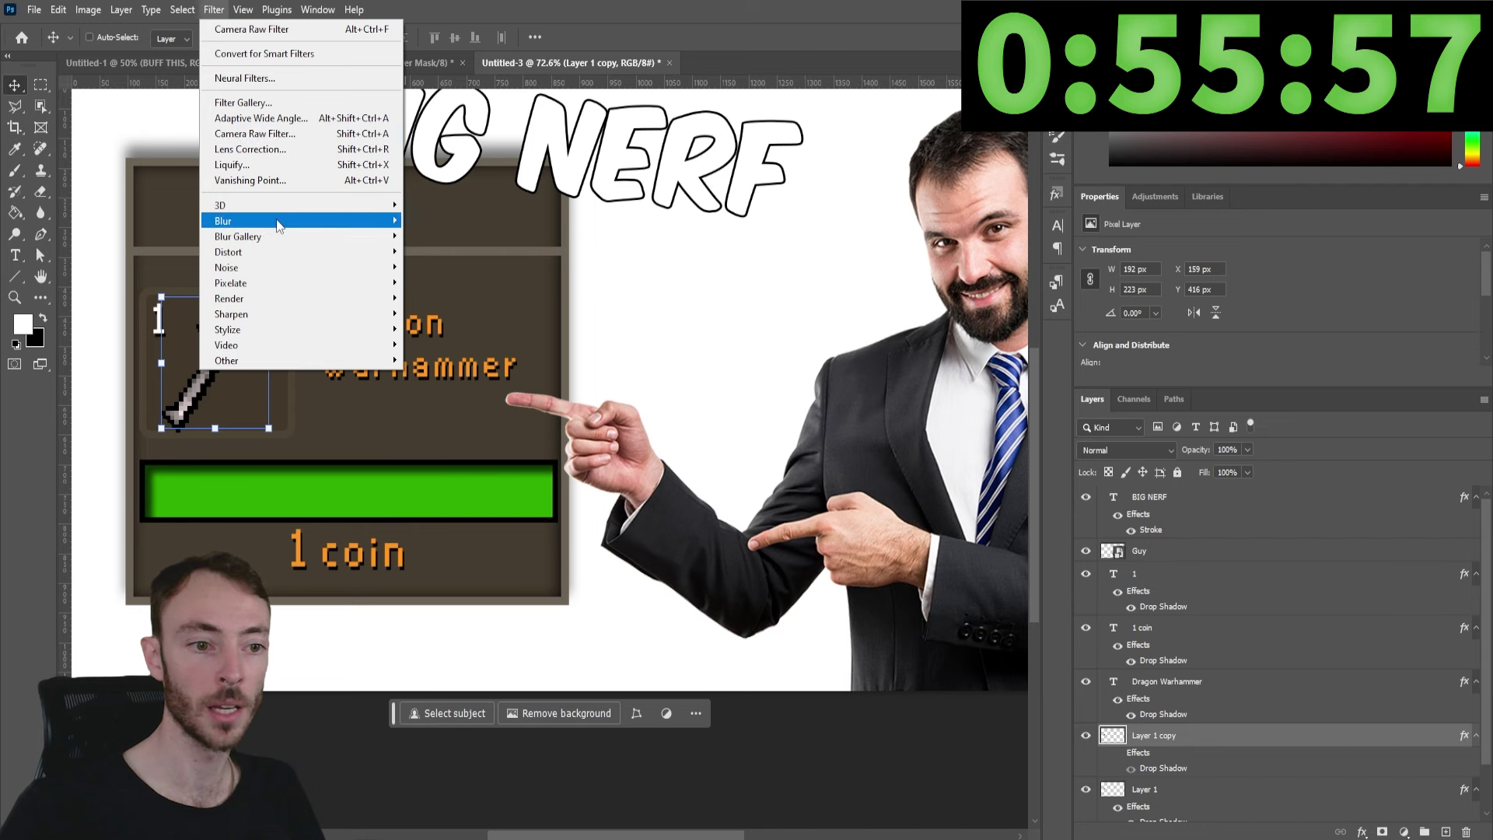
mouse_move(233, 221)
click(443, 249)
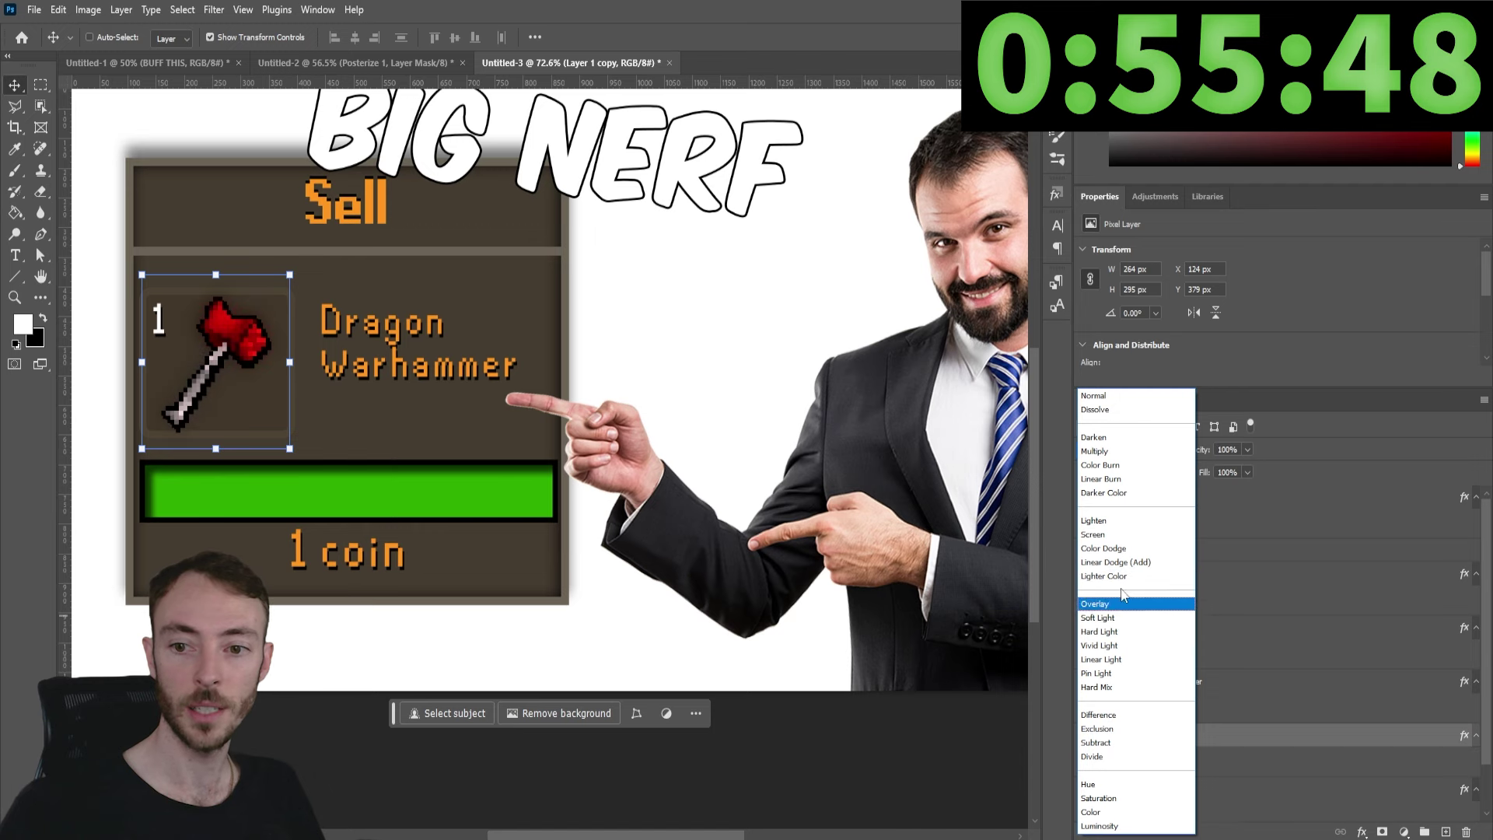
click(1127, 535)
Lower the glow layer to 79% opacity and perspective-warp the sell window's top-right corner inward.
drag(1244, 450, 1233, 469)
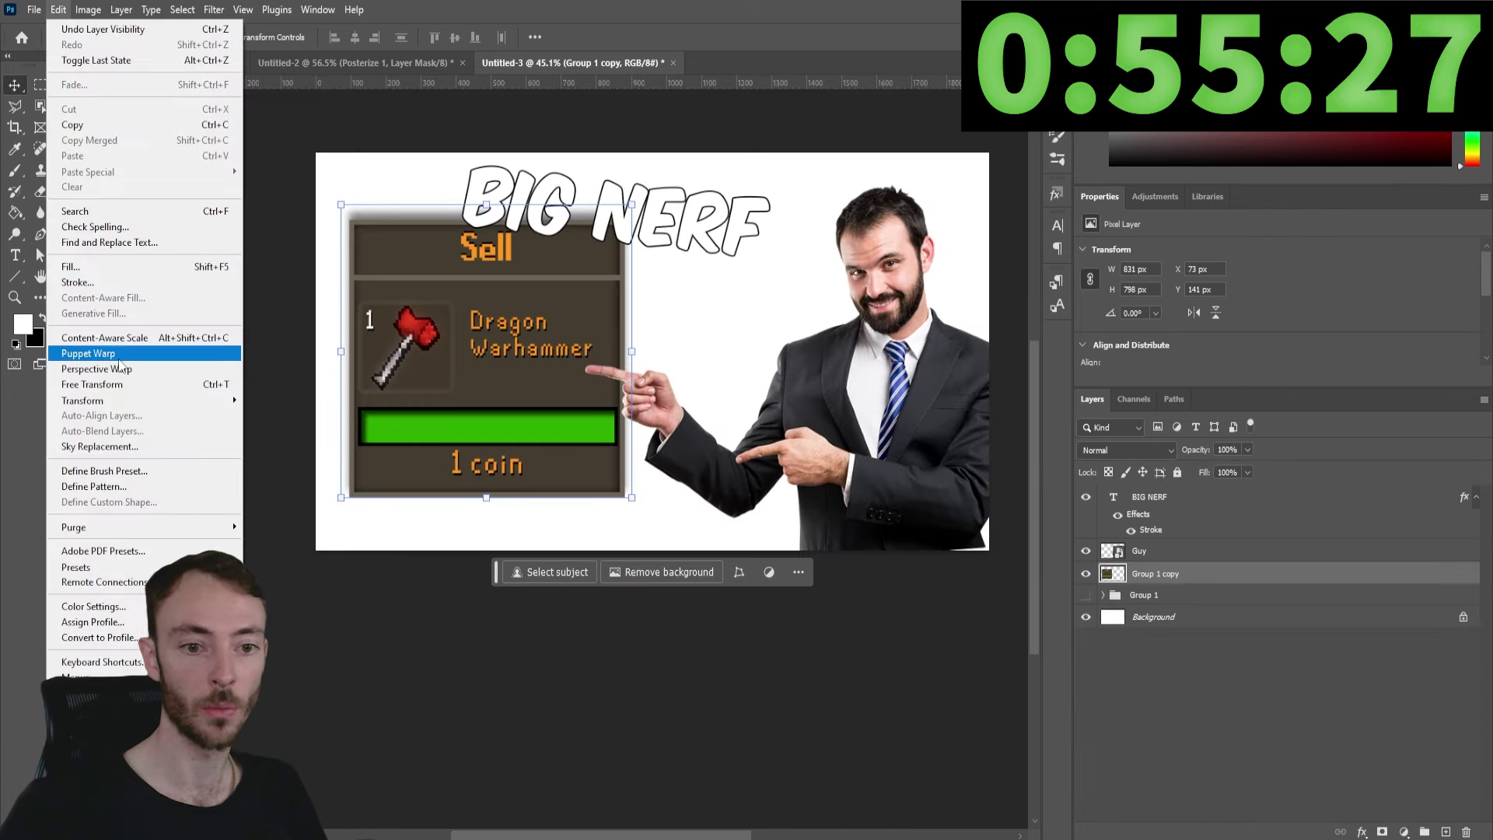
click(117, 357)
click(140, 39)
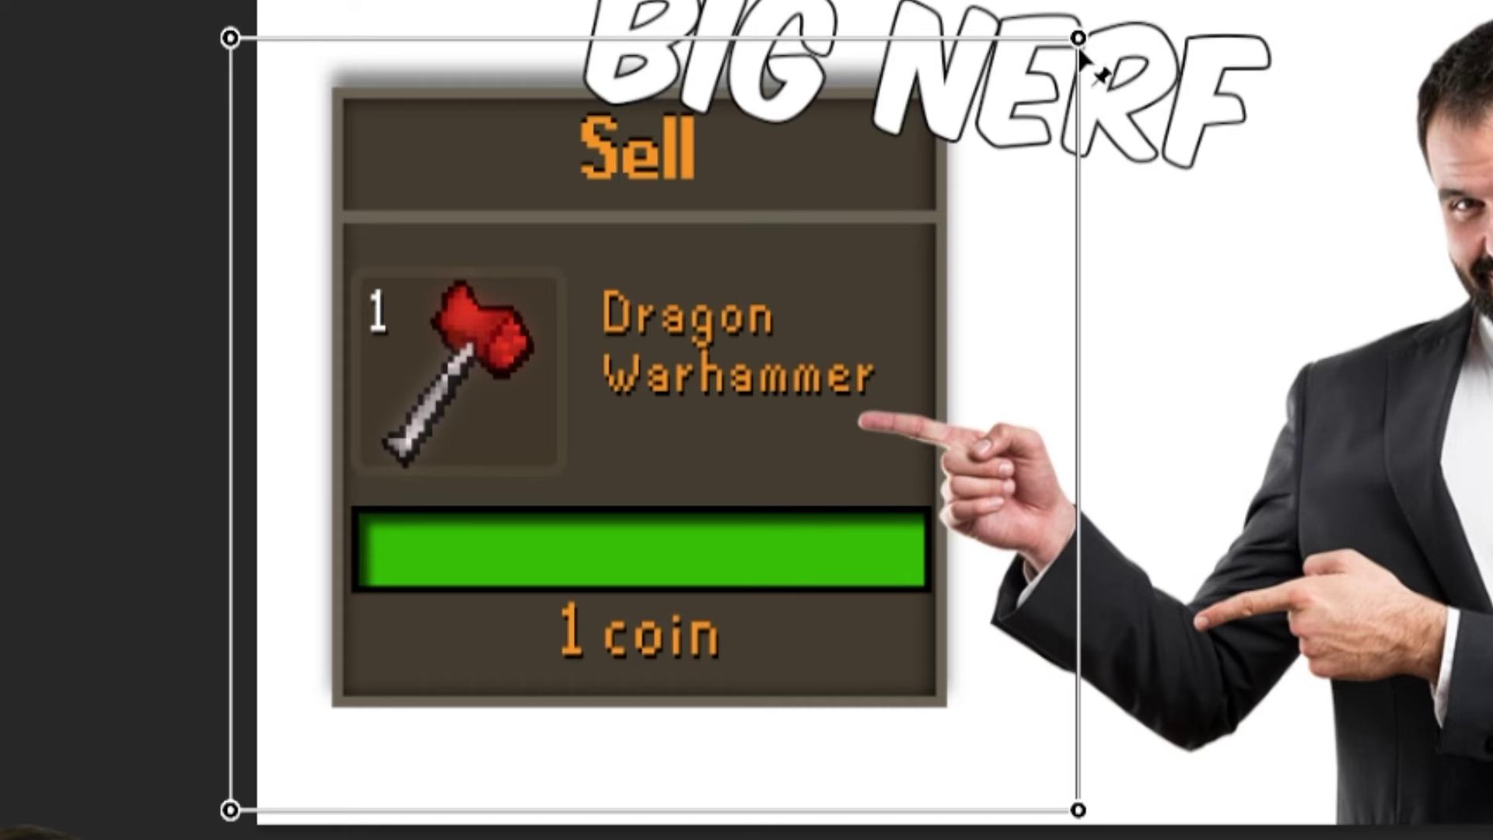
drag(684, 197, 665, 211)
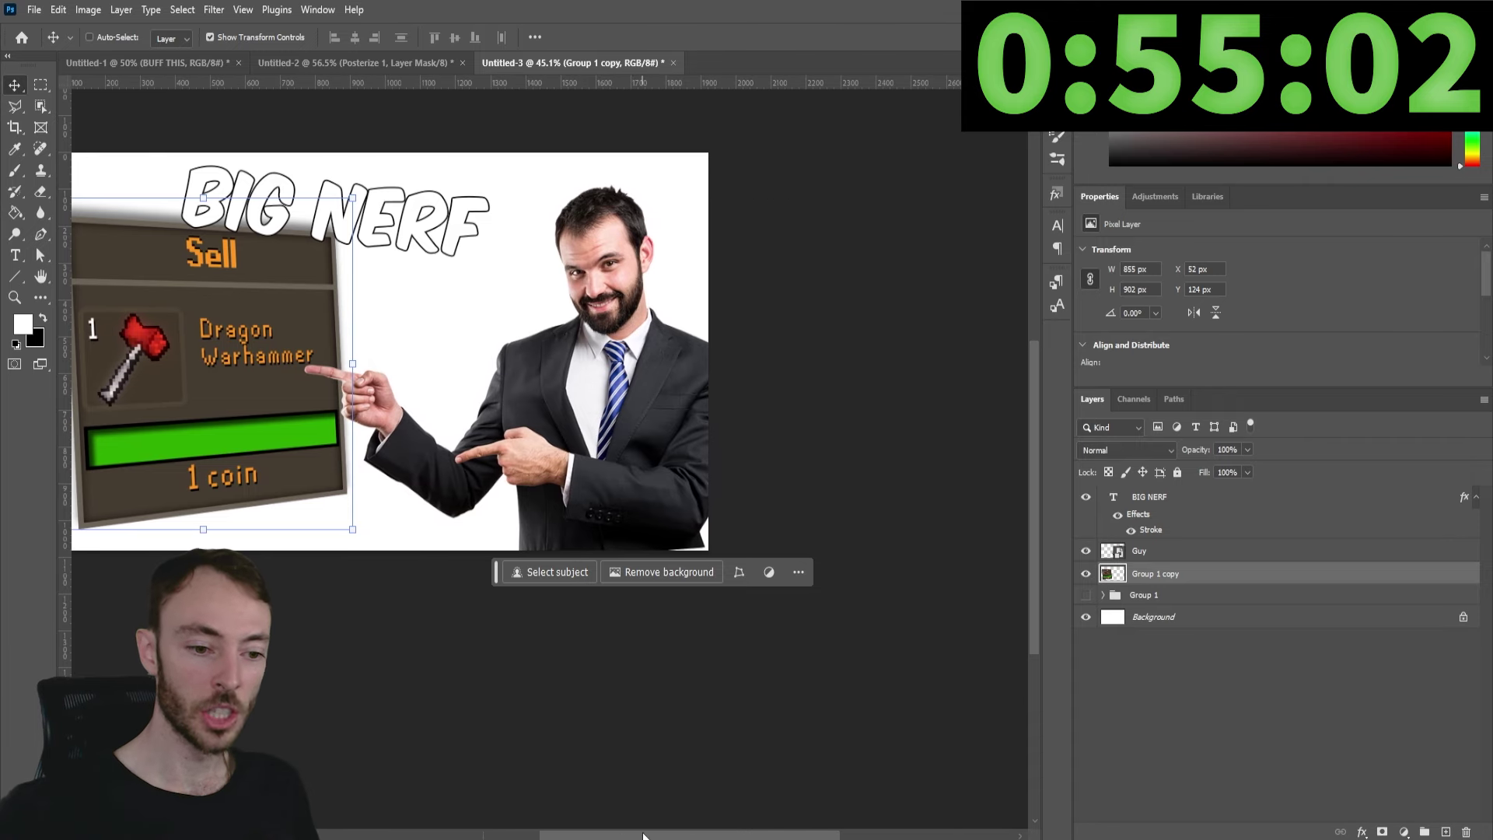
Draw a perspective warp grid around the crown image and adjust the brush settings.
scroll(525, 274, up, 1)
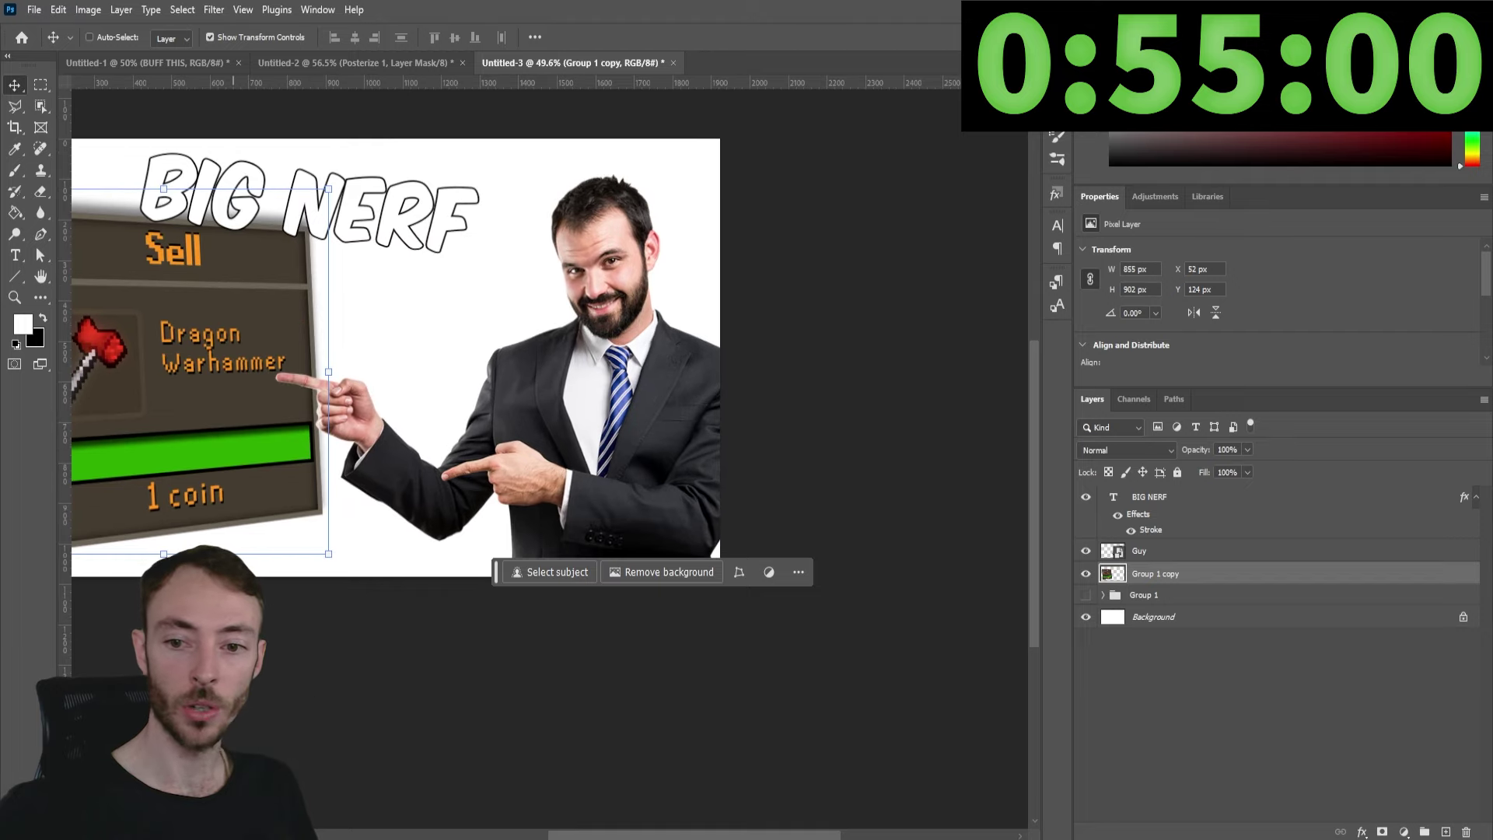
mouse_move(300, 833)
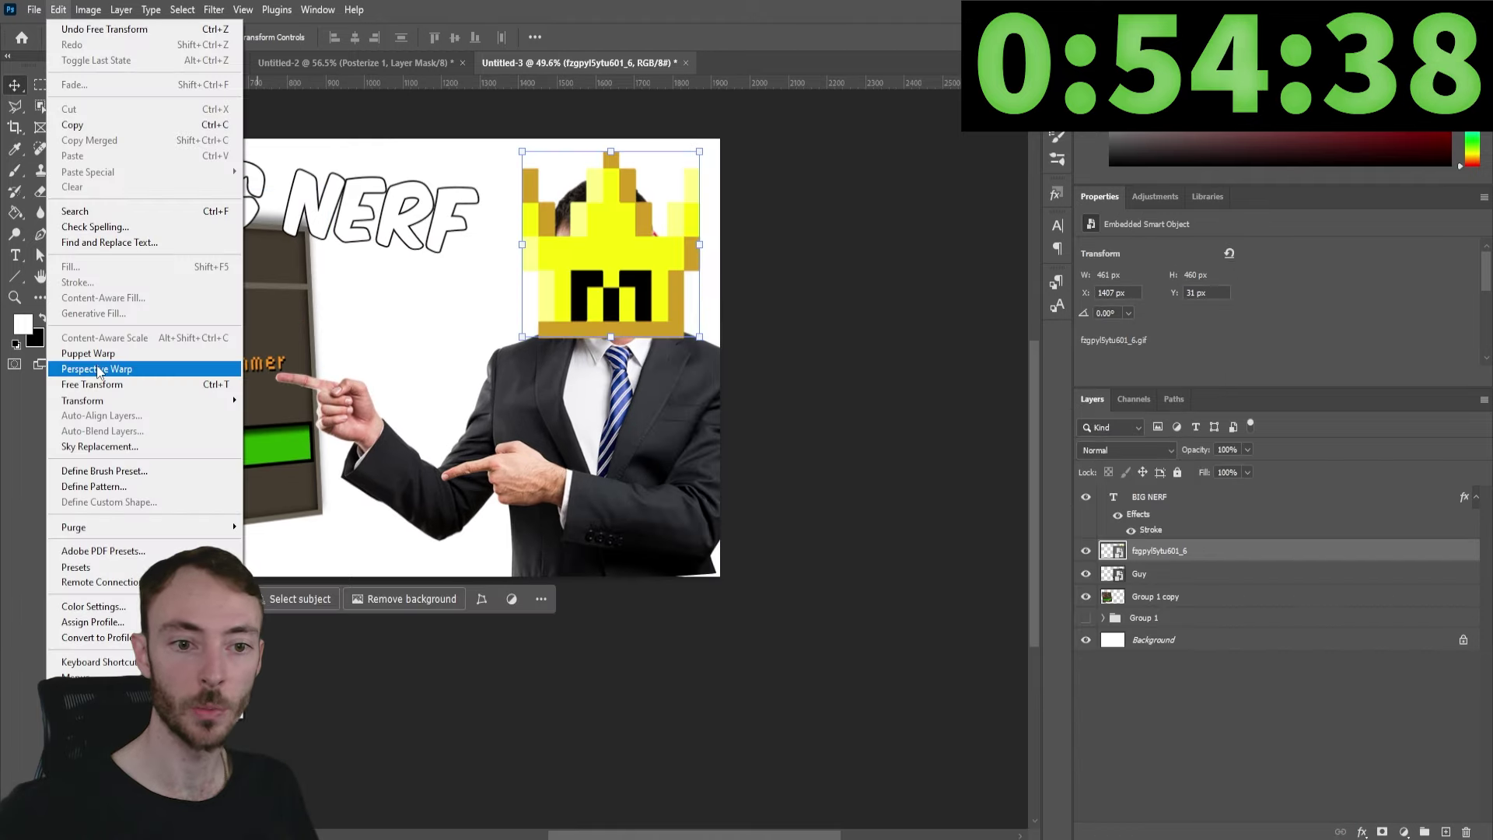
click(132, 366)
mouse_move(494, 108)
mouse_down()
mouse_move(549, 204)
mouse_move(750, 384)
mouse_up()
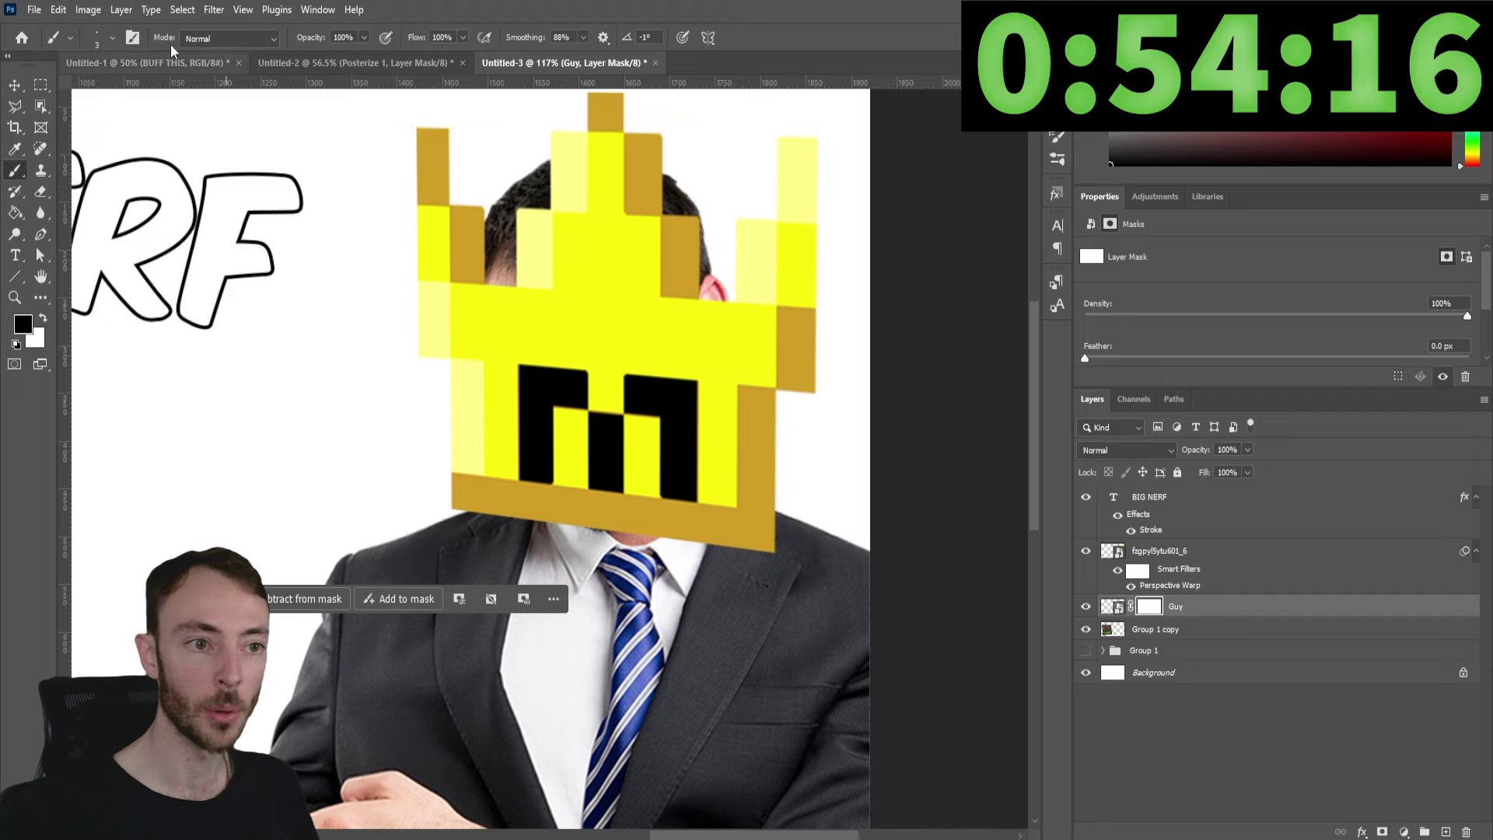
click(112, 39)
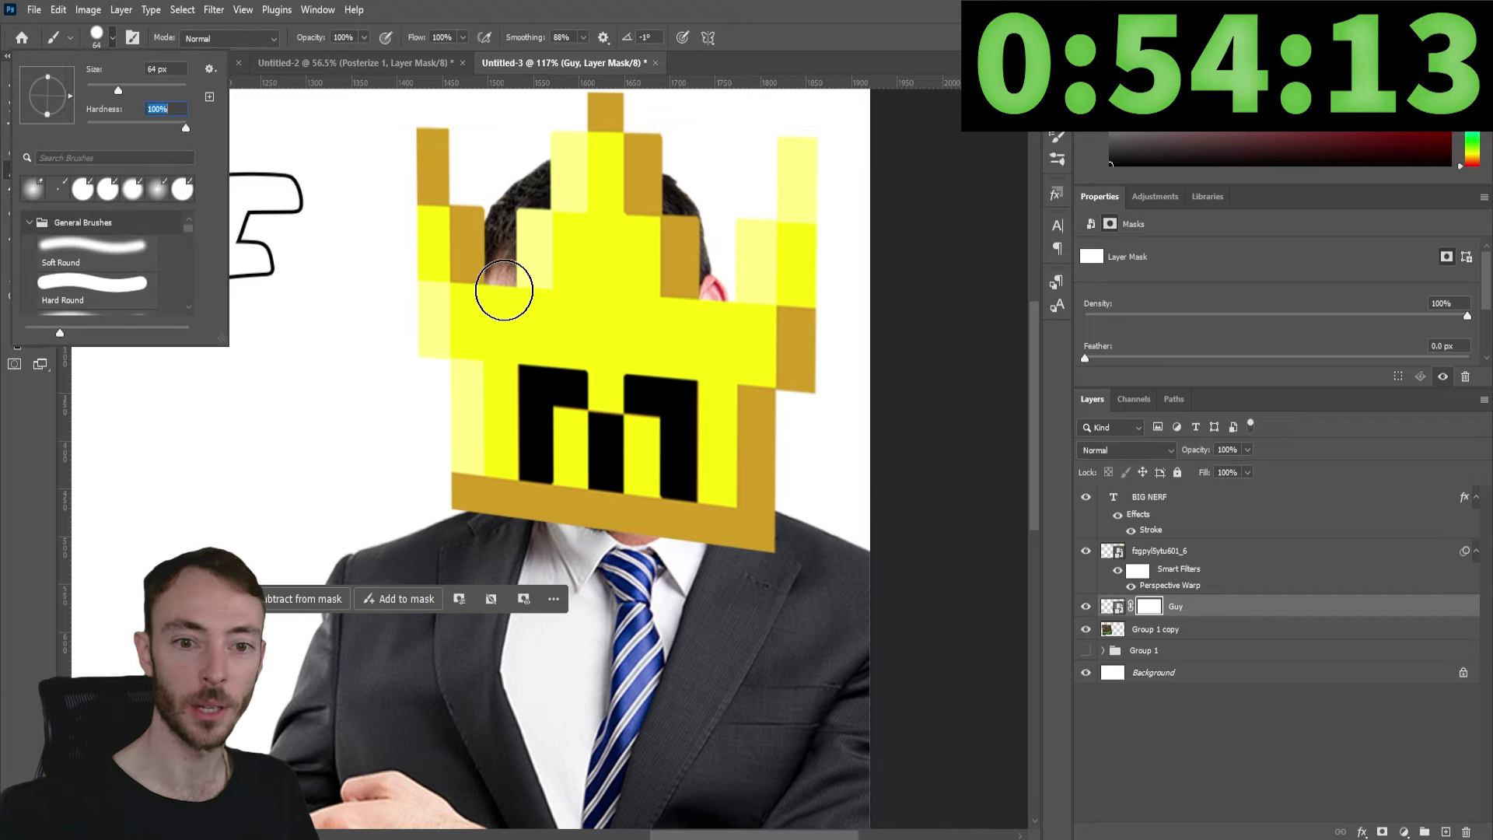
click(500, 293)
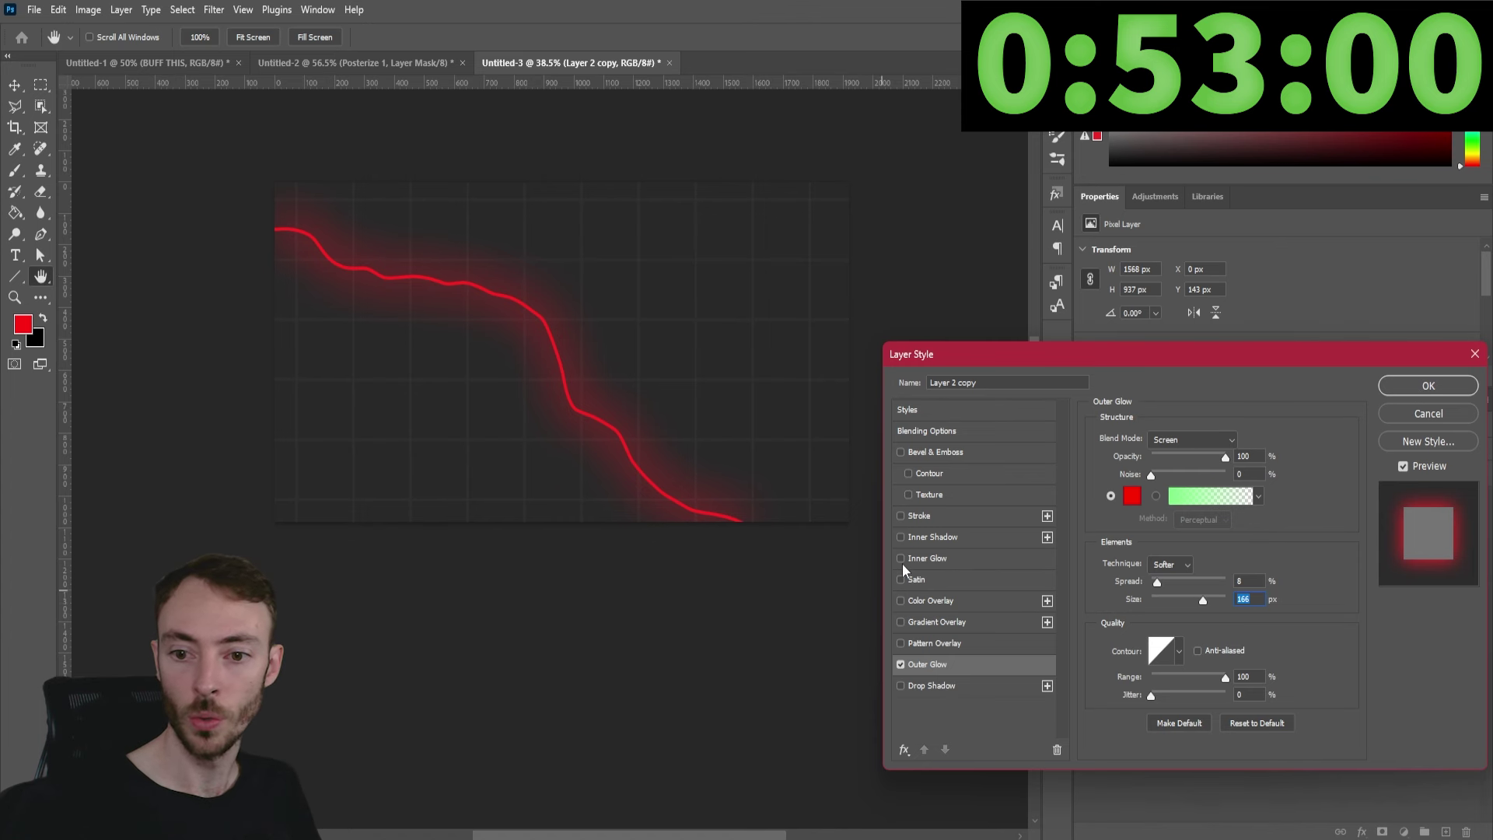
Add an inner glow to the red line and mask out the red fill above it and at lower right.
click(900, 559)
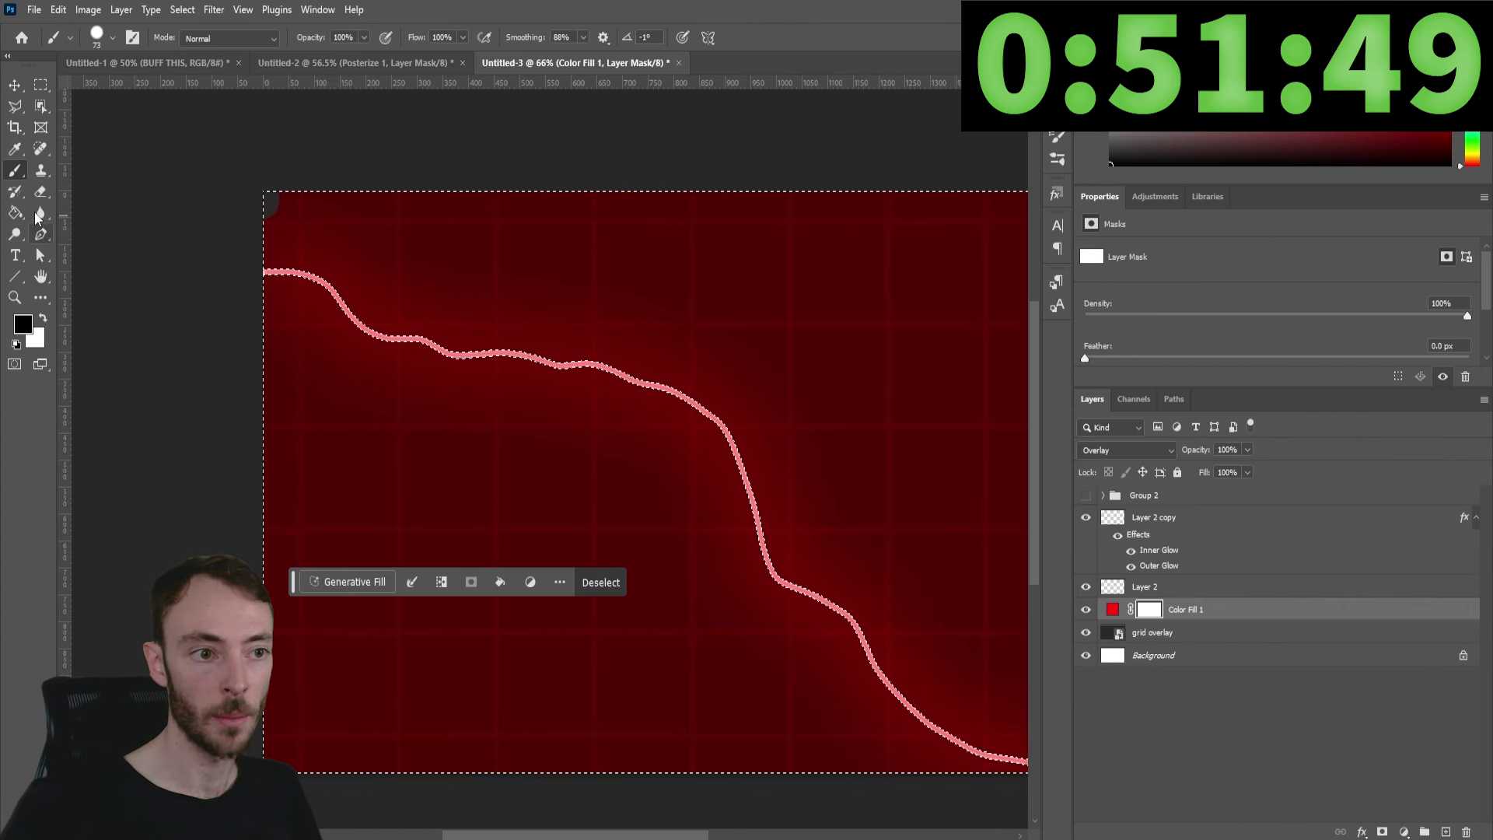
click(31, 116)
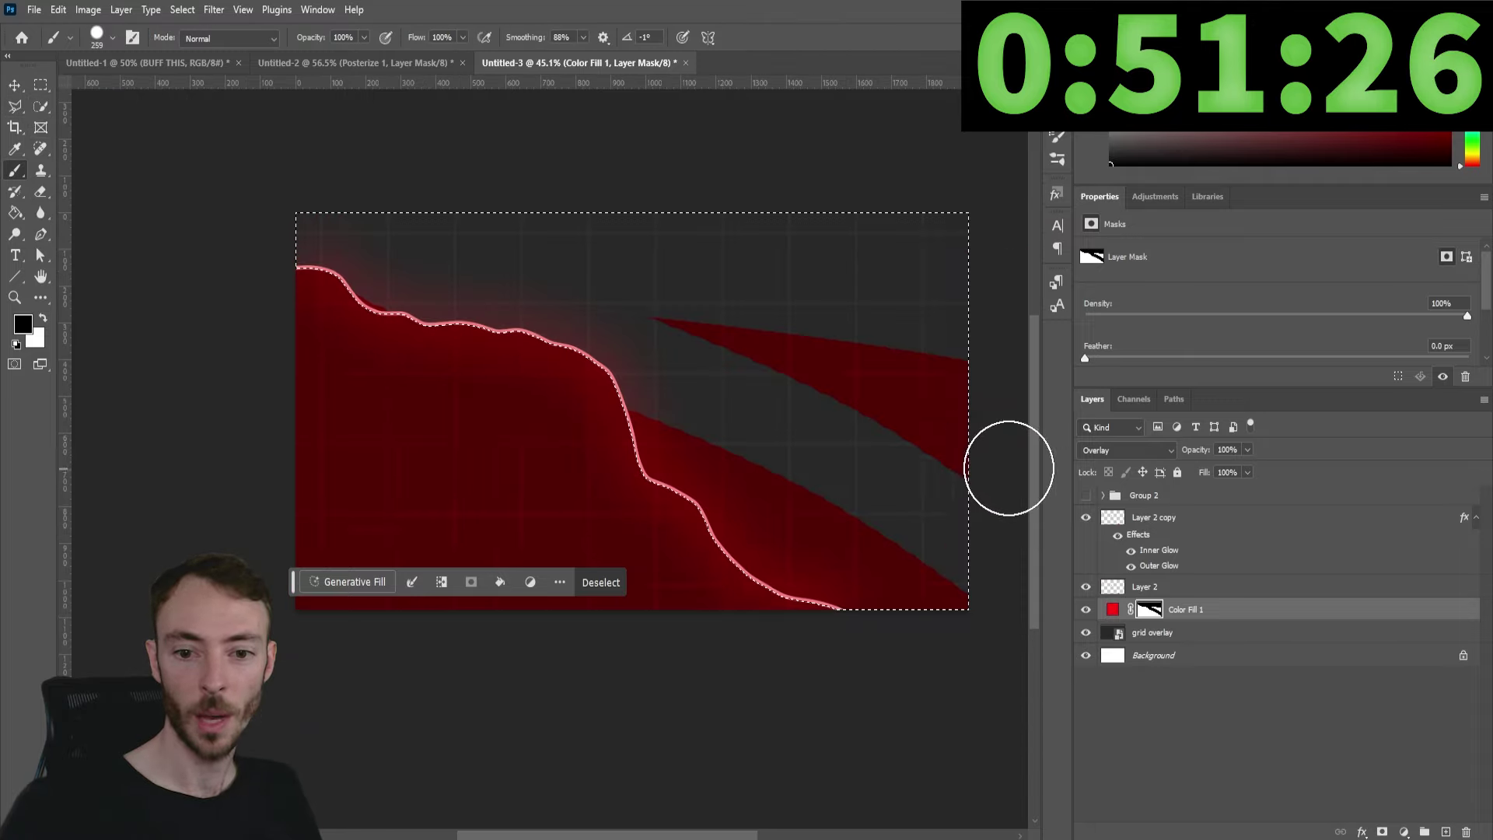
drag(1008, 468, 638, 358)
drag(996, 391, 848, 346)
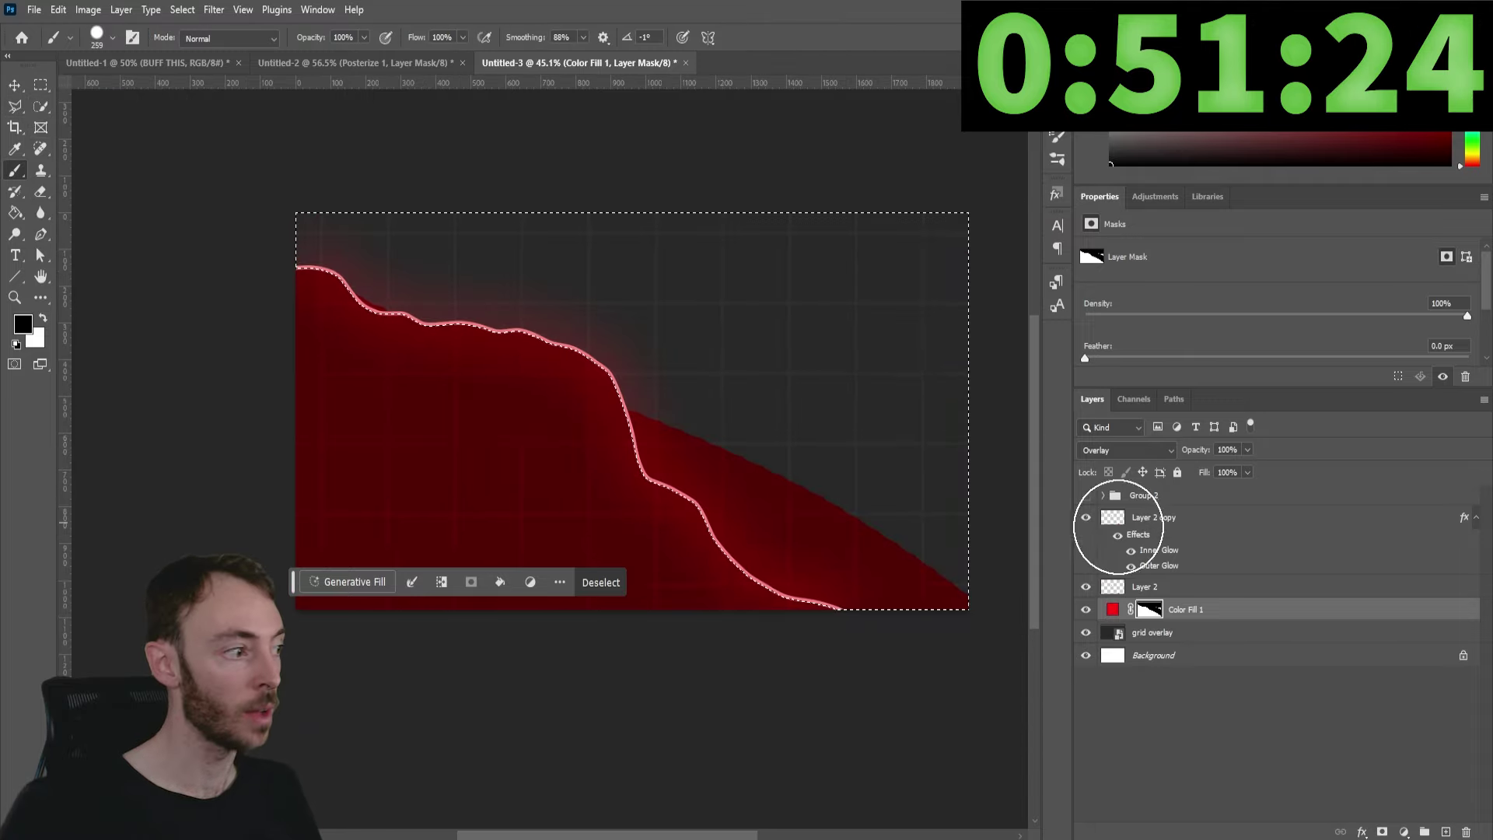
drag(806, 554, 653, 435)
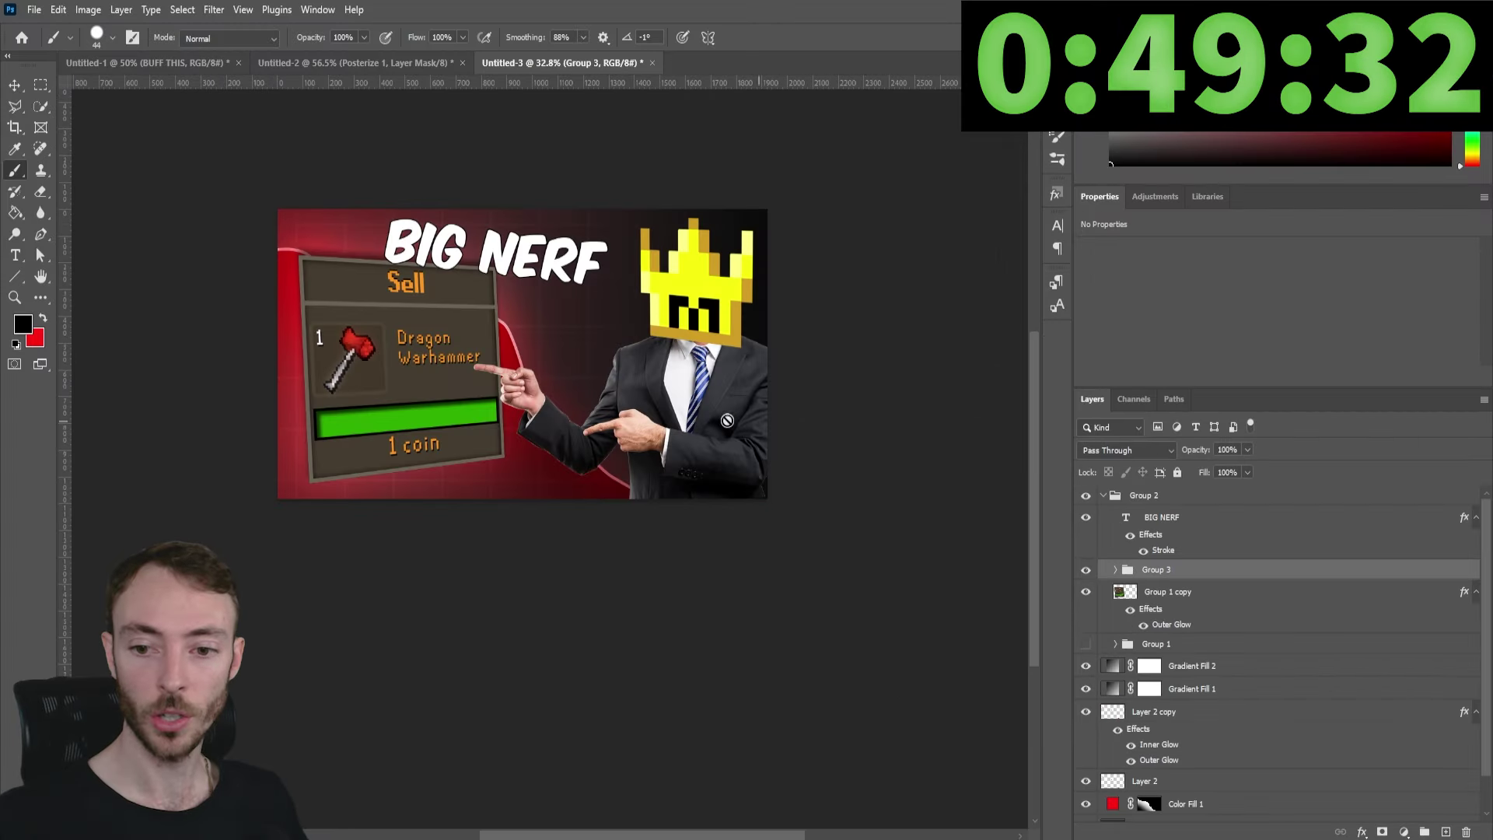
Add a new layer above Guy in Group 3, rename it, and lower its opacity.
scroll(720, 419, up, 4)
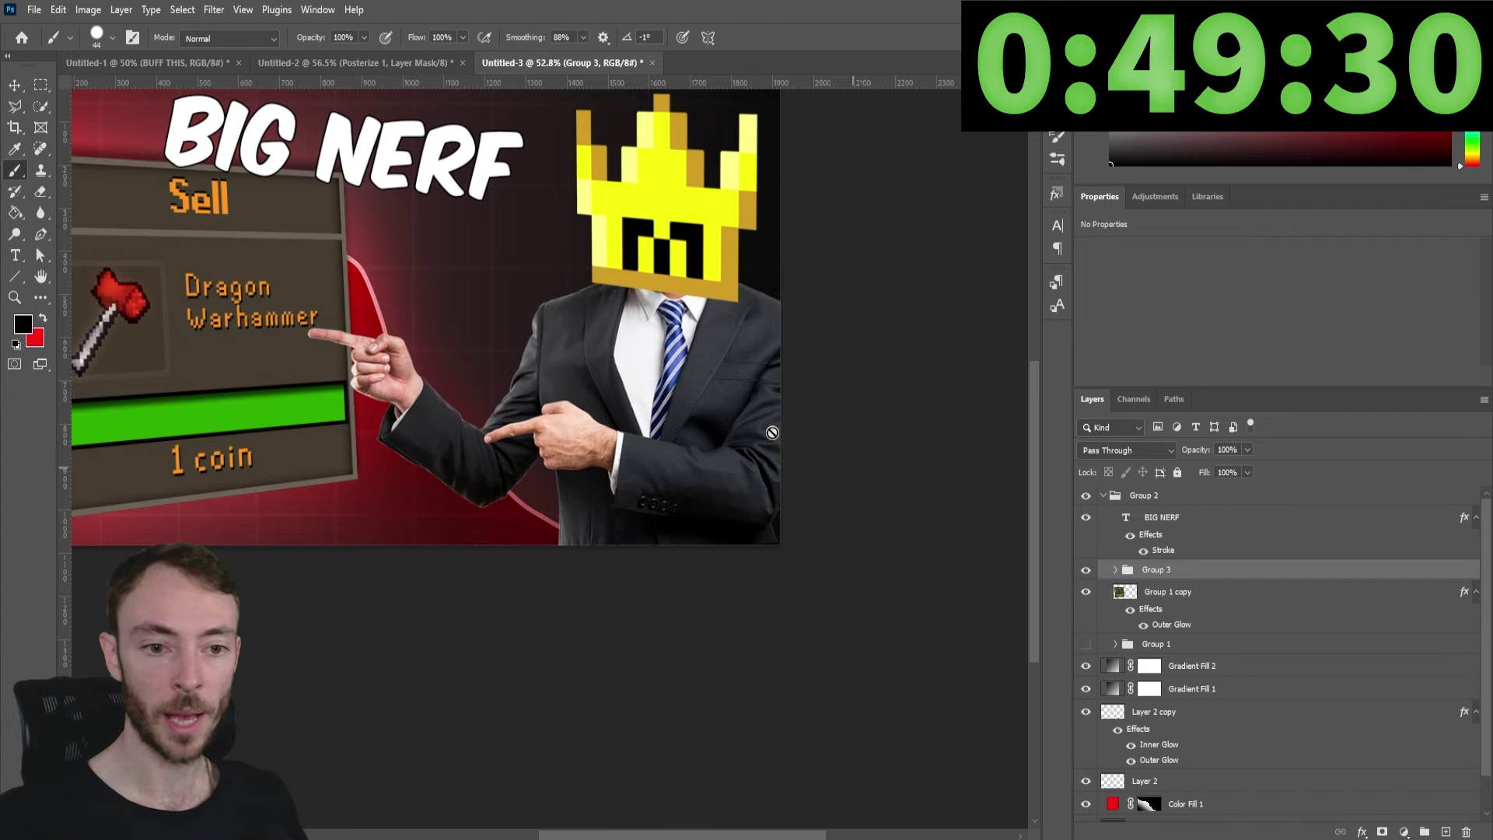
scroll(498, 315, up, 2)
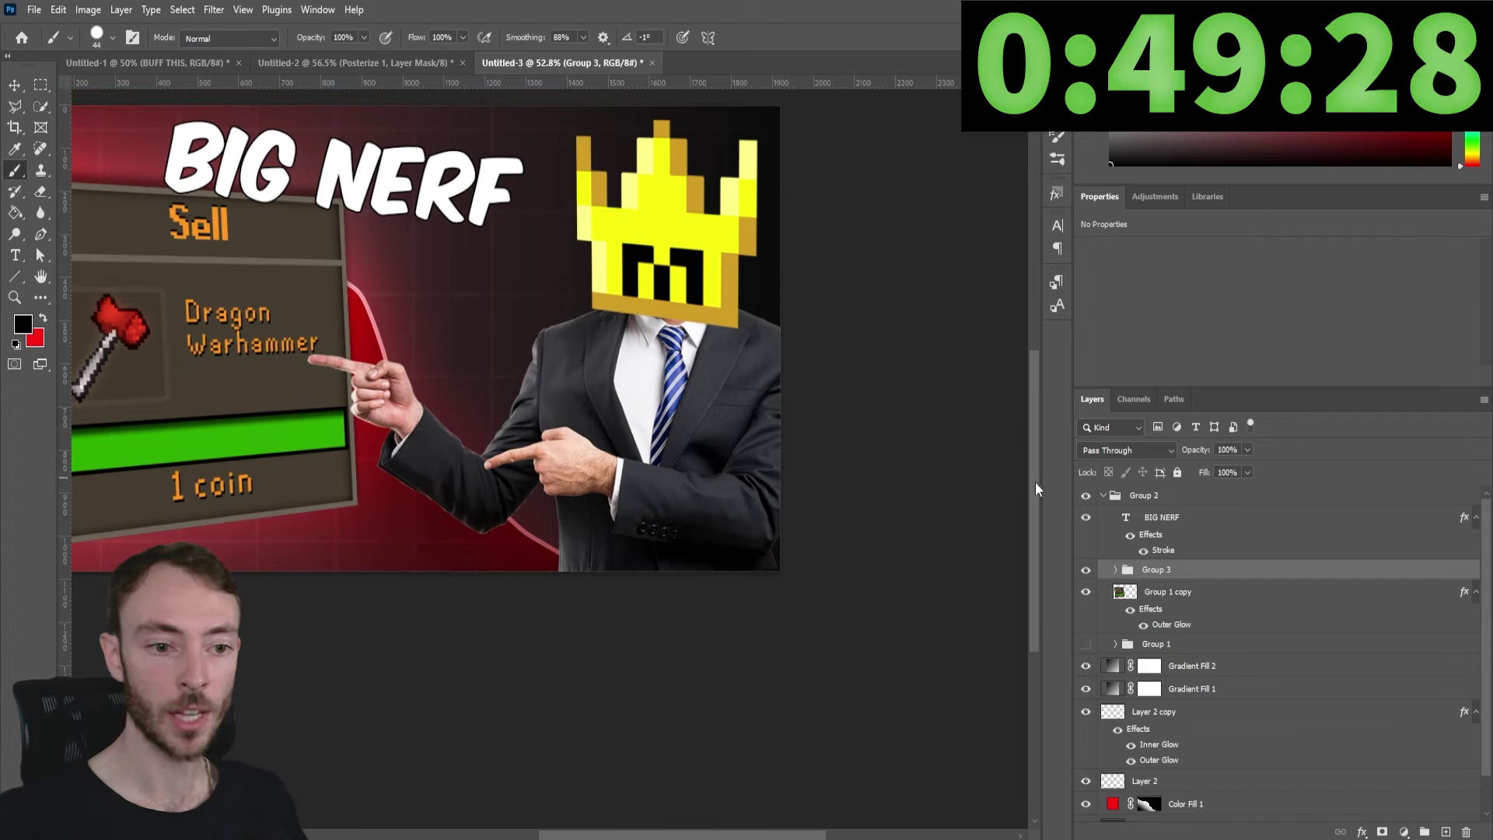
click(1114, 570)
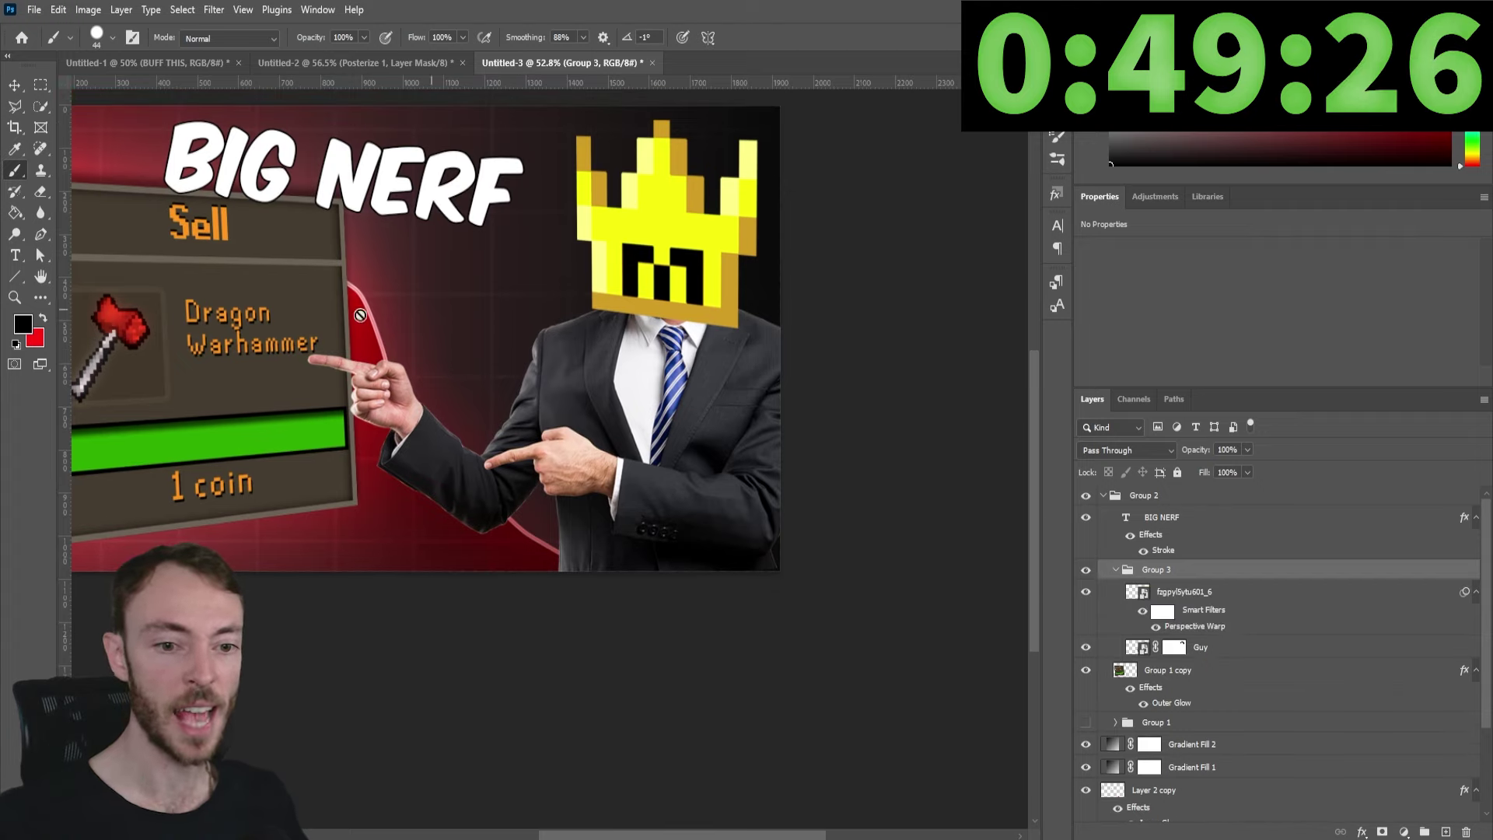
scroll(536, 398, up, 3)
click(1201, 647)
key(ctrl+shift+alt+n)
double_click(1166, 647)
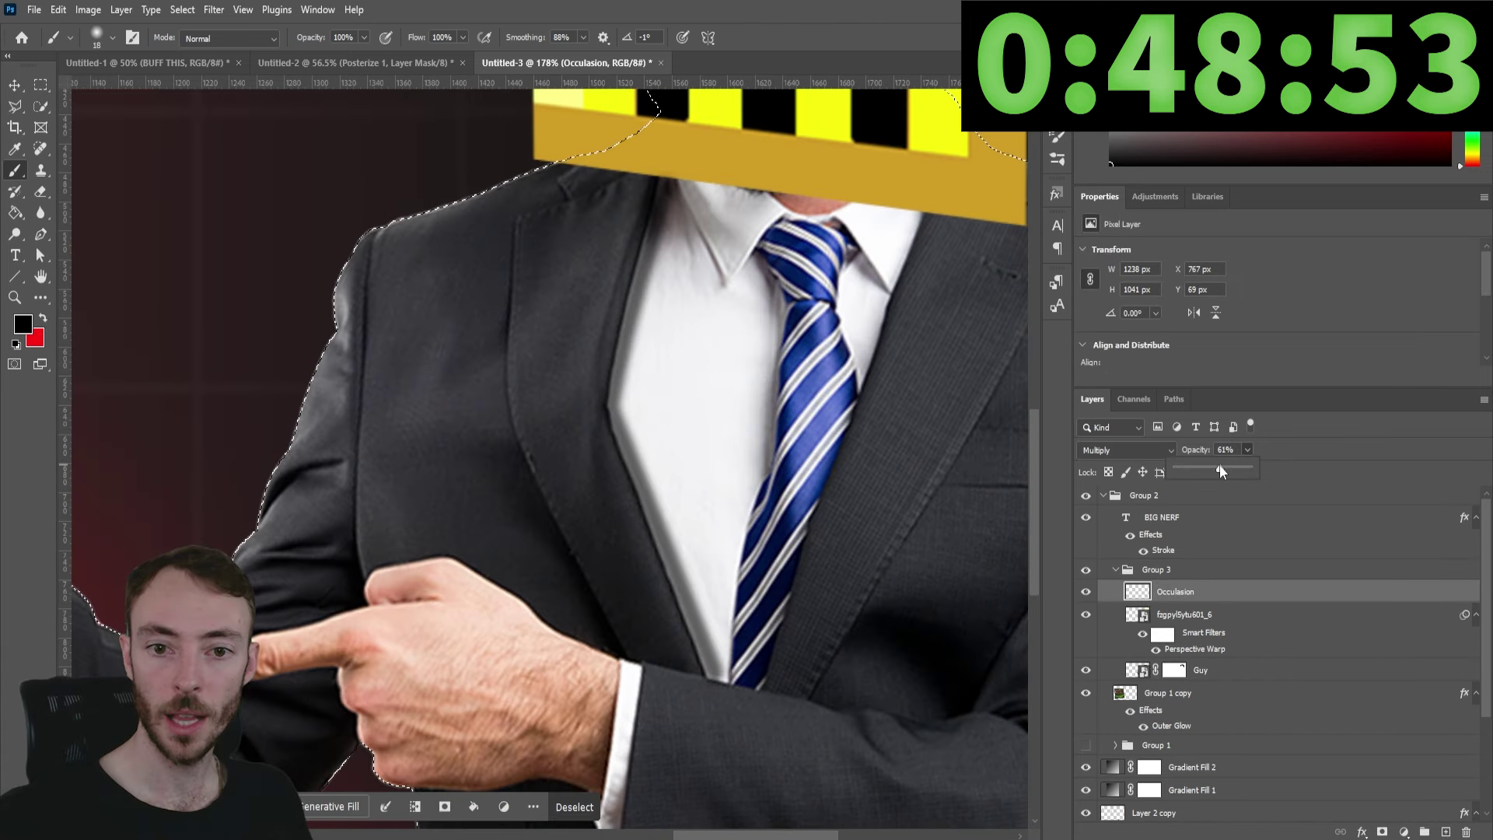
drag(1219, 464, 1211, 464)
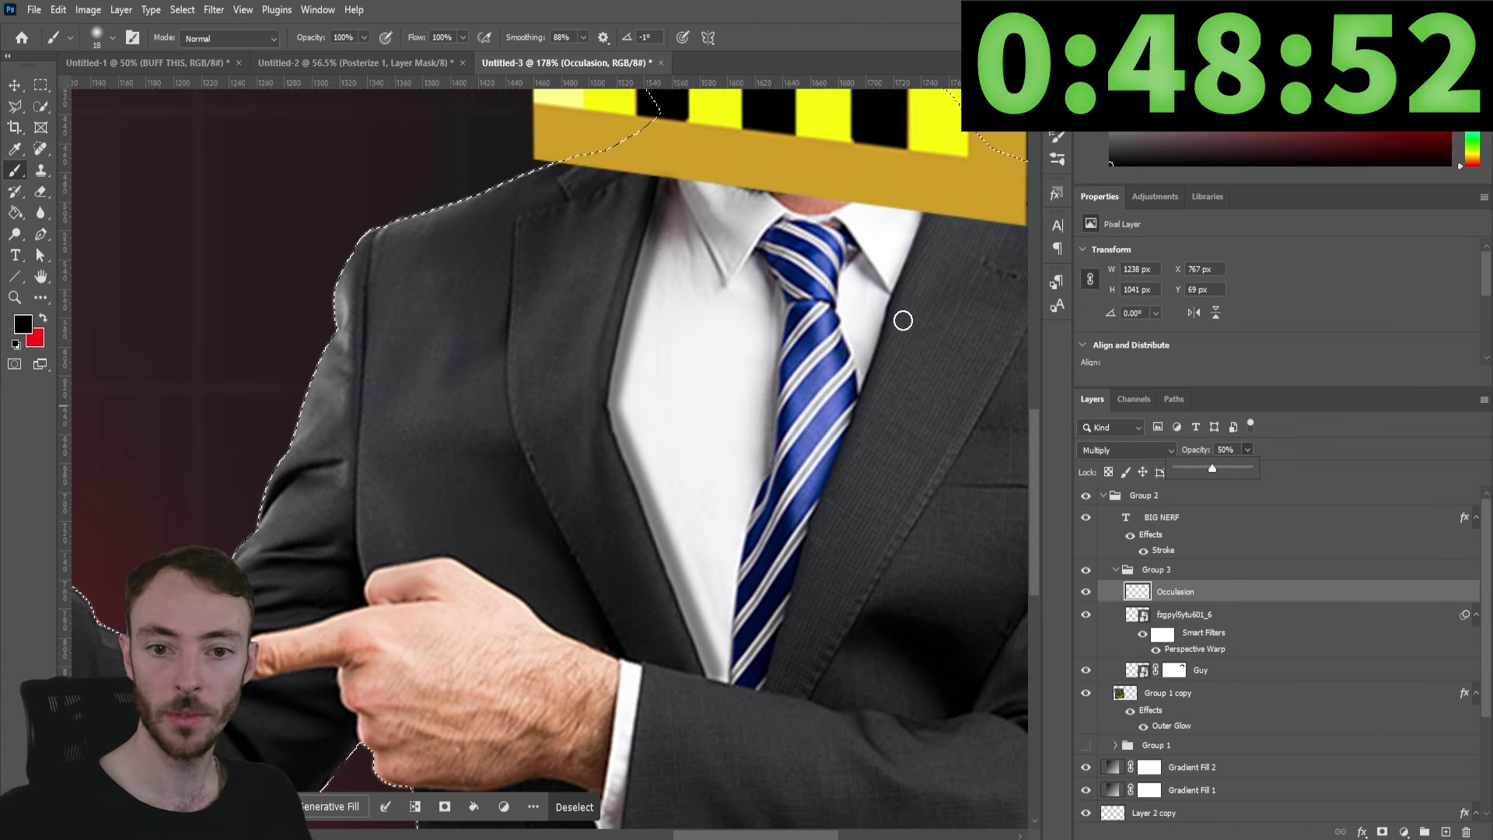
Paint soft shadows beside the tie and knot, under the crown, and along the shirt cuff.
drag(834, 292, 851, 358)
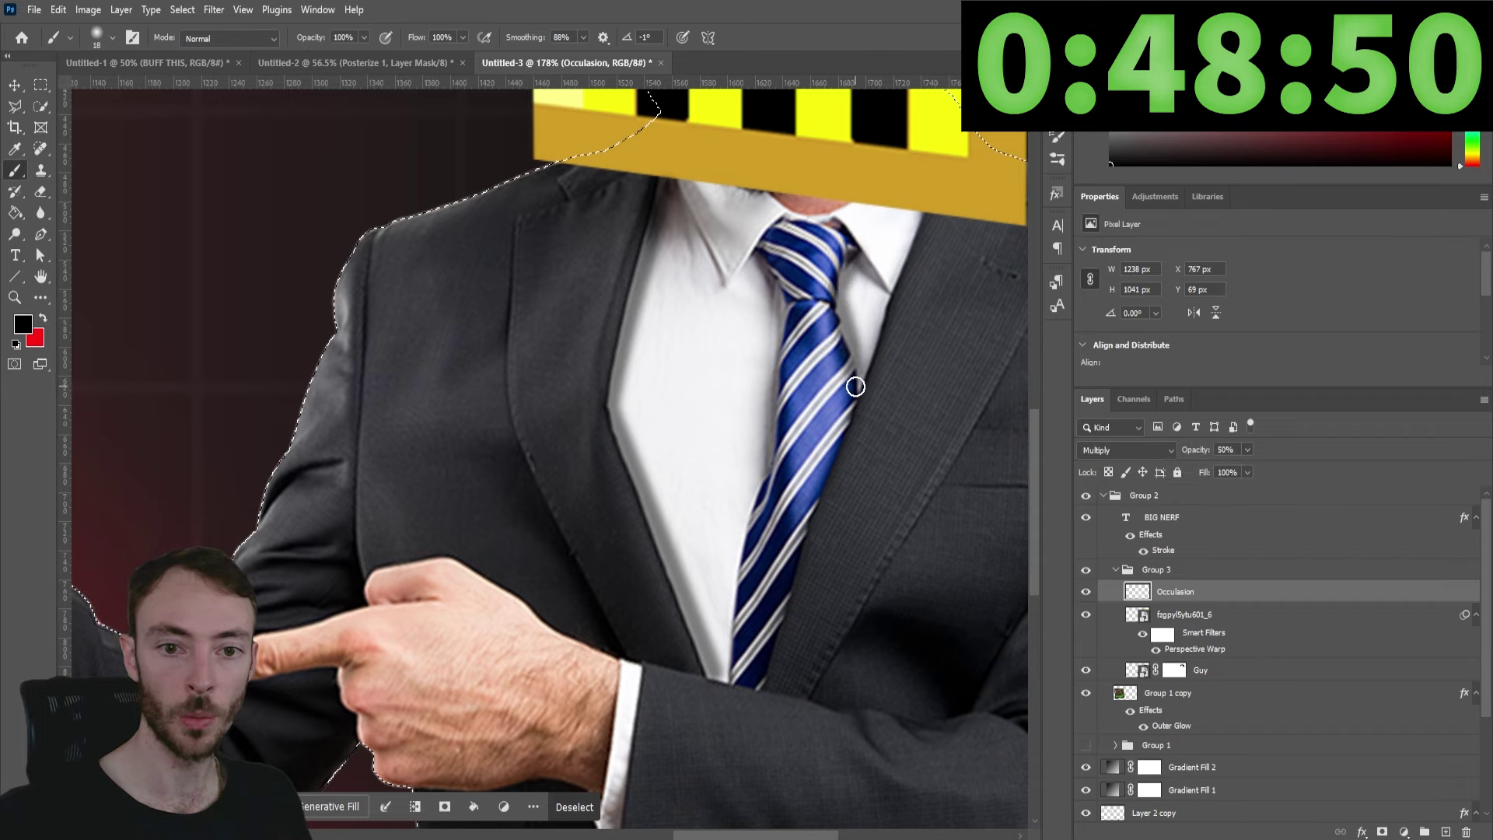
drag(762, 249, 727, 287)
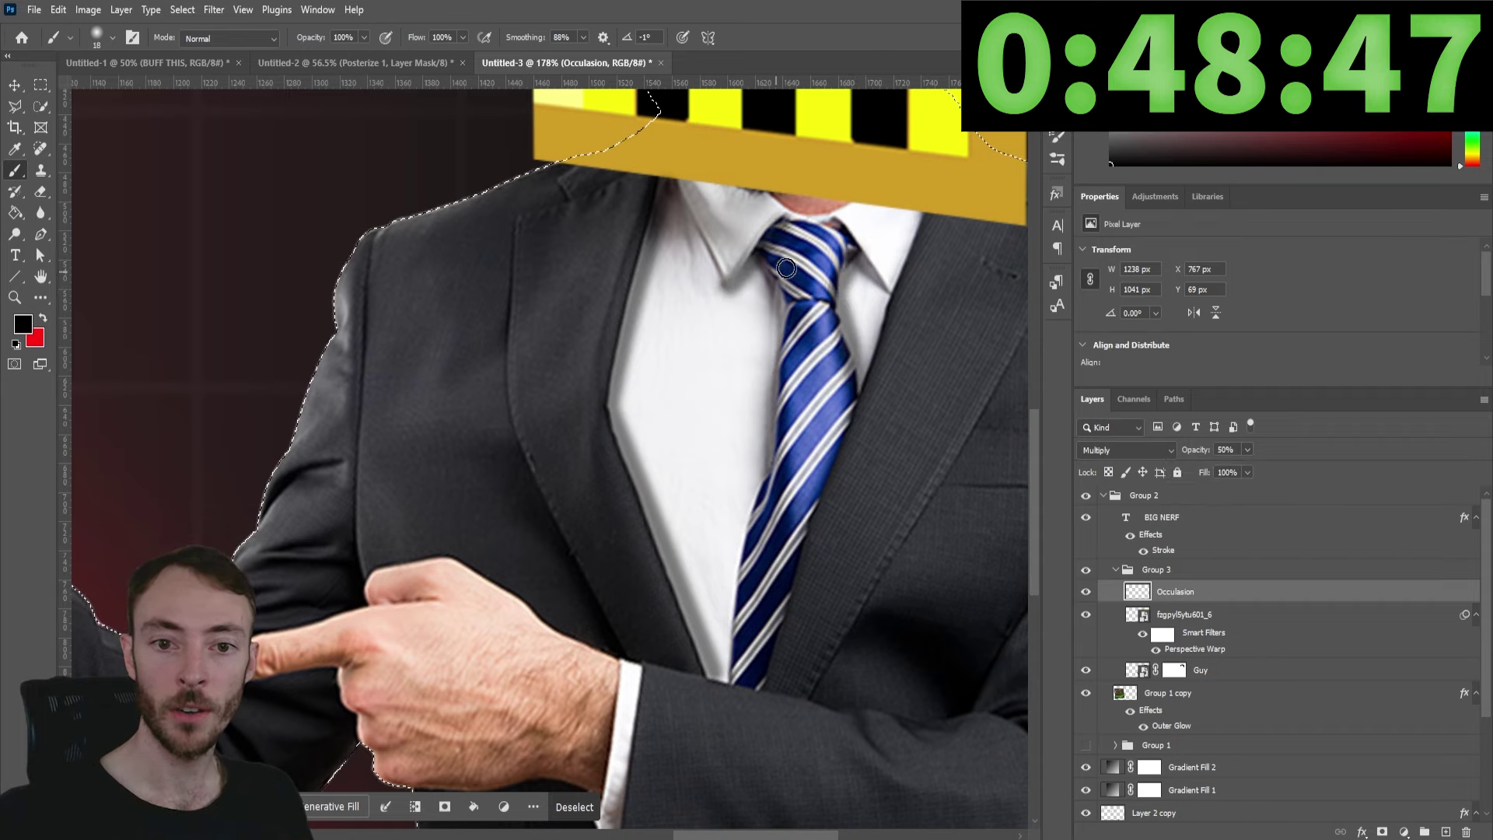
scroll(689, 226, down, 3)
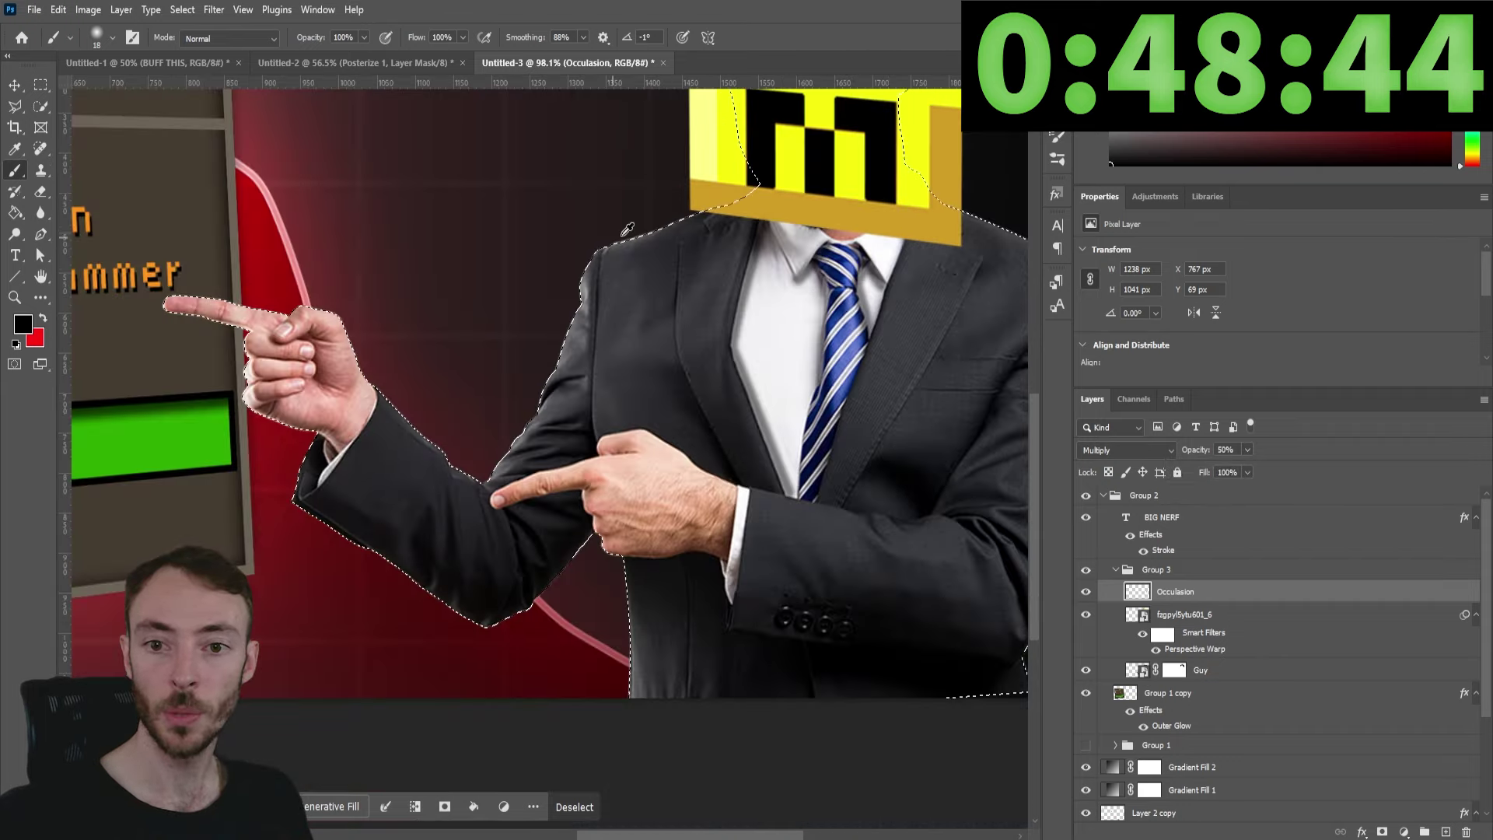
scroll(689, 226, up, 3)
scroll(1010, 304, down, 2)
scroll(1010, 304, up, 1)
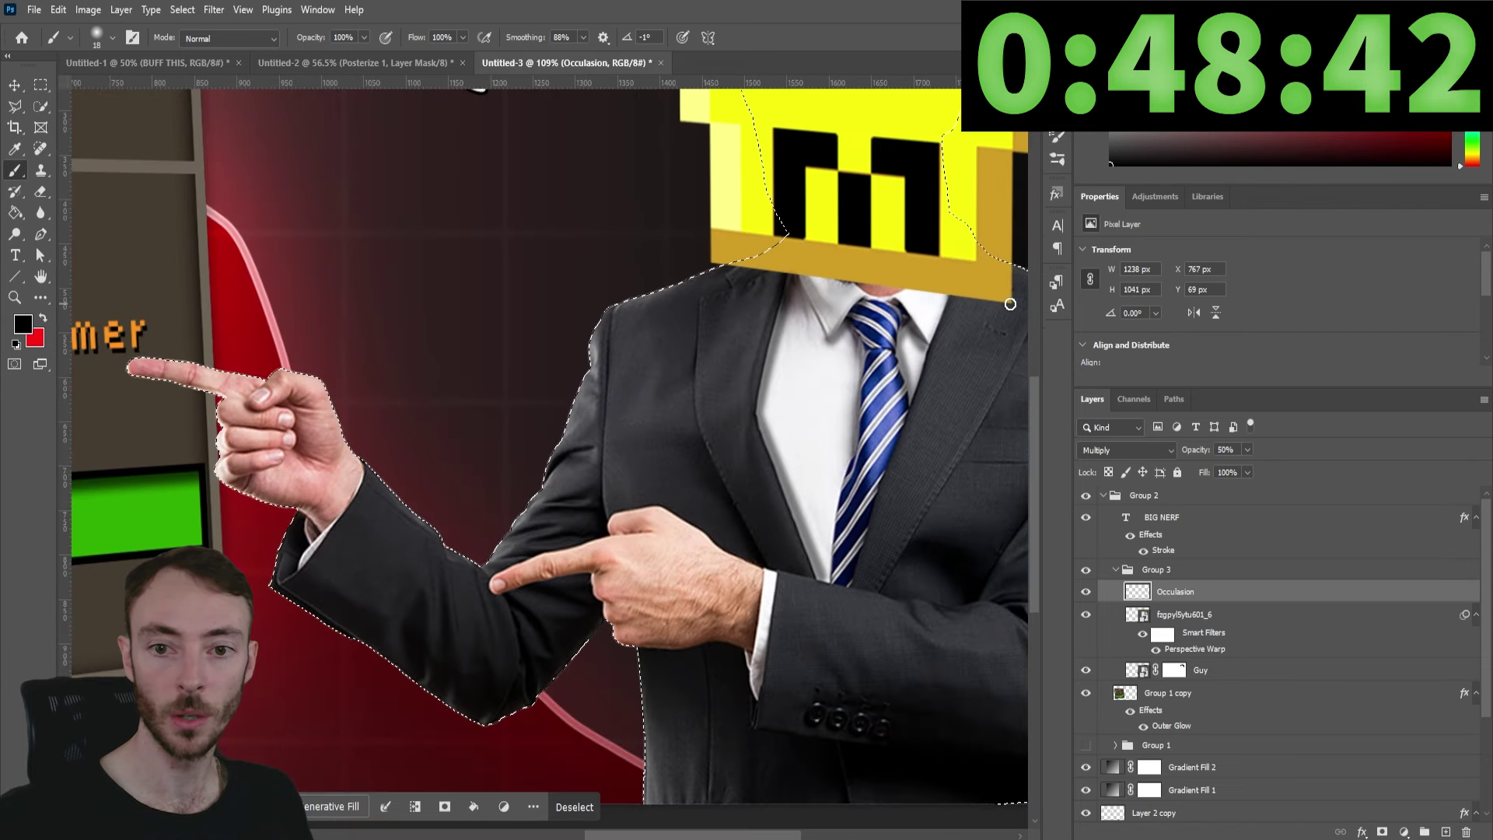
drag(722, 273, 1003, 305)
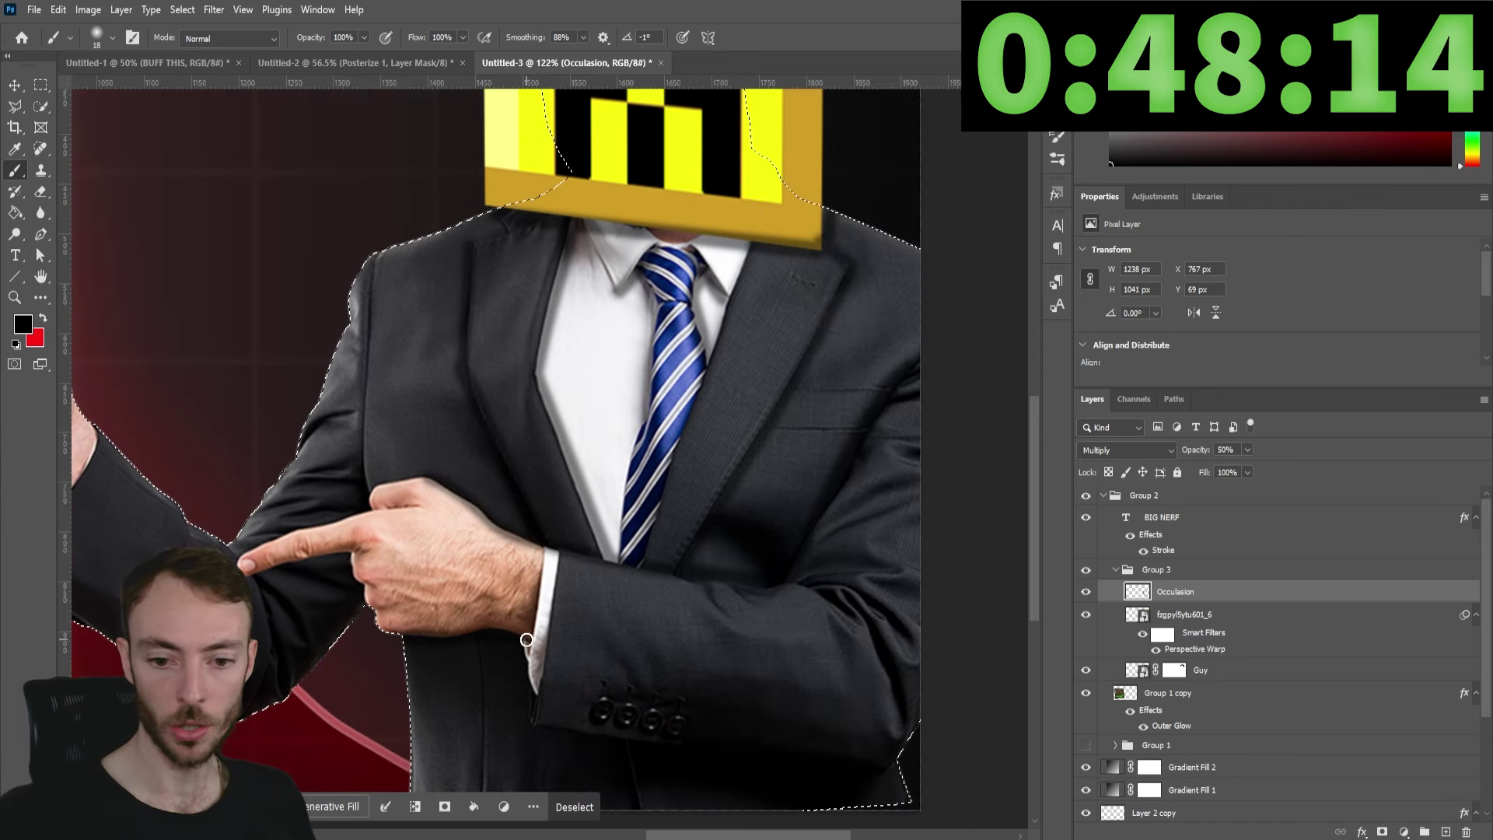
drag(526, 639, 531, 715)
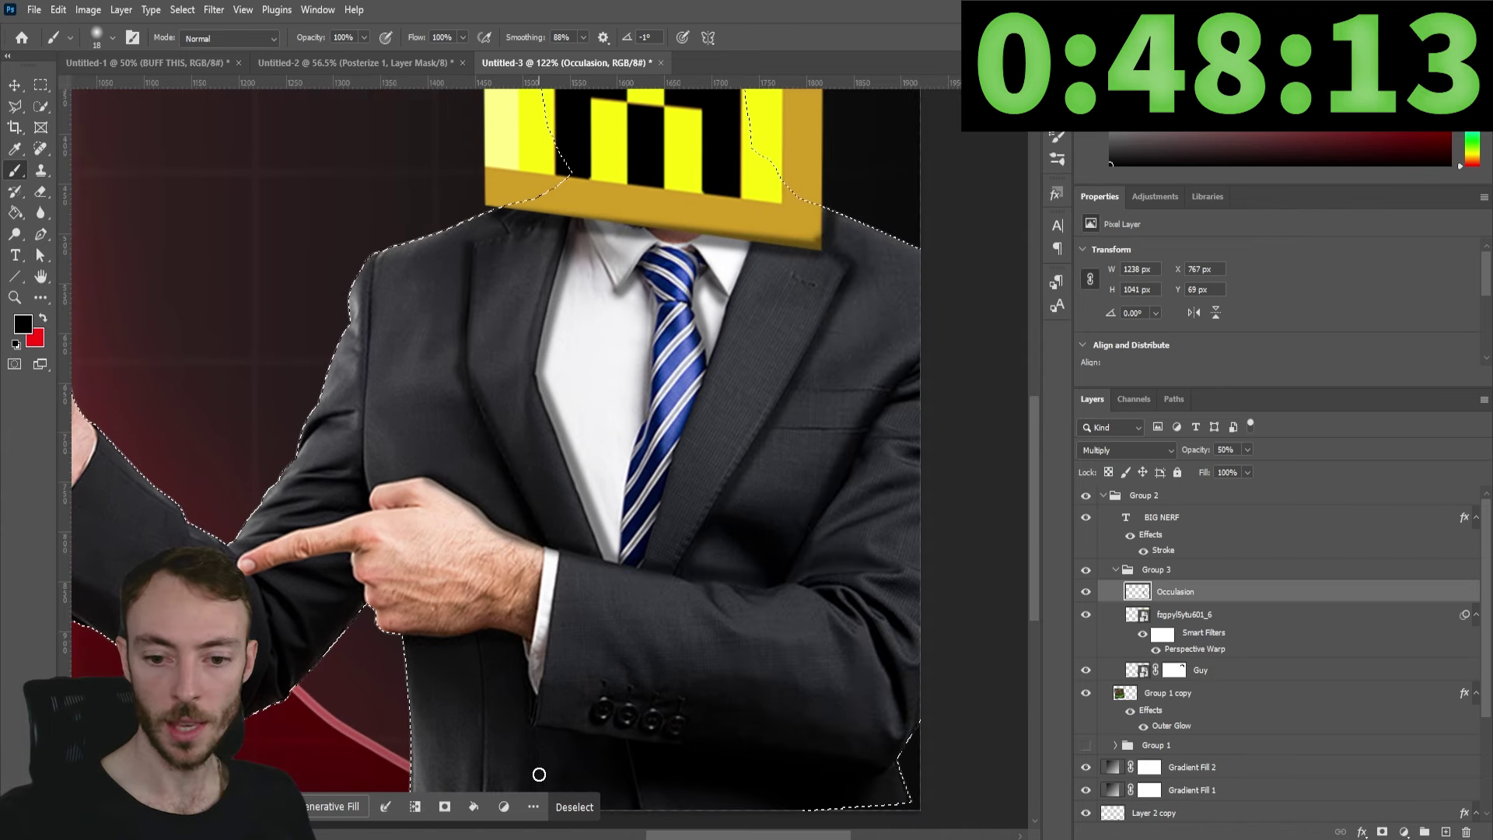
key(ctrl+0)
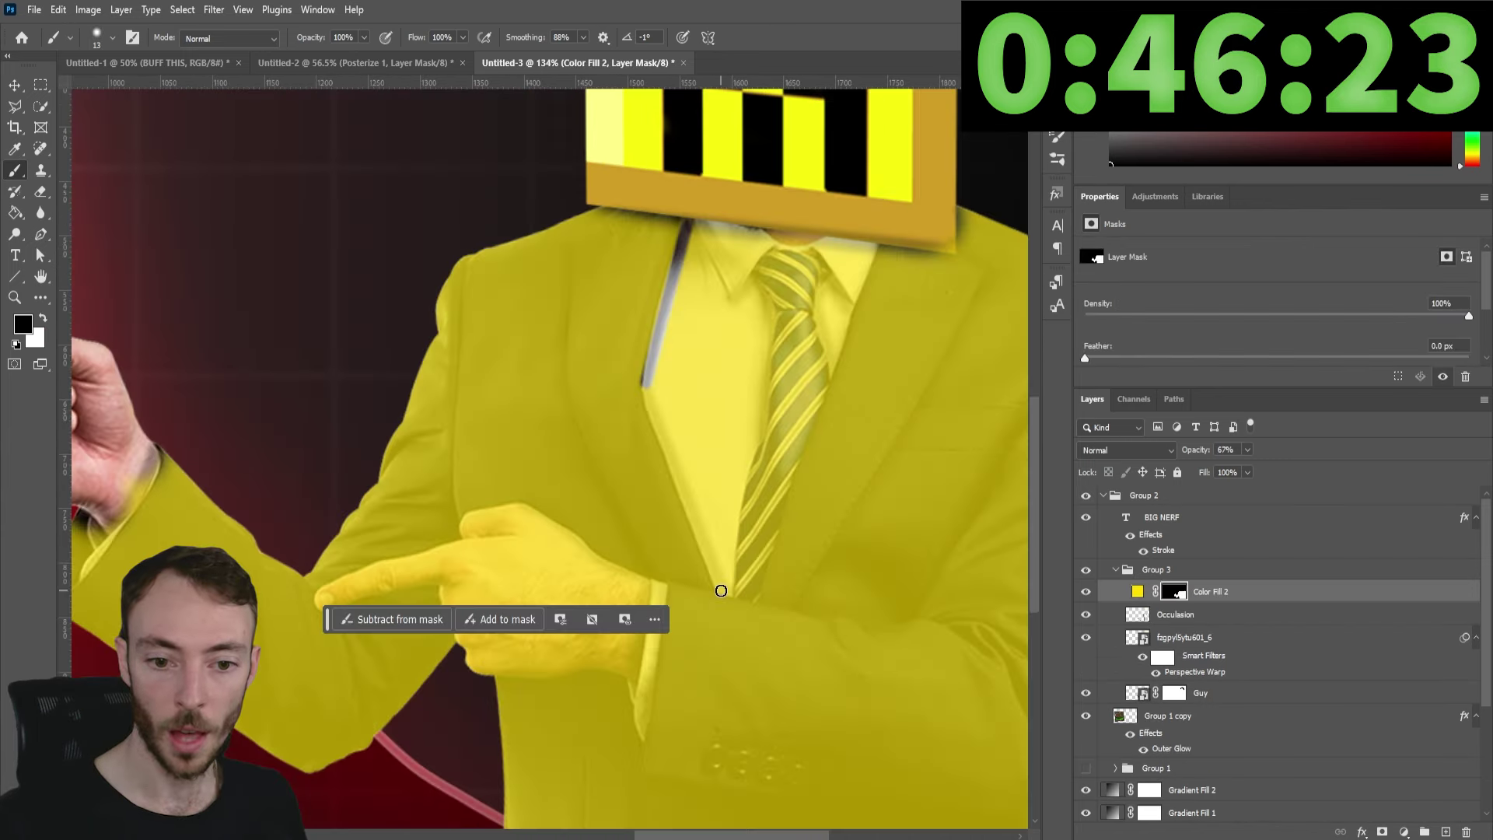
Reveal more skin at the pointing hand's wrist and erase overlay shading to lighten the cuff.
shift+click(723, 592)
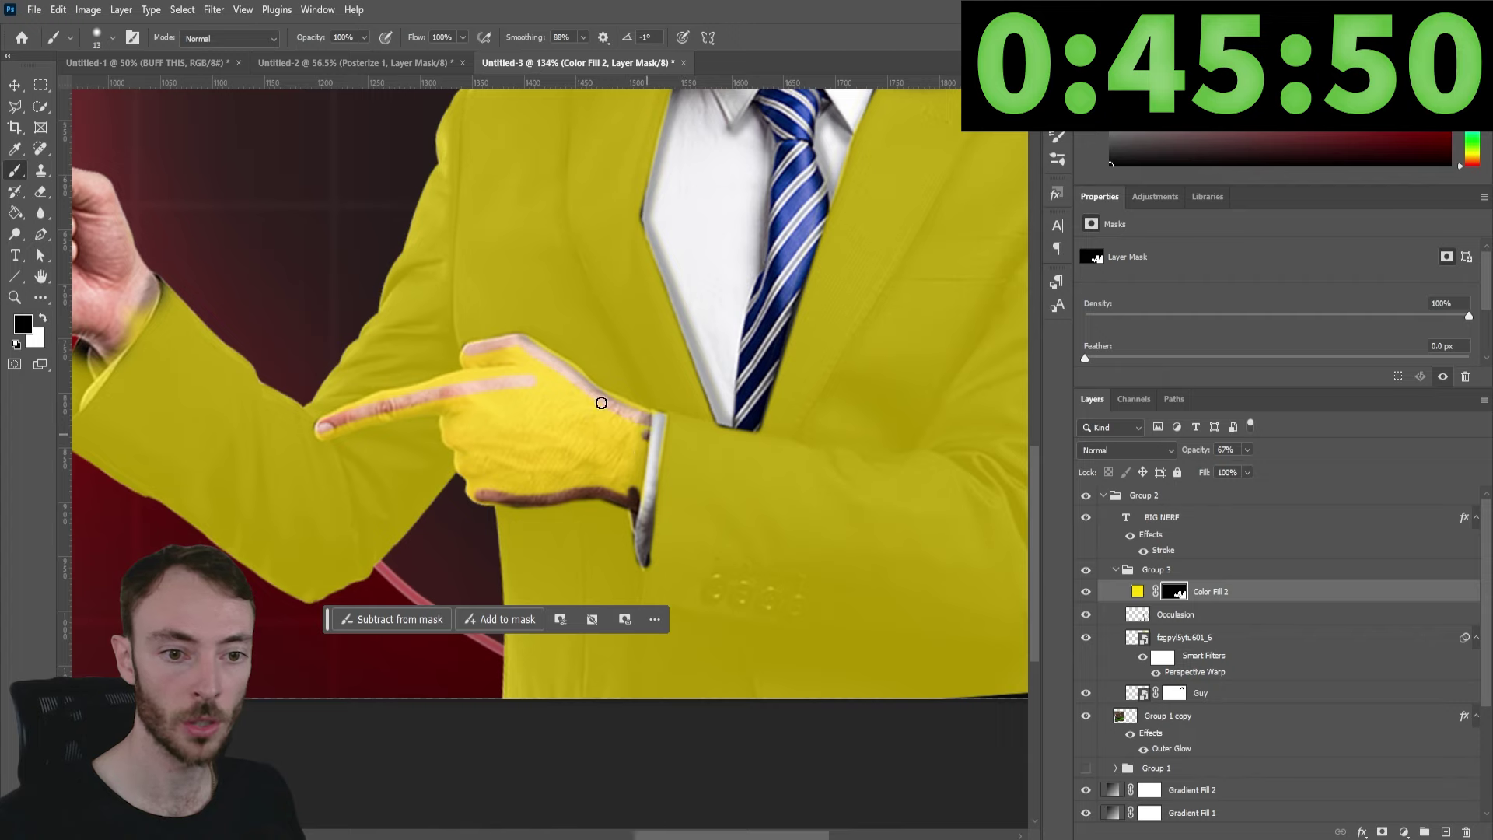
drag(622, 422, 643, 432)
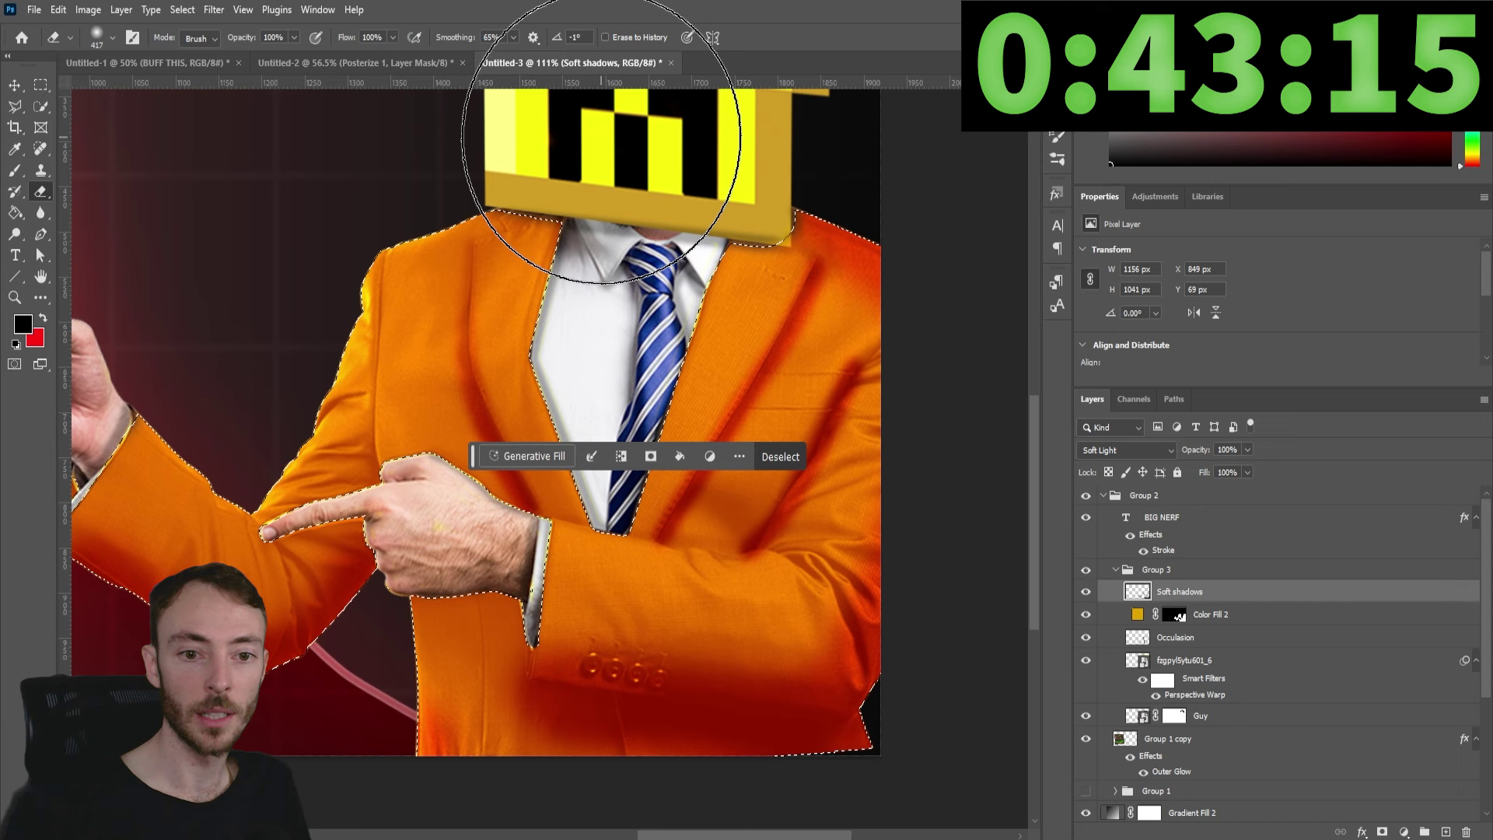
scroll(544, 256, down, 3)
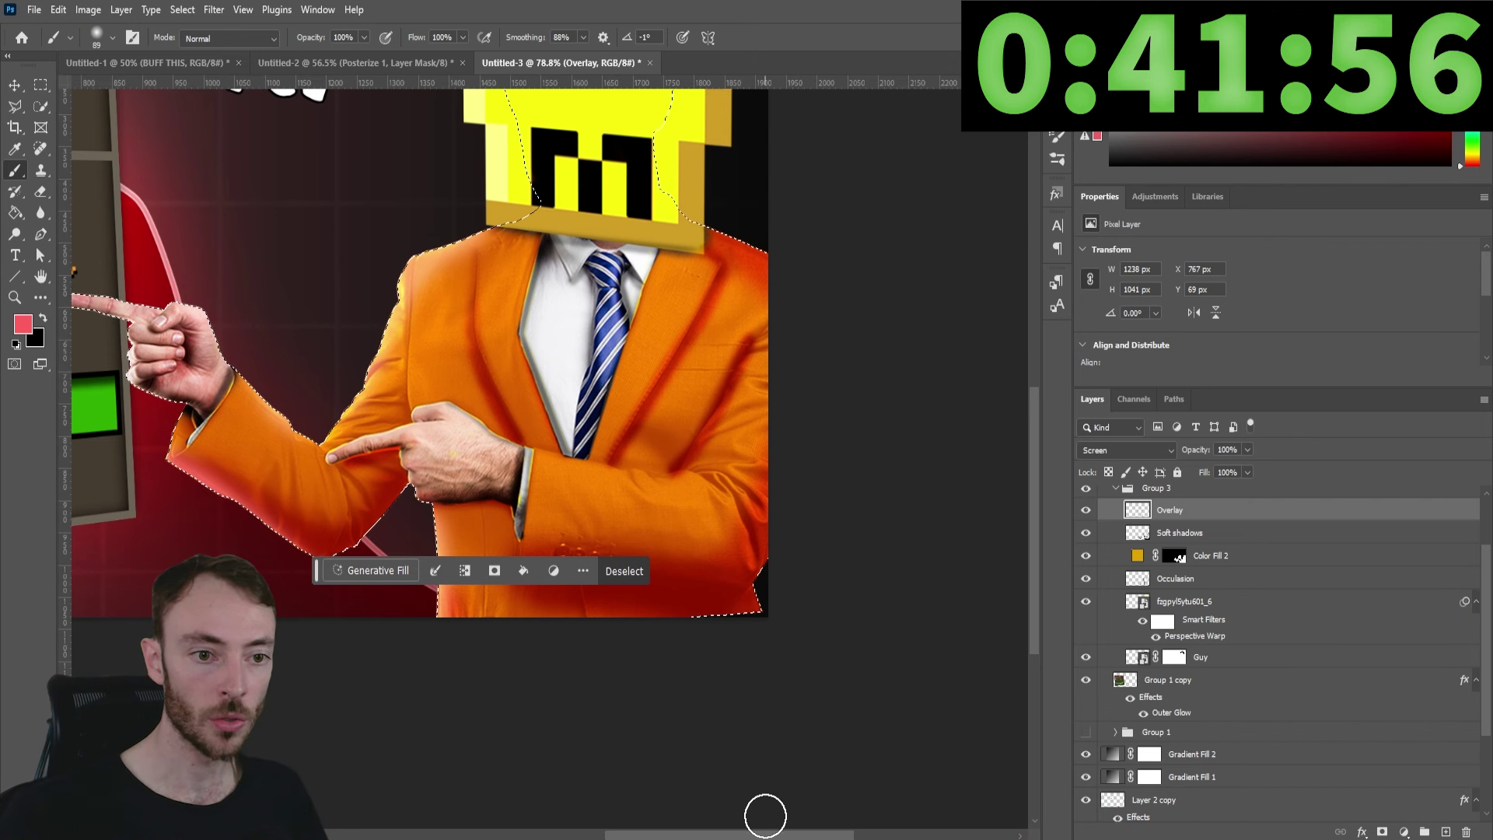
scroll(765, 816, left, 5)
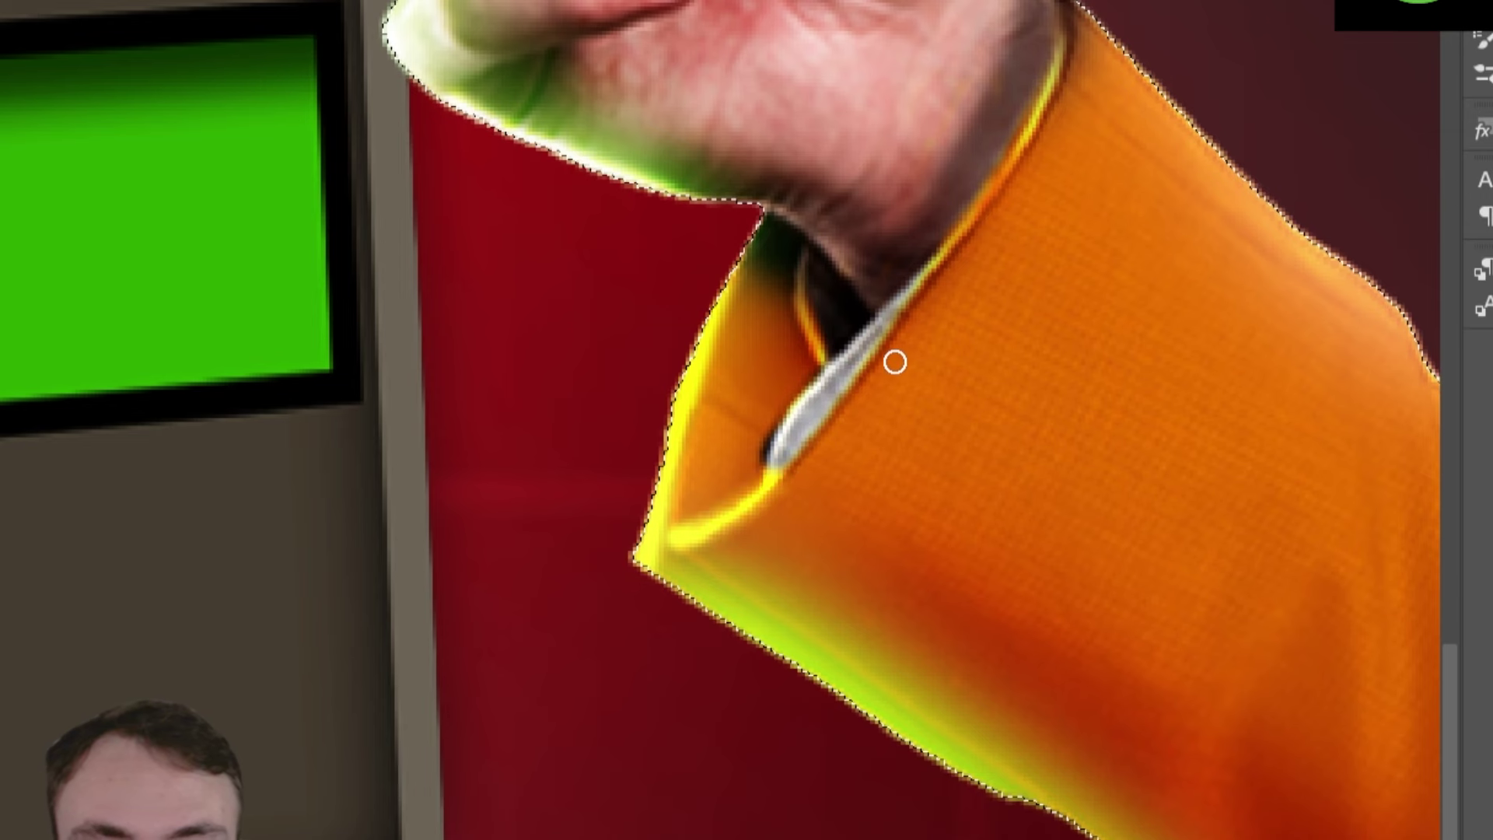
drag(894, 361, 977, 247)
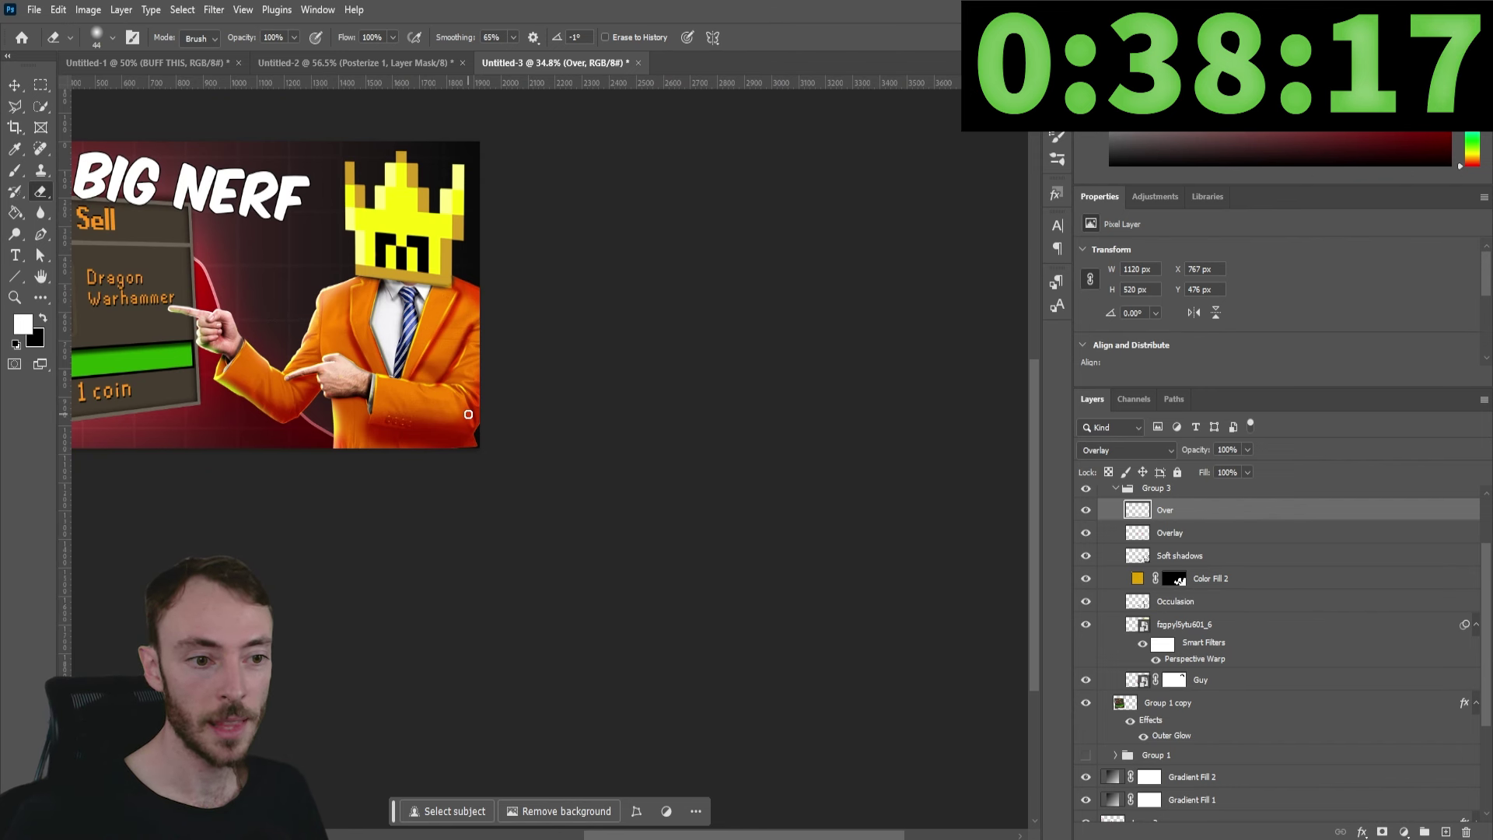
Paint both sleeve buttons black on the Color Fill 2 mask.
alt+scroll(404, 416, up, 5)
scroll(404, 431, up, 8)
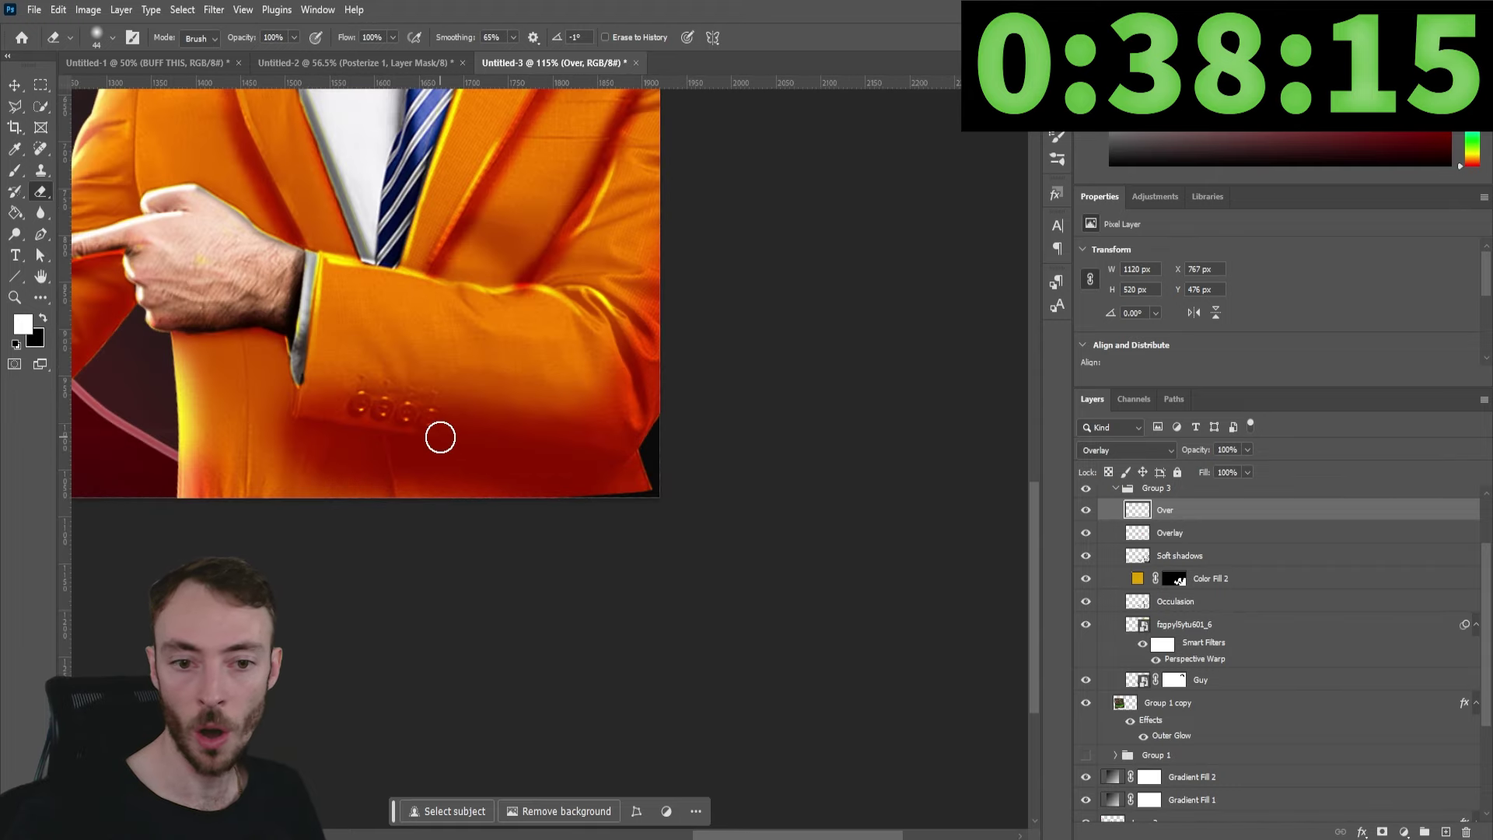
click(1174, 579)
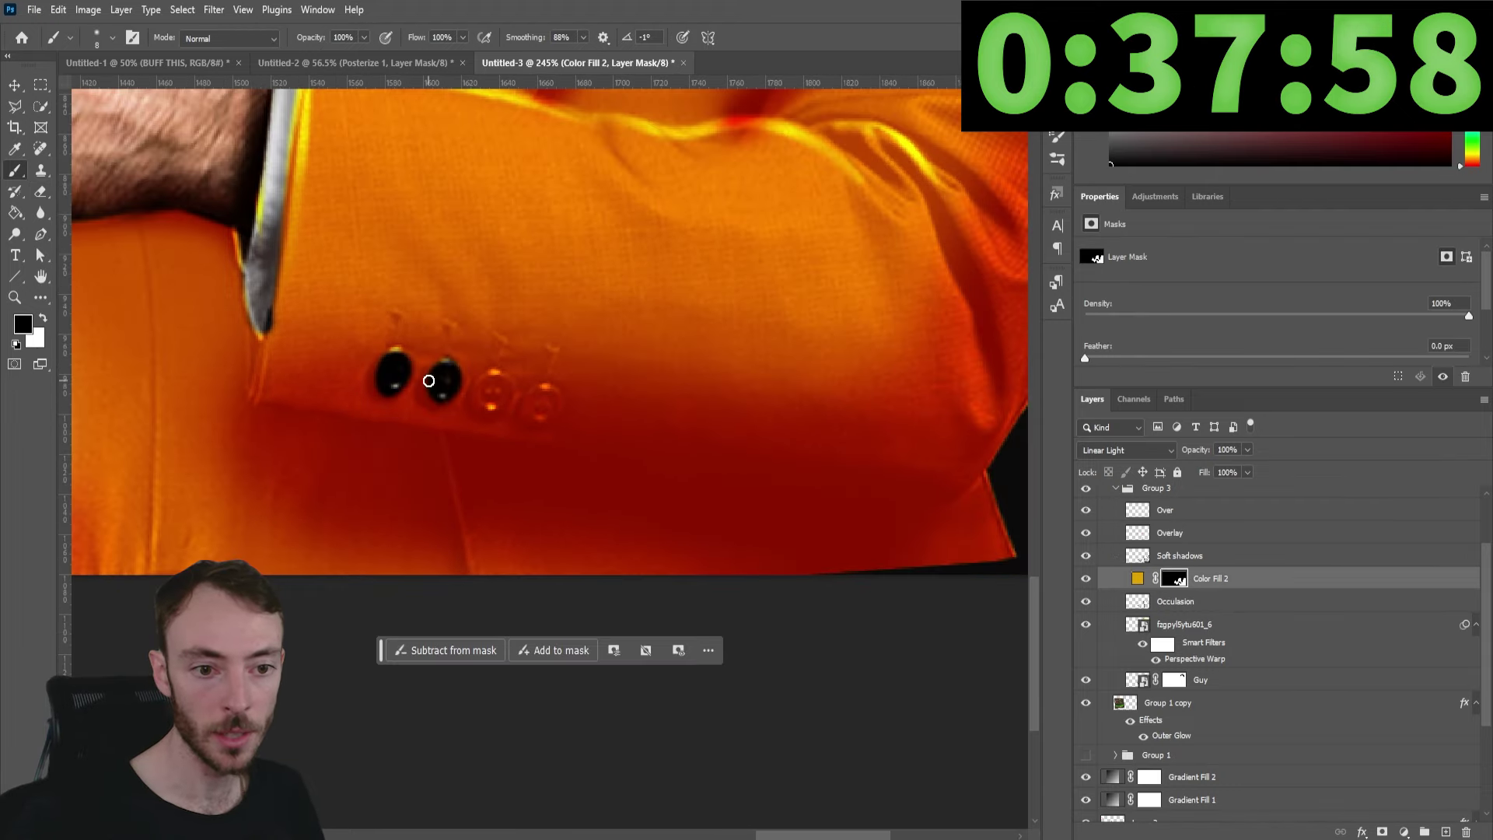
drag(429, 380, 437, 408)
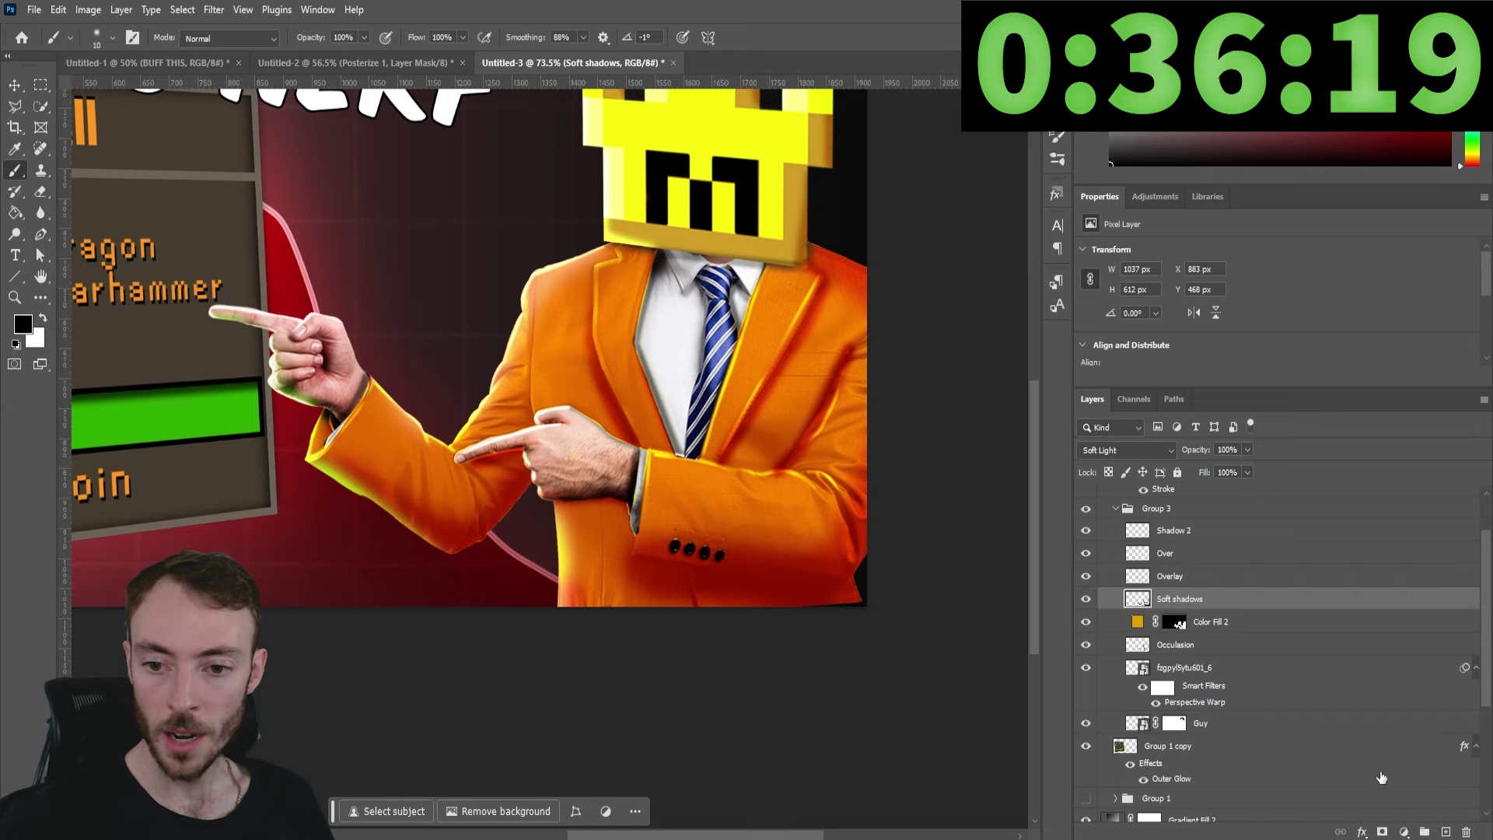
Add a new layer named 'Shadow' above Soft shadows and set the brush size and hardness.
click(1445, 831)
double_click(1170, 598)
text(Shadow)
key(Return)
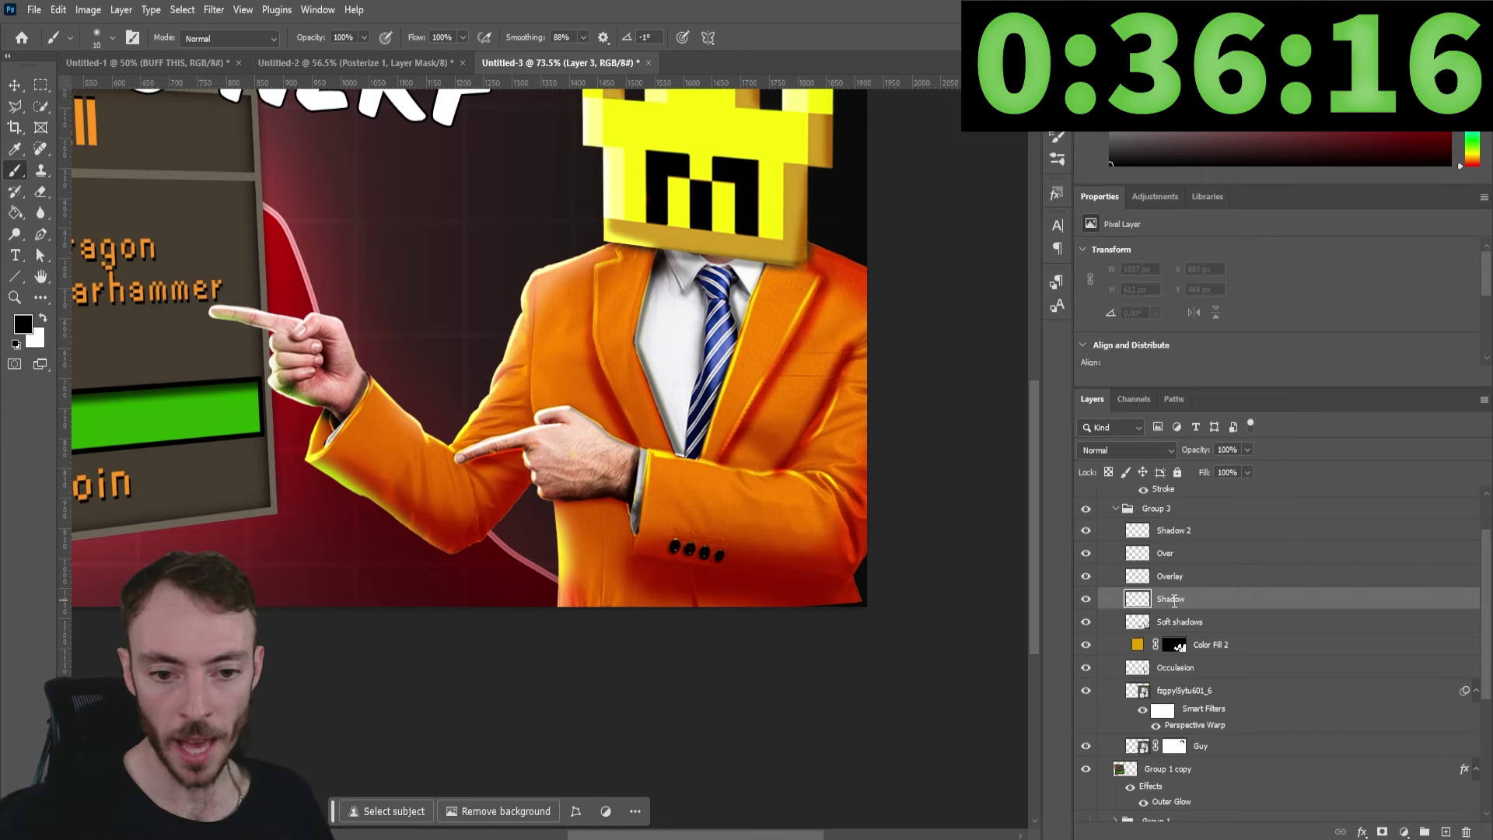
scroll(883, 622, up, 3)
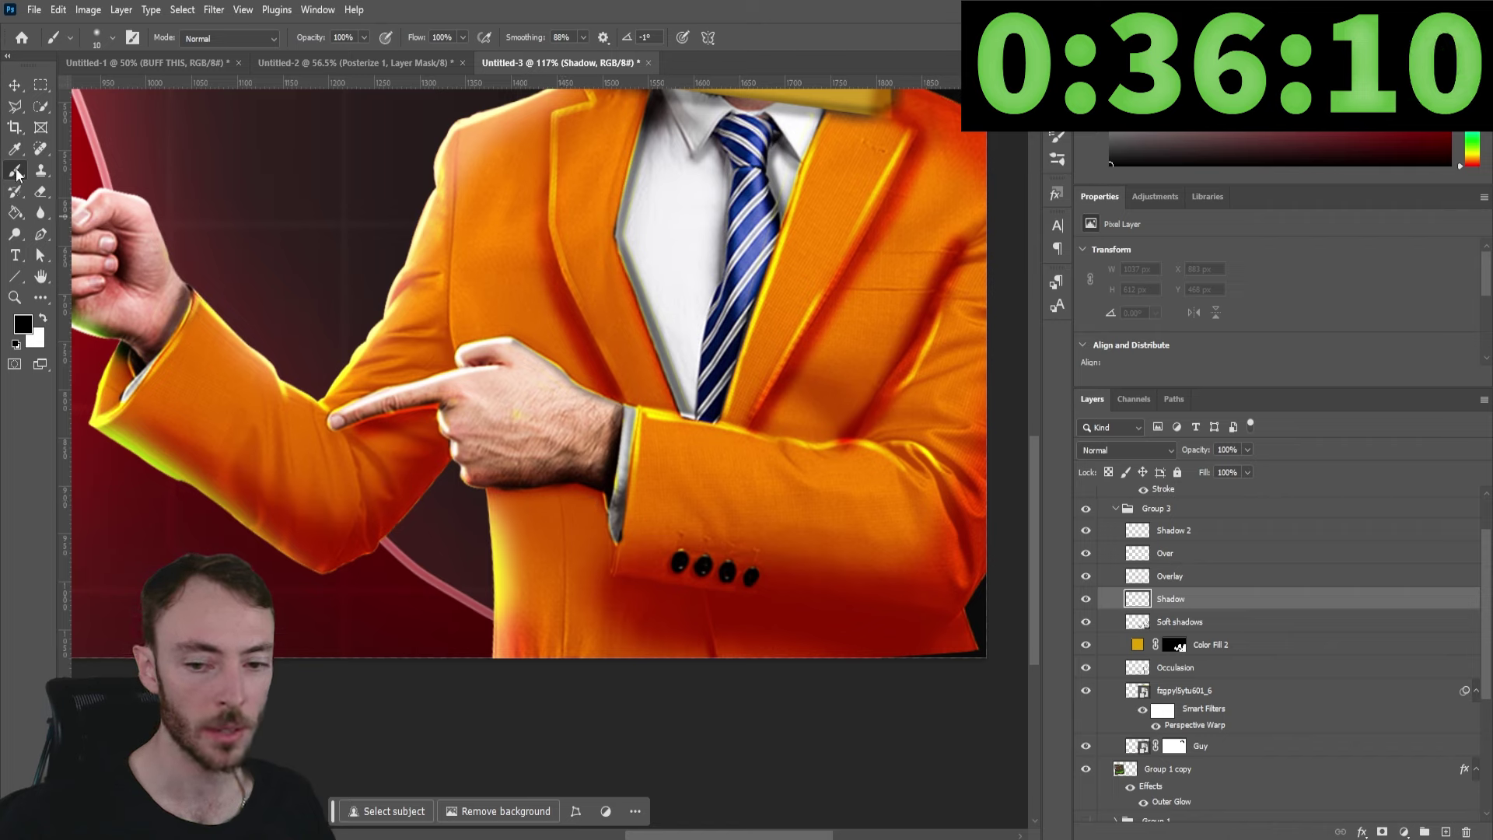
click(112, 37)
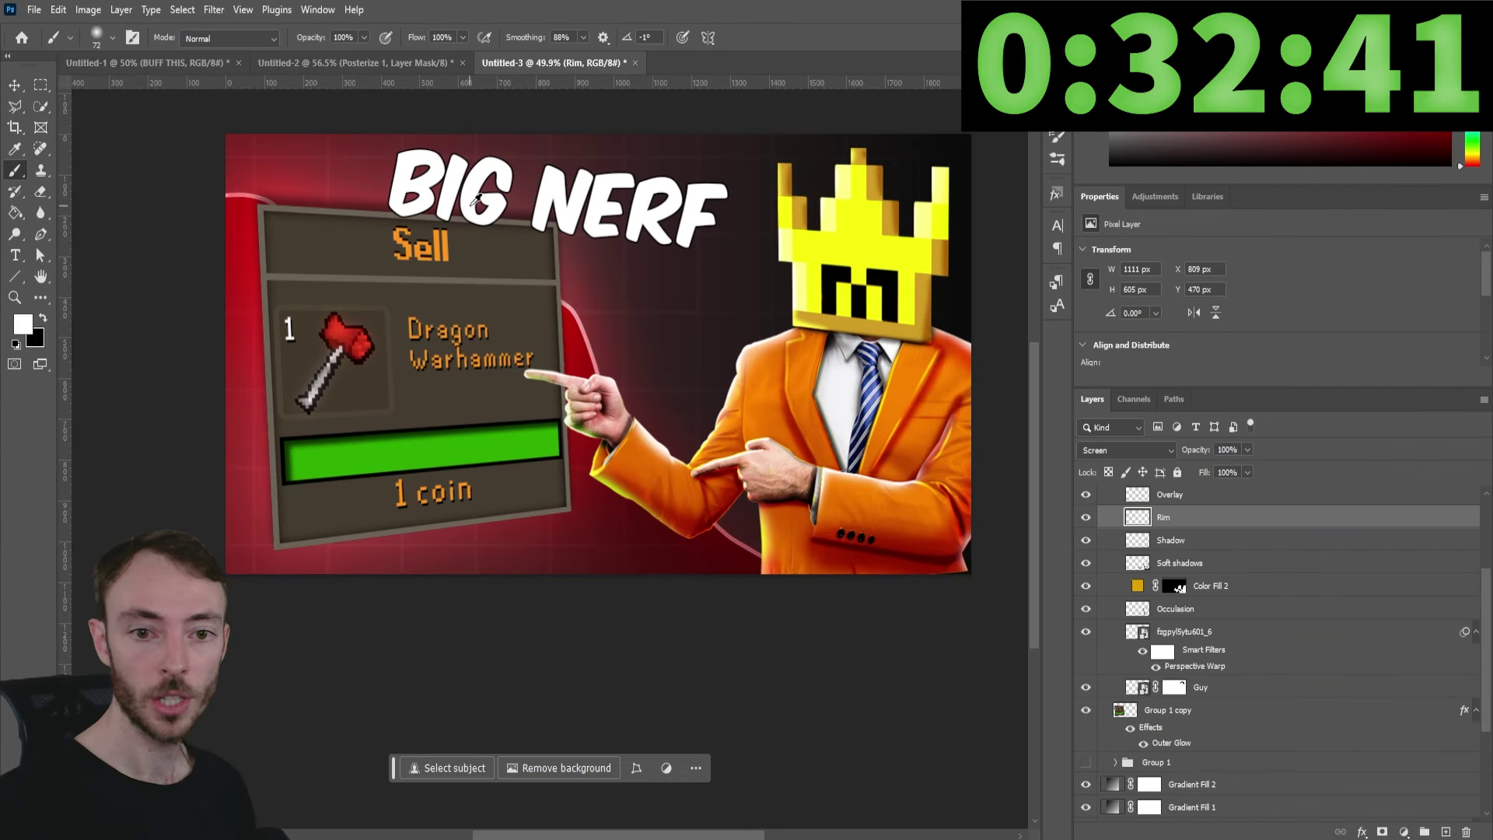
scroll(478, 199, up, 3)
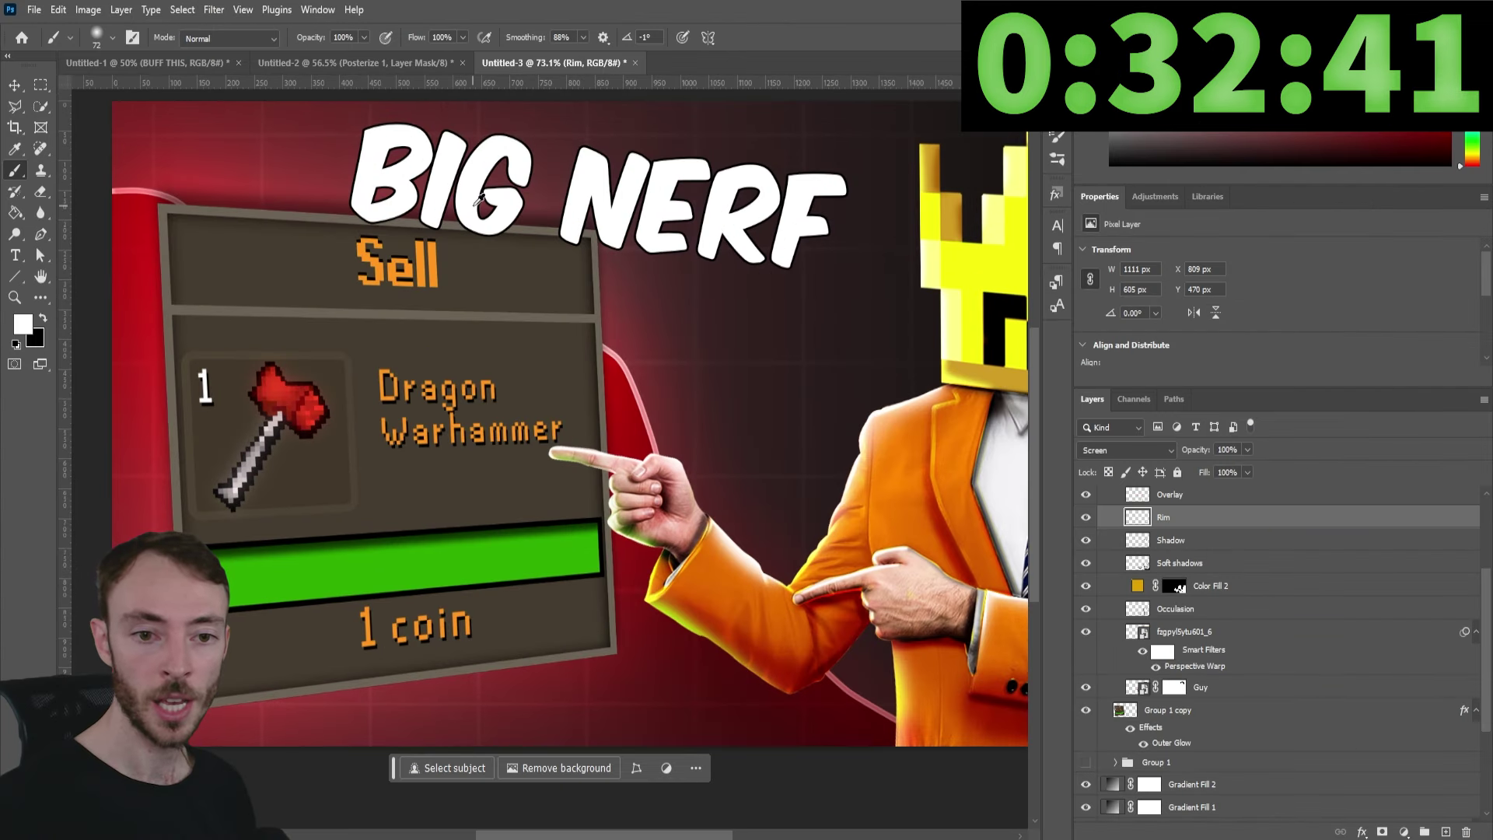
scroll(541, 212, down, 3)
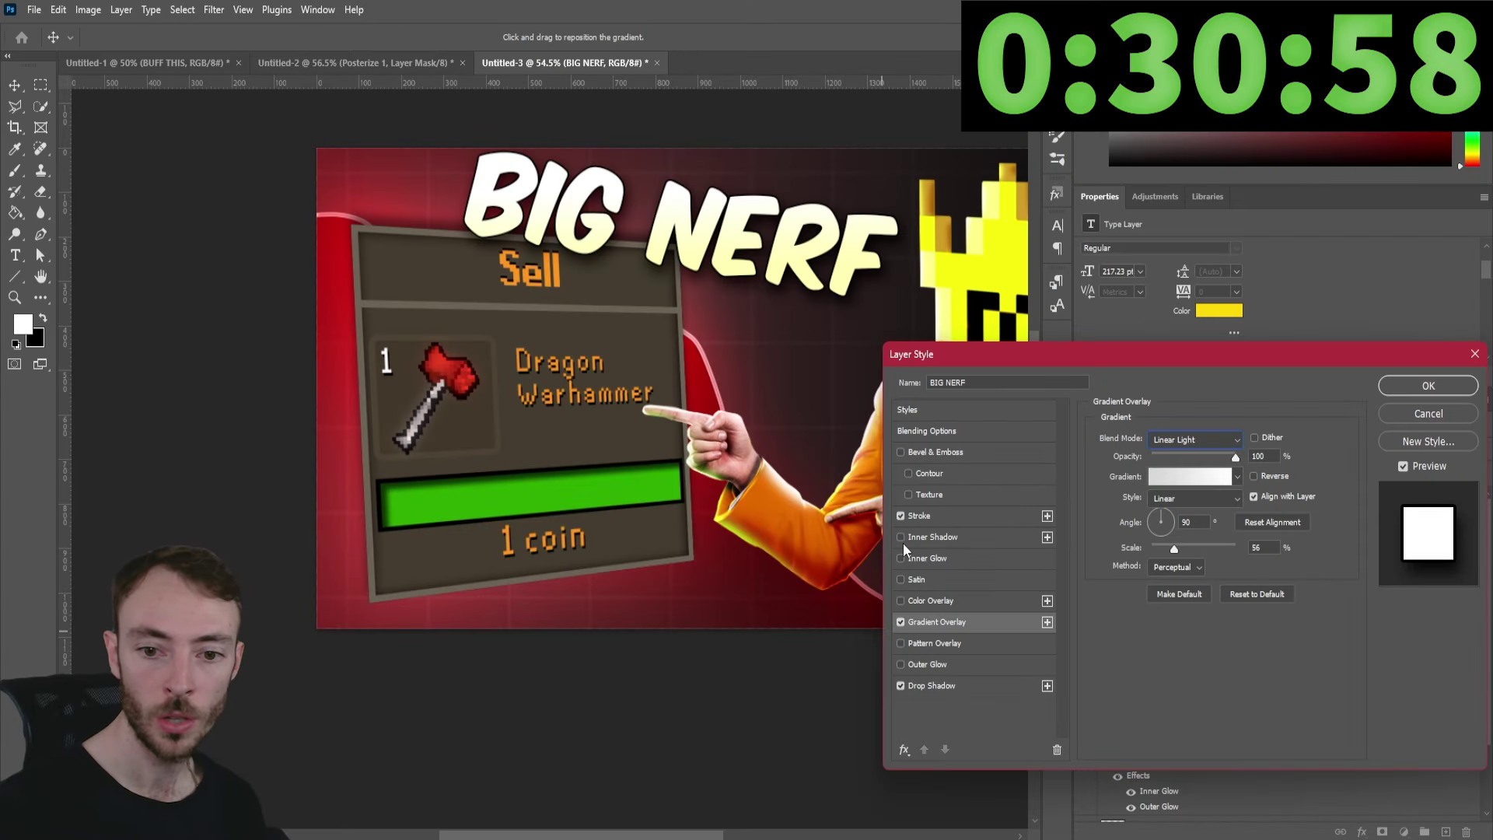
Enable Inner Shadow on BIG NERF and drag the image's Camera Raw Shadows to -99.
click(901, 541)
click(972, 536)
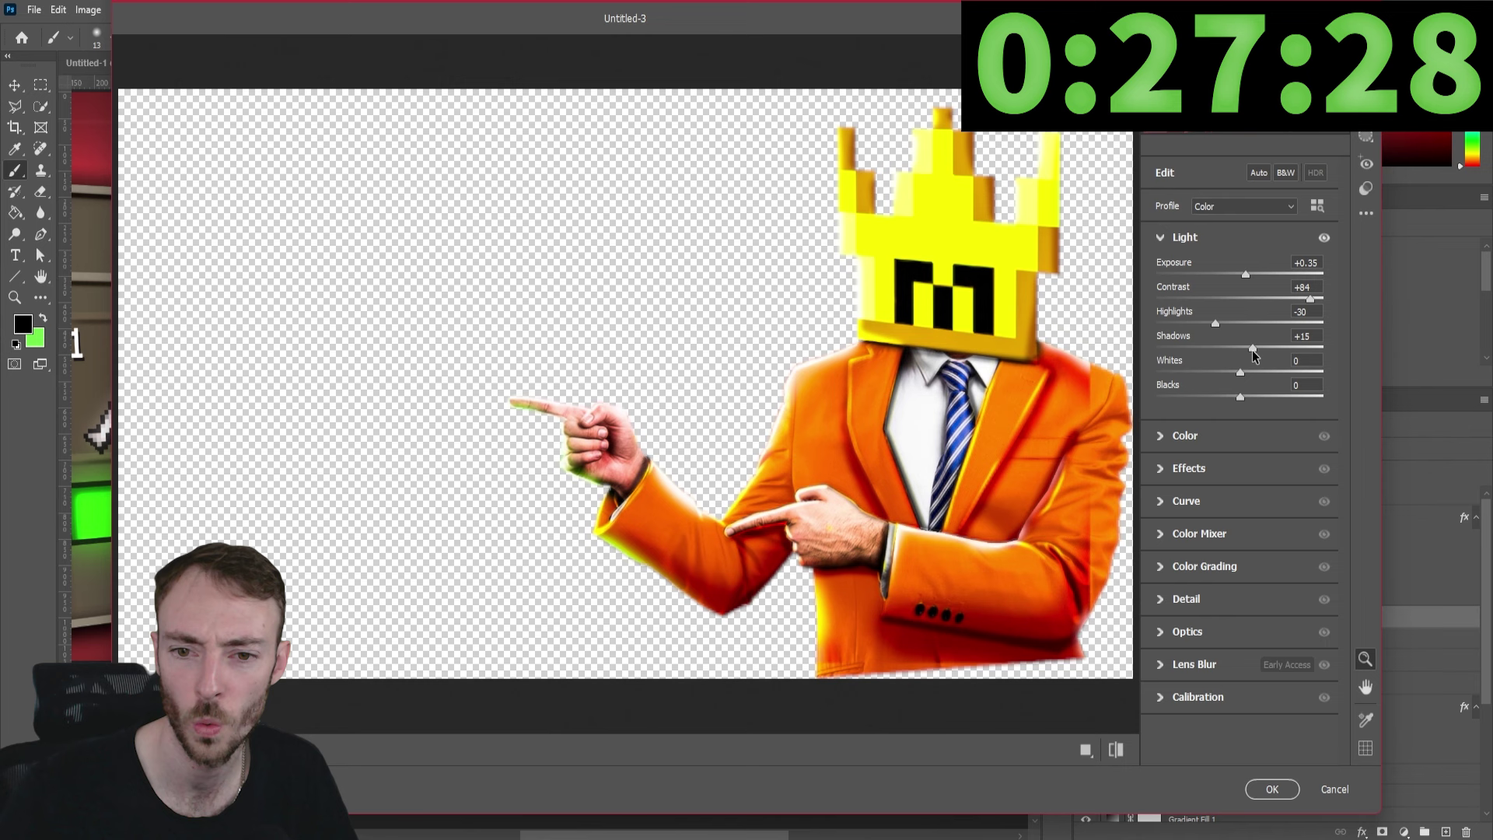
drag(1252, 350, 1157, 352)
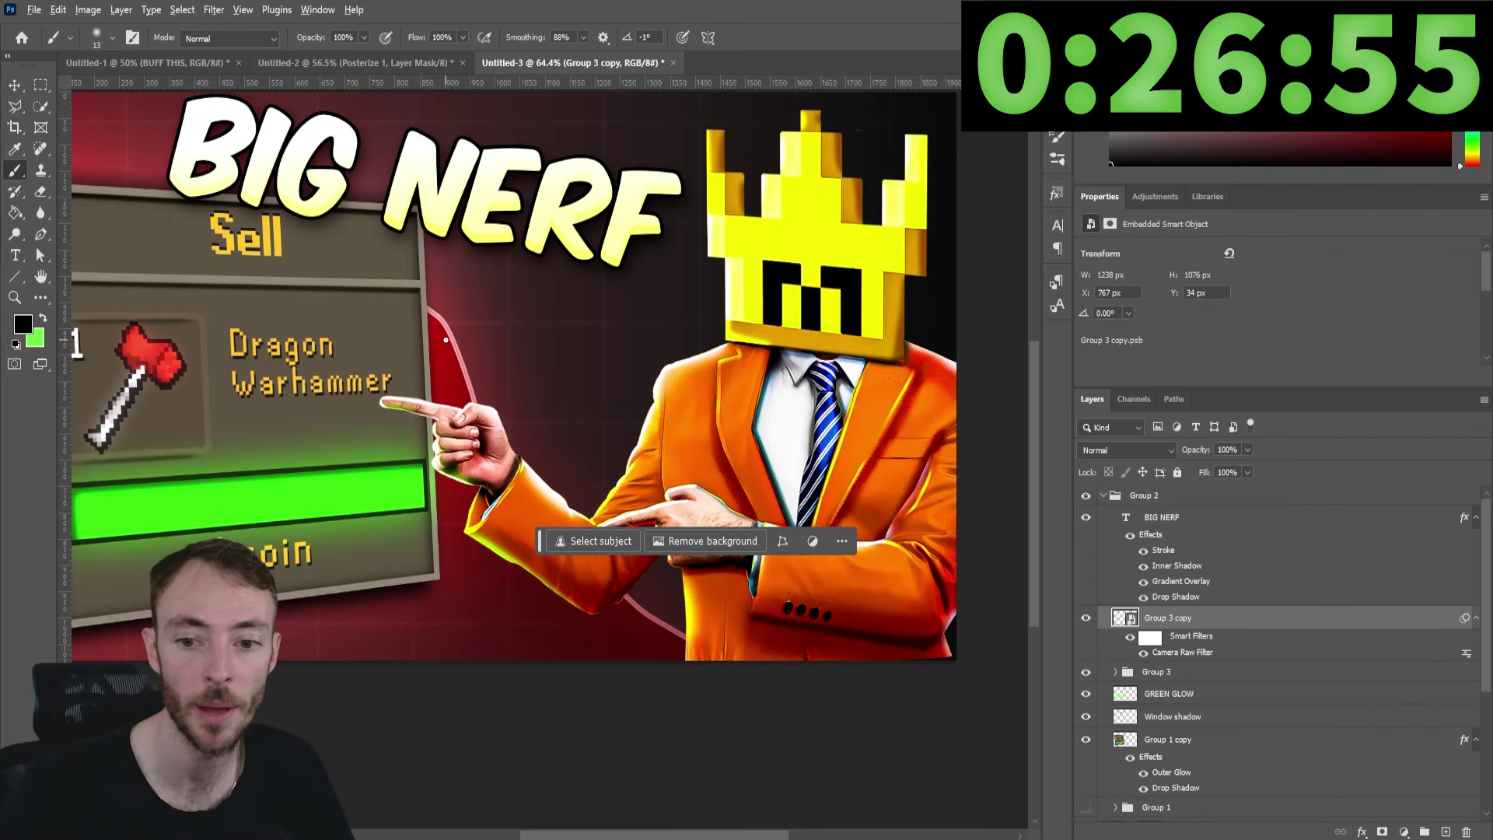
Set the Focus vignette layer's blend mode to Darken.
scroll(446, 339, down, 2)
scroll(446, 340, left, 2)
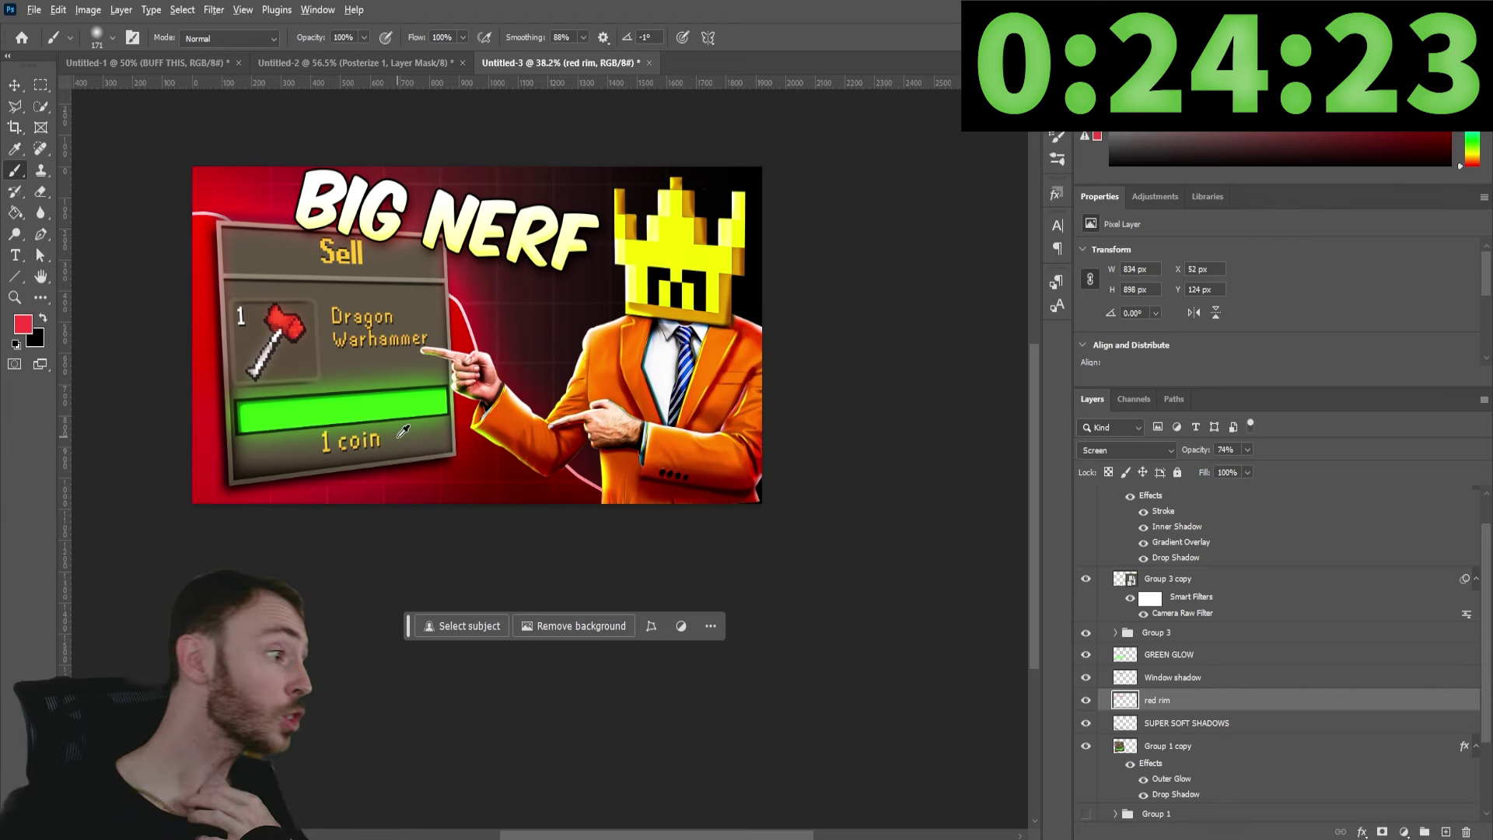
scroll(403, 431, up, 1)
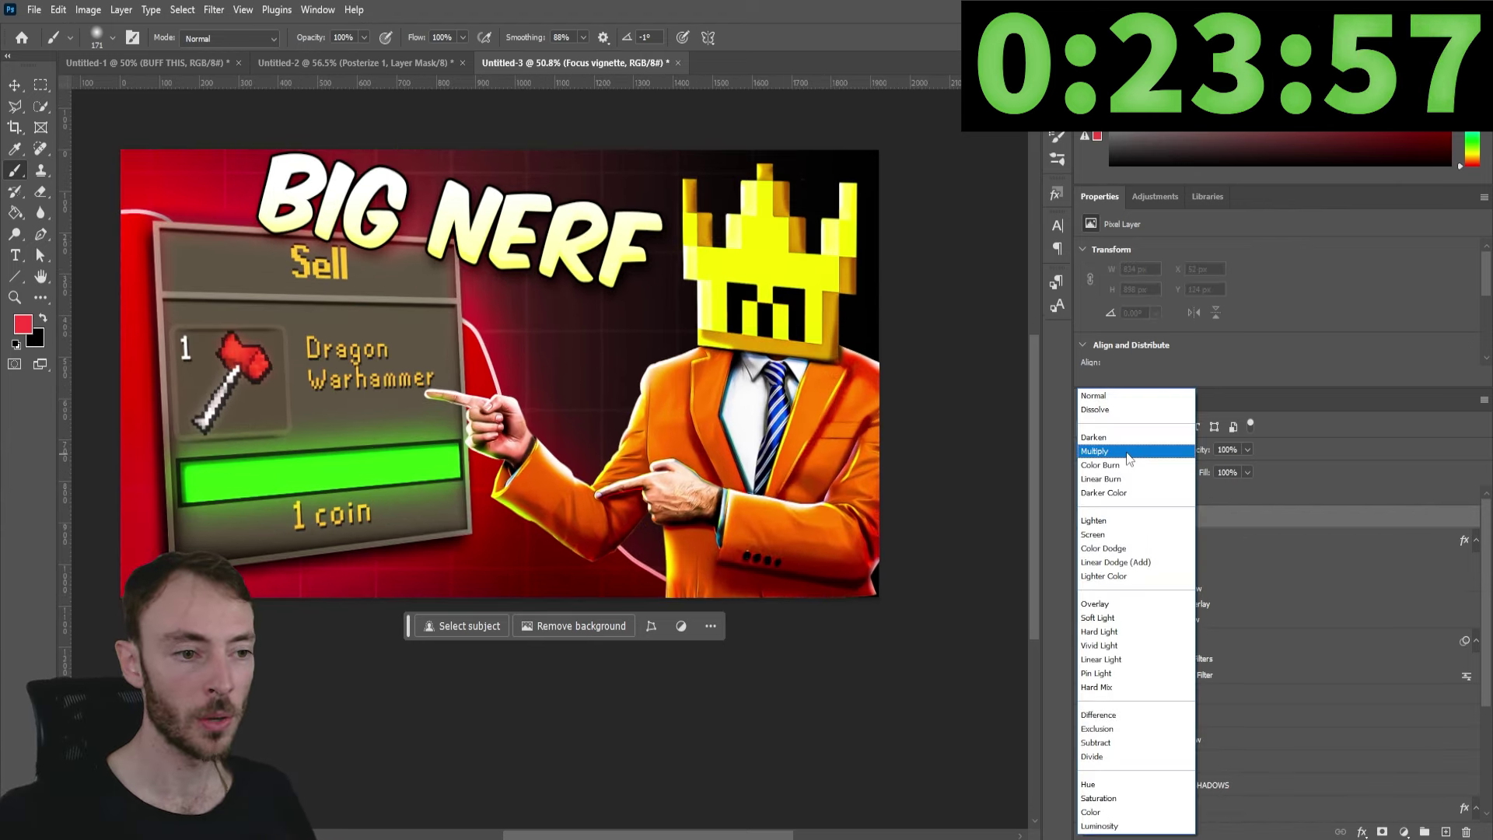
click(1125, 437)
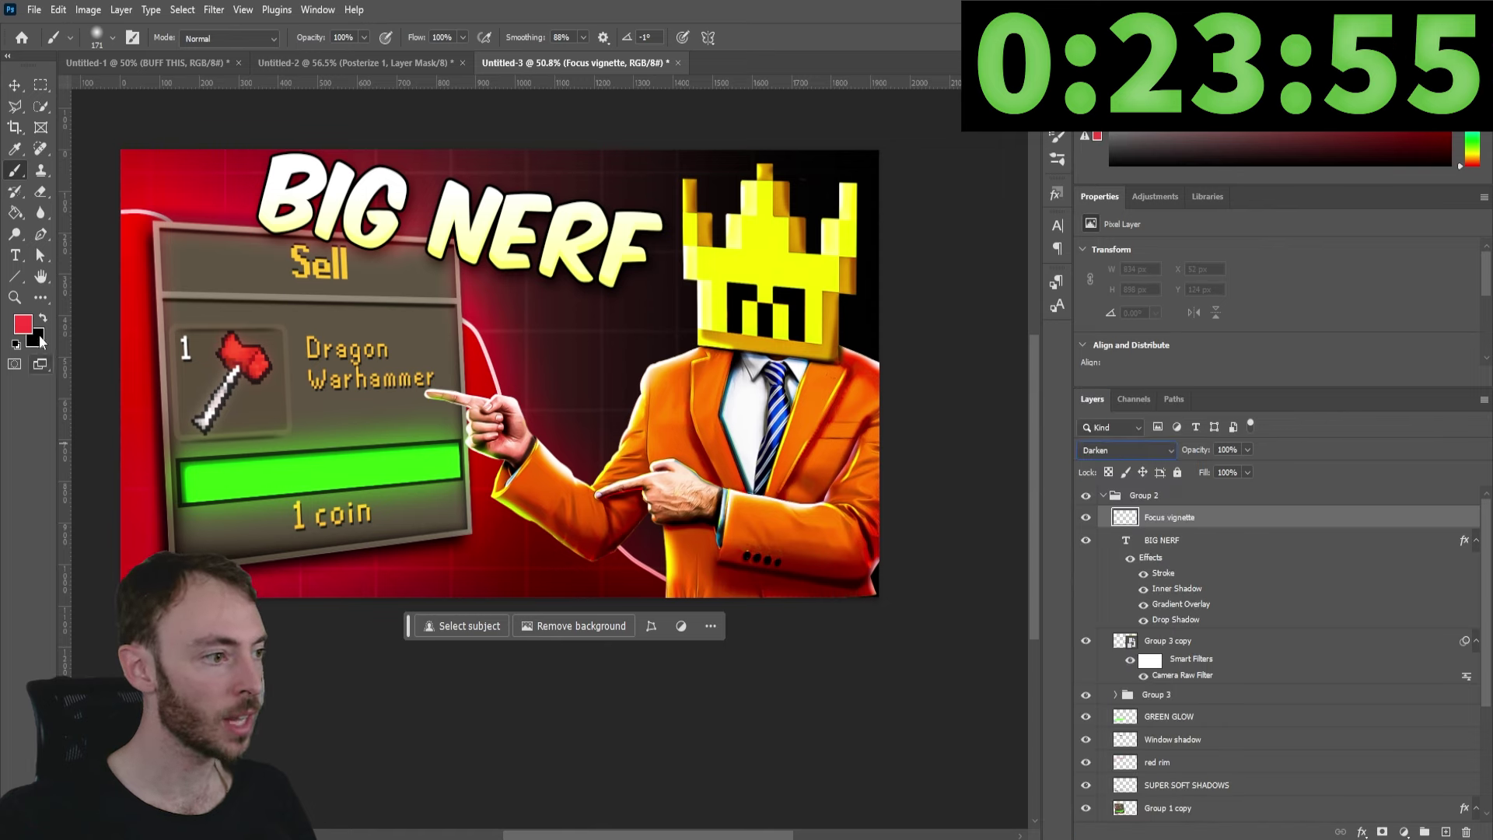
Enlarge the brush to 432 px, hide the Focus vignette to compare, and select Group 2.
key(i)
key(b)
click(110, 40)
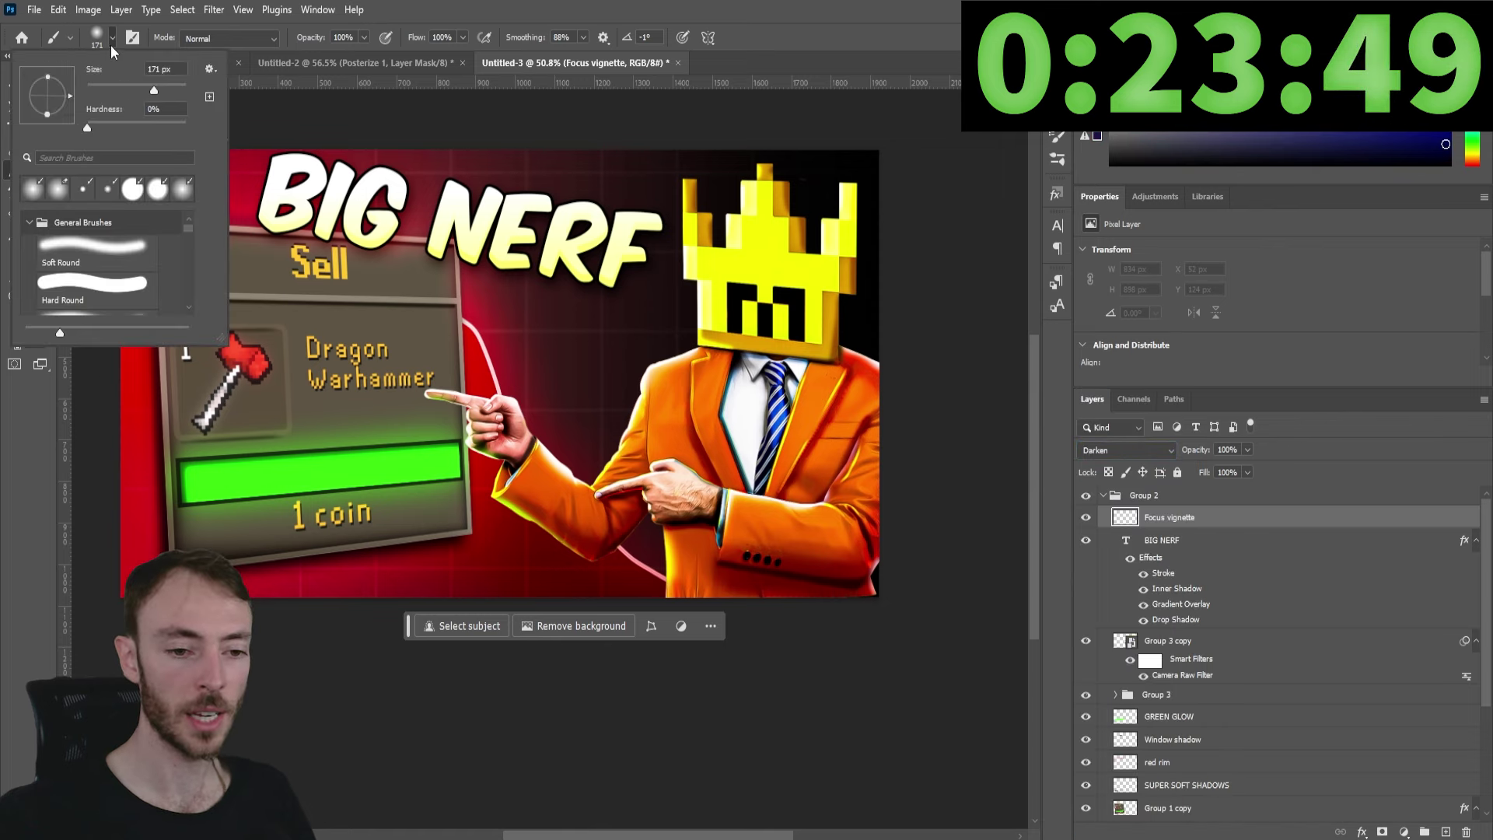
drag(173, 91, 174, 92)
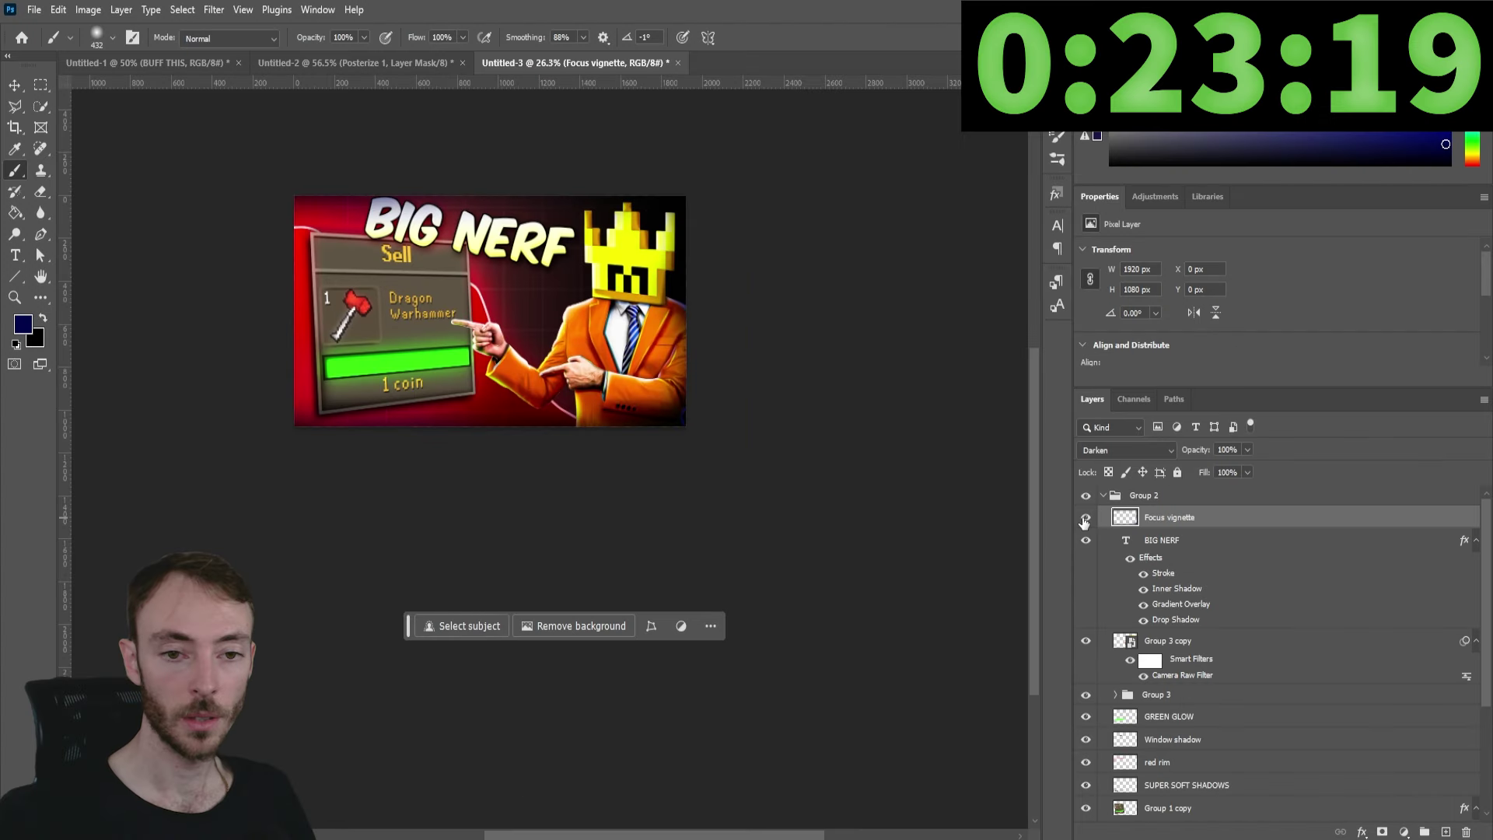
click(1085, 518)
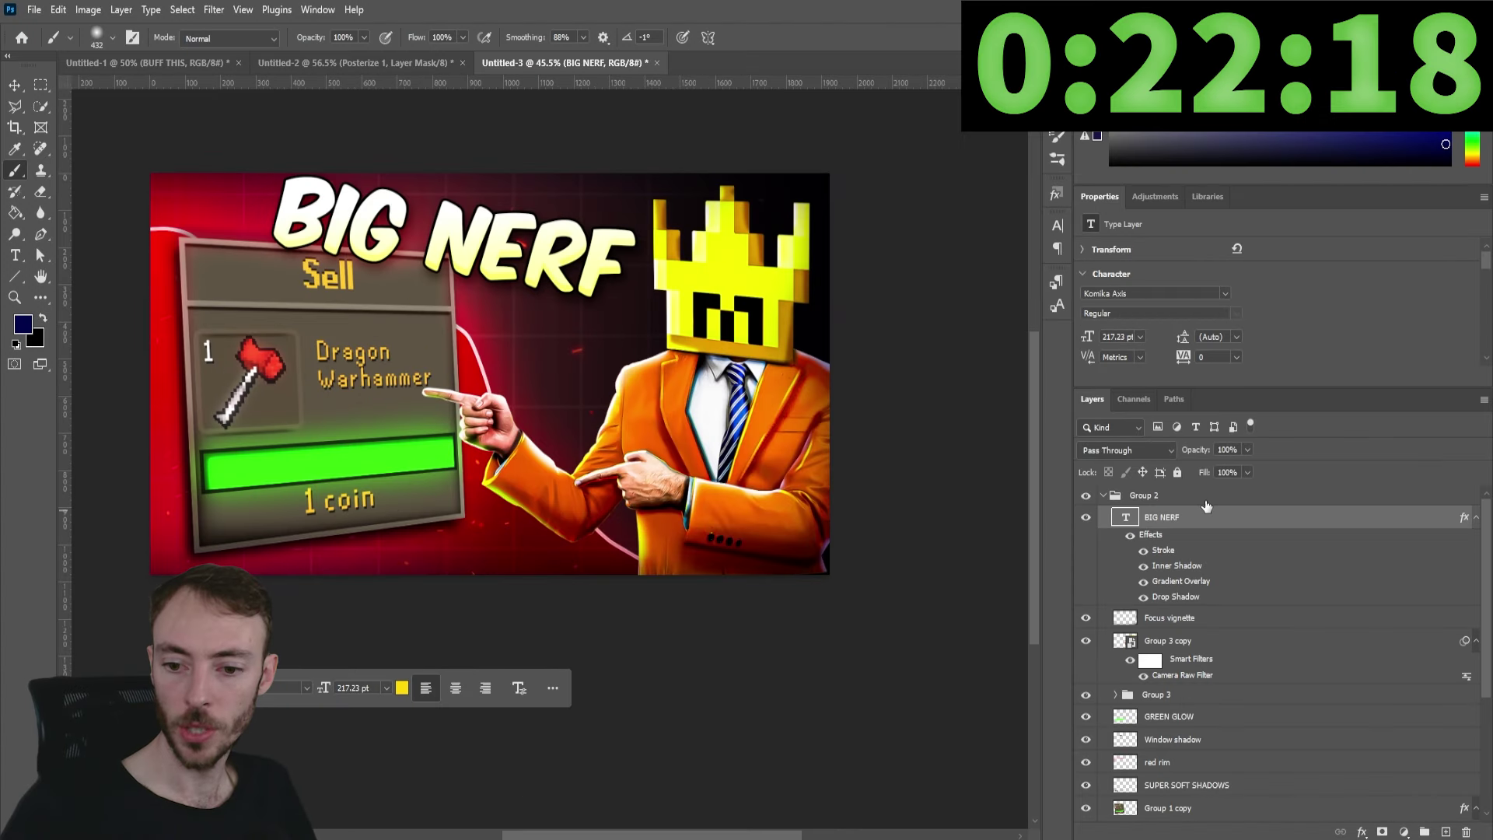
click(1205, 501)
scroll(1213, 700, down, 4)
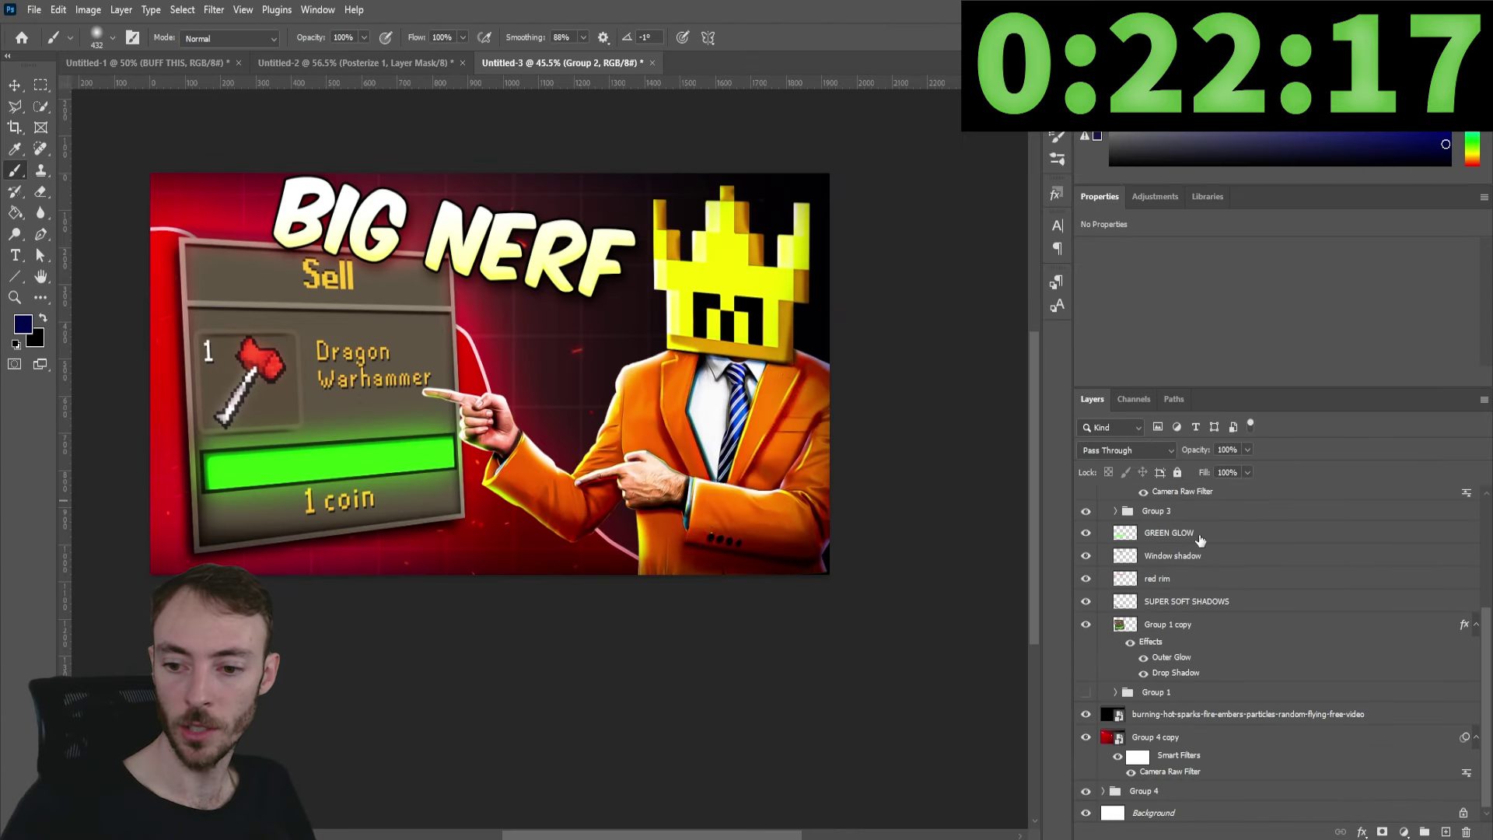
Group all layers down to Group 4, duplicate and merge the copy, and apply -12 lens distortion.
shift+click(1208, 791)
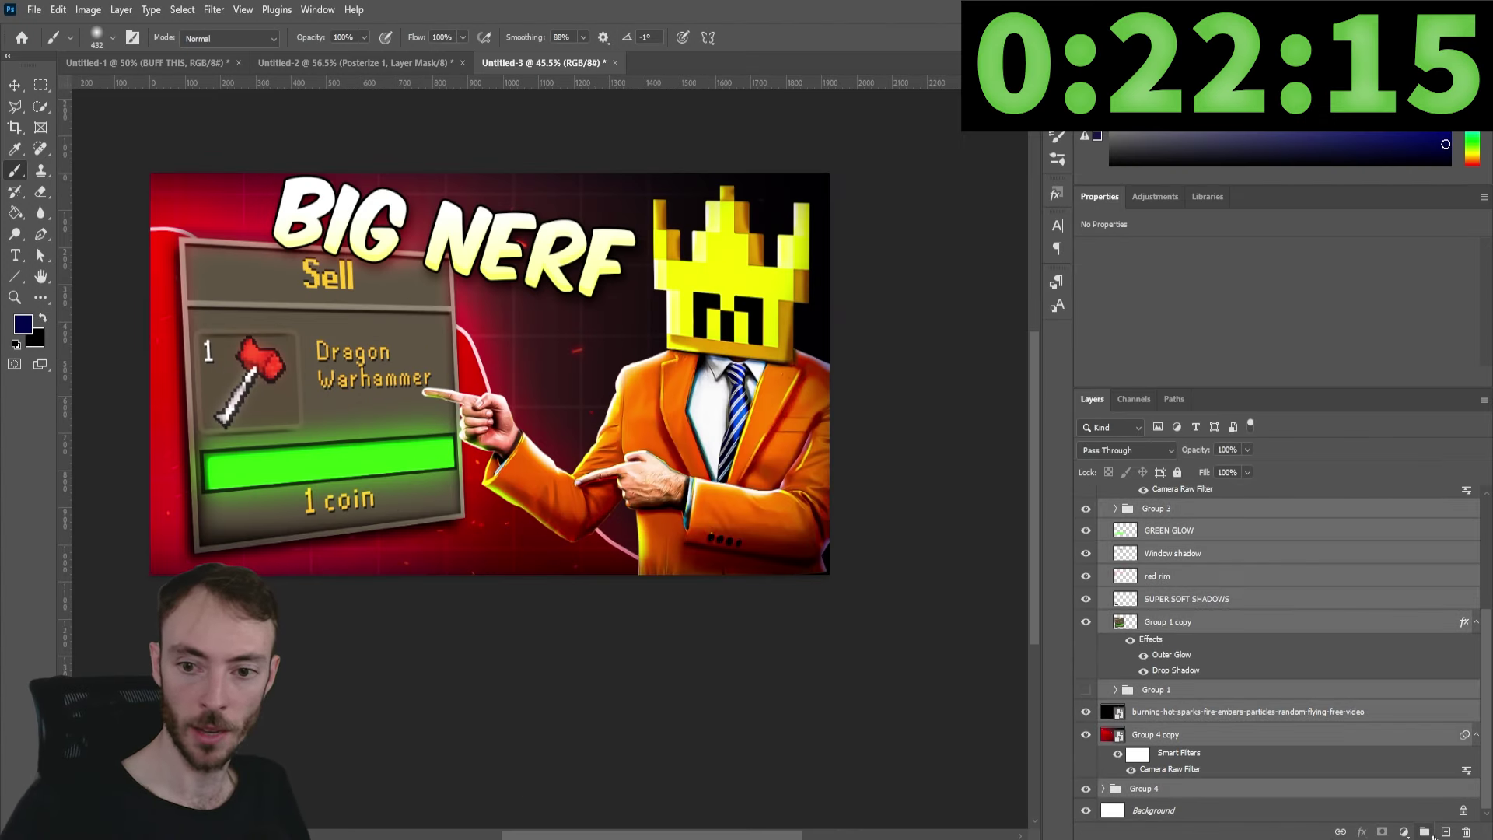
click(1425, 832)
key(ctrl+j)
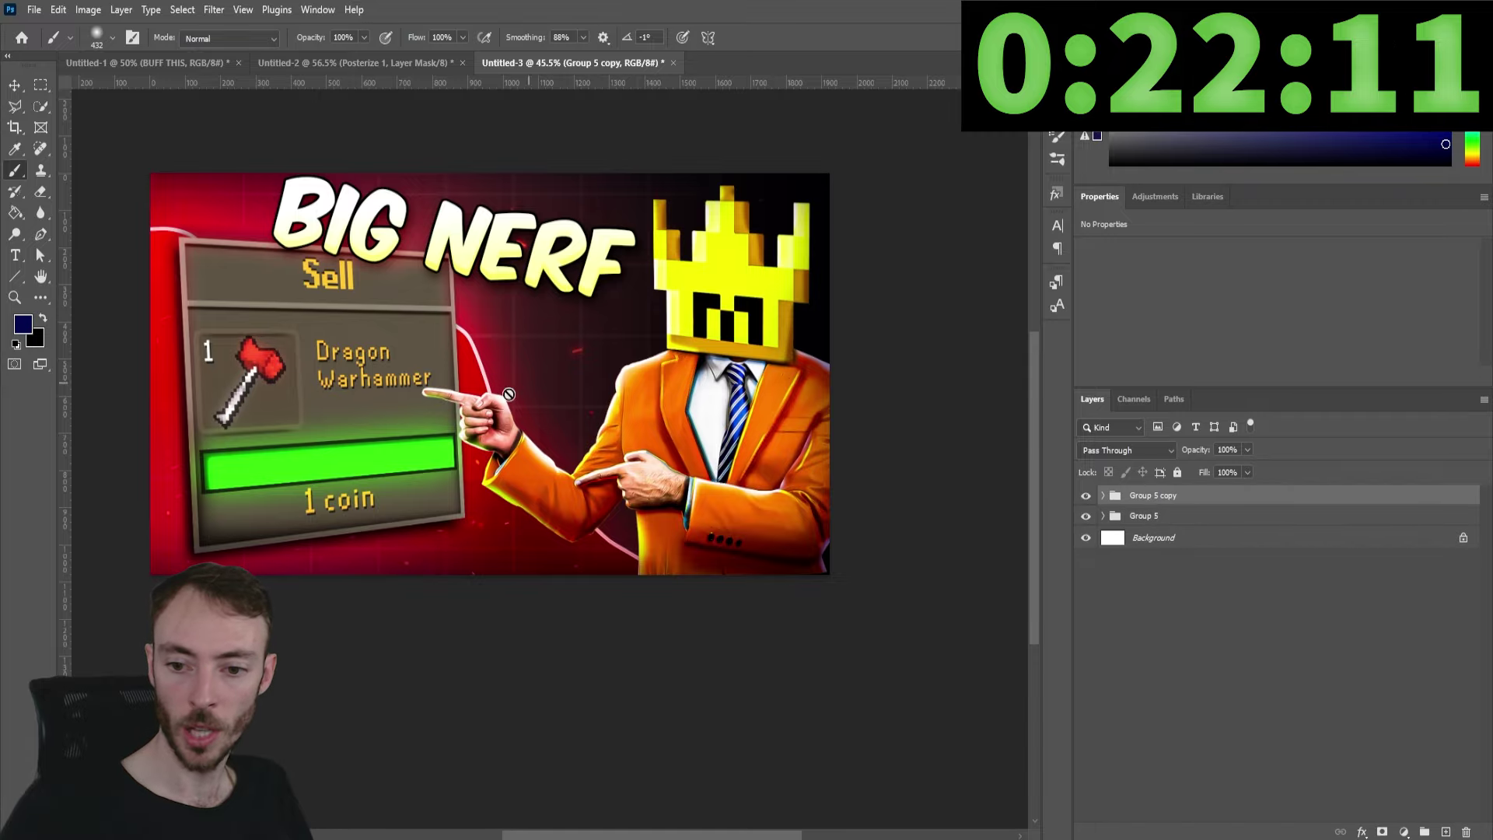
key(ctrl+e)
right_click(1164, 496)
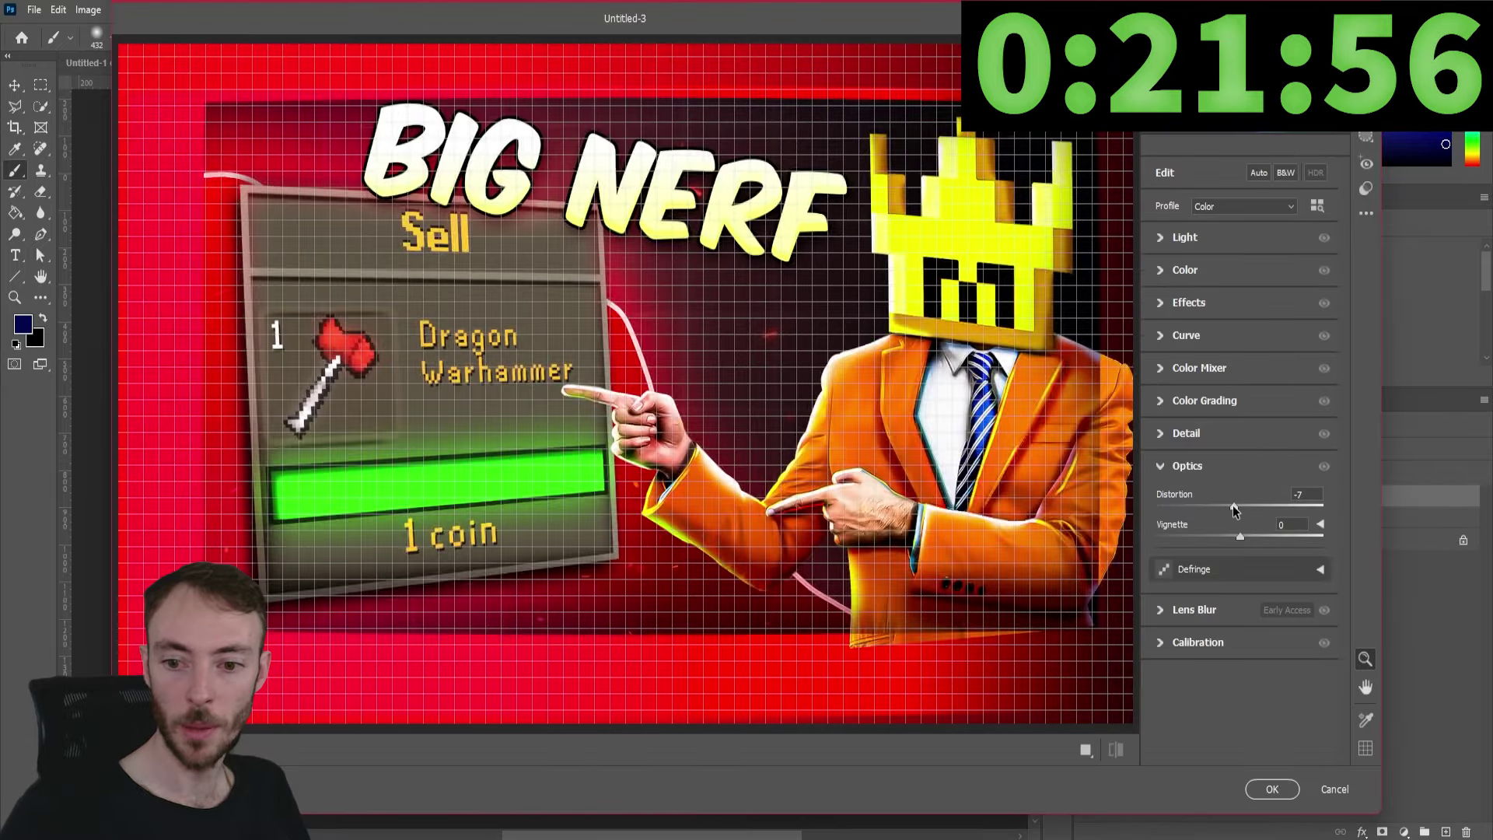
drag(1237, 507, 1229, 507)
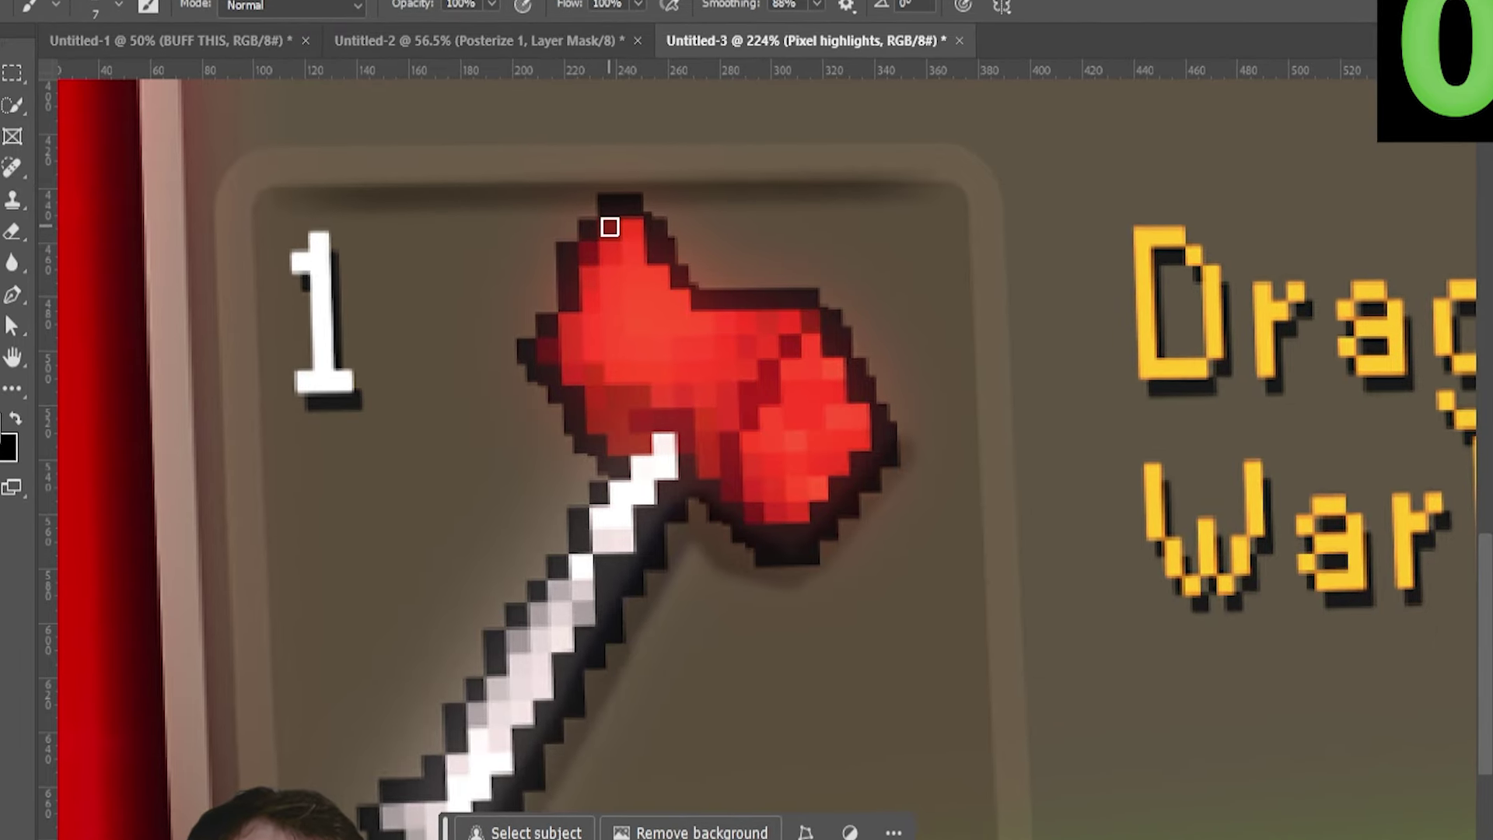
Paint white highlight pixels along the hammer's edges and darken a few red edge pixels.
click(609, 226)
click(631, 218)
click(603, 232)
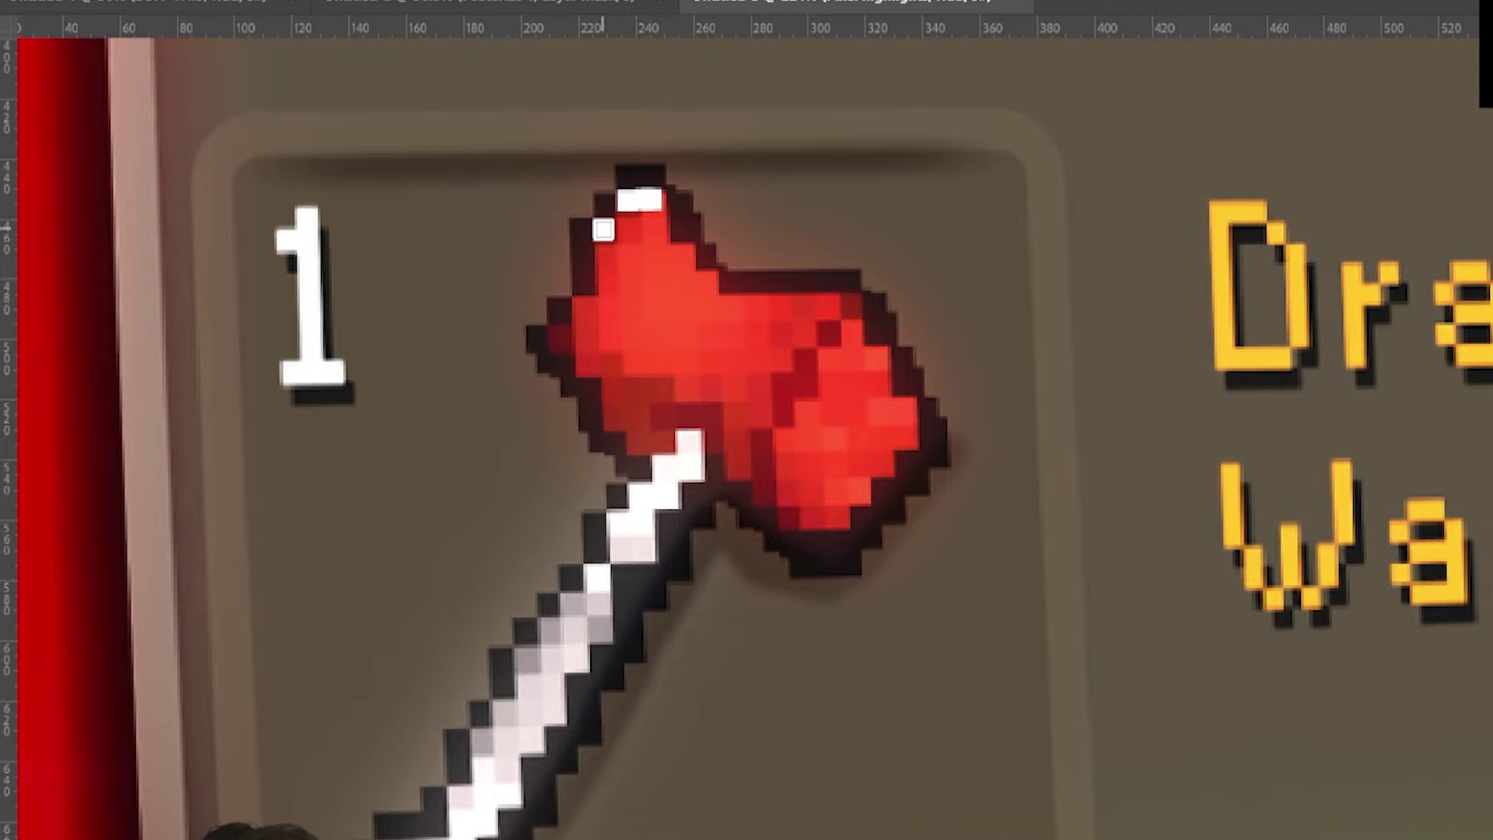
click(578, 304)
click(570, 336)
scroll(571, 336, up, 3)
click(666, 220)
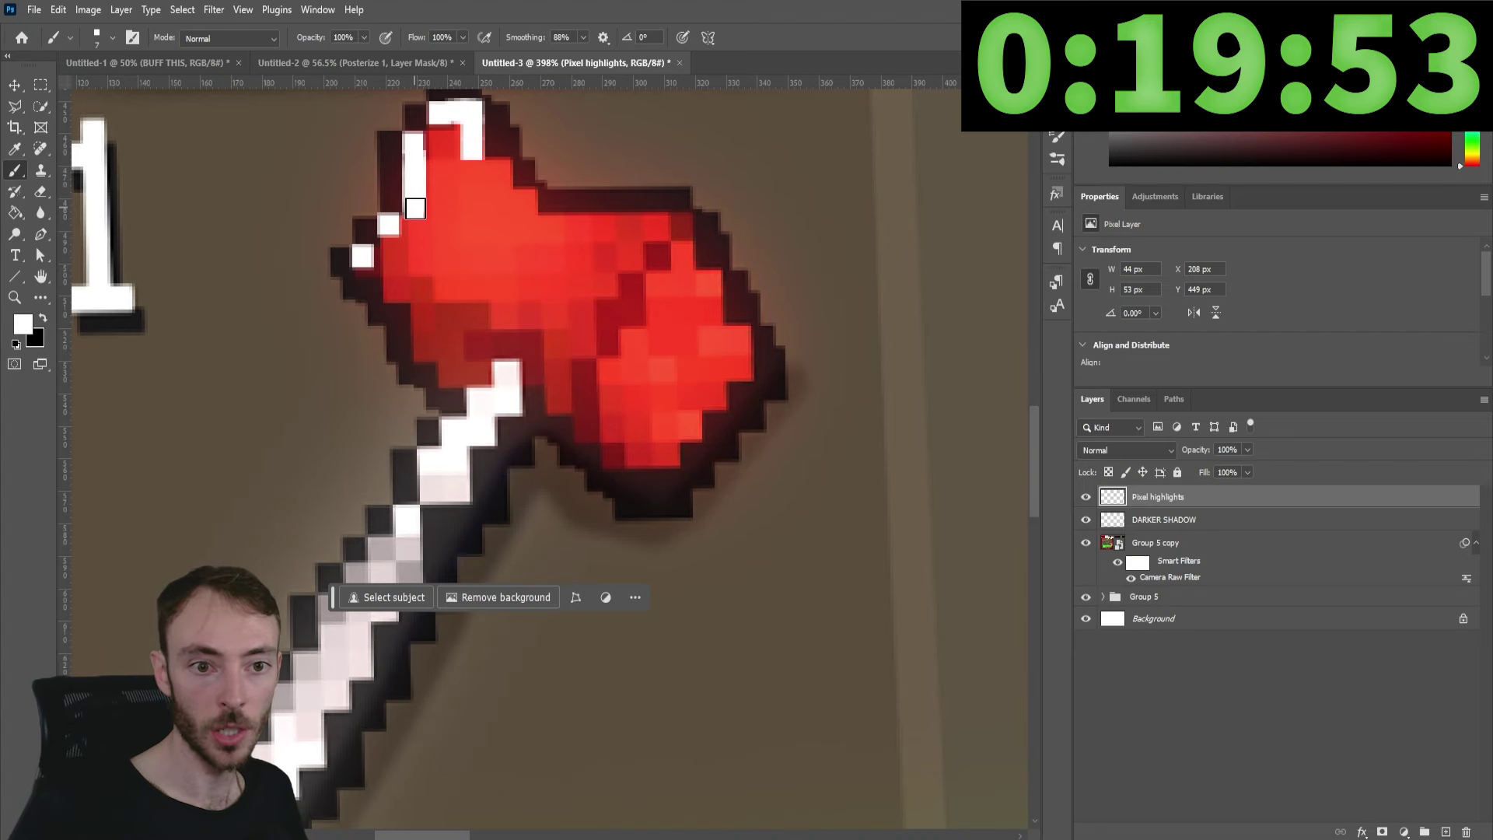
click(415, 208)
click(500, 169)
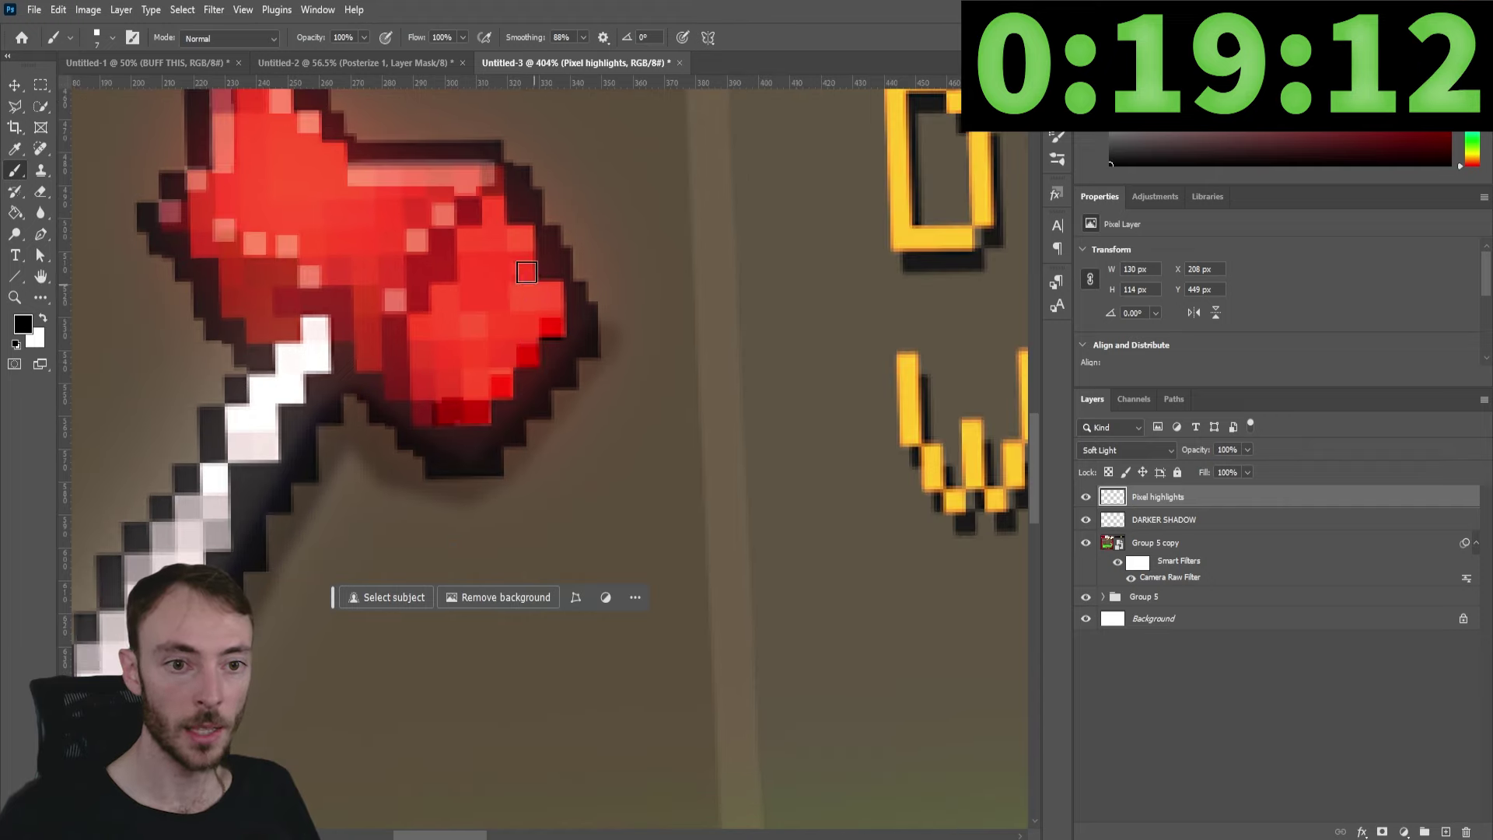
click(471, 211)
click(497, 182)
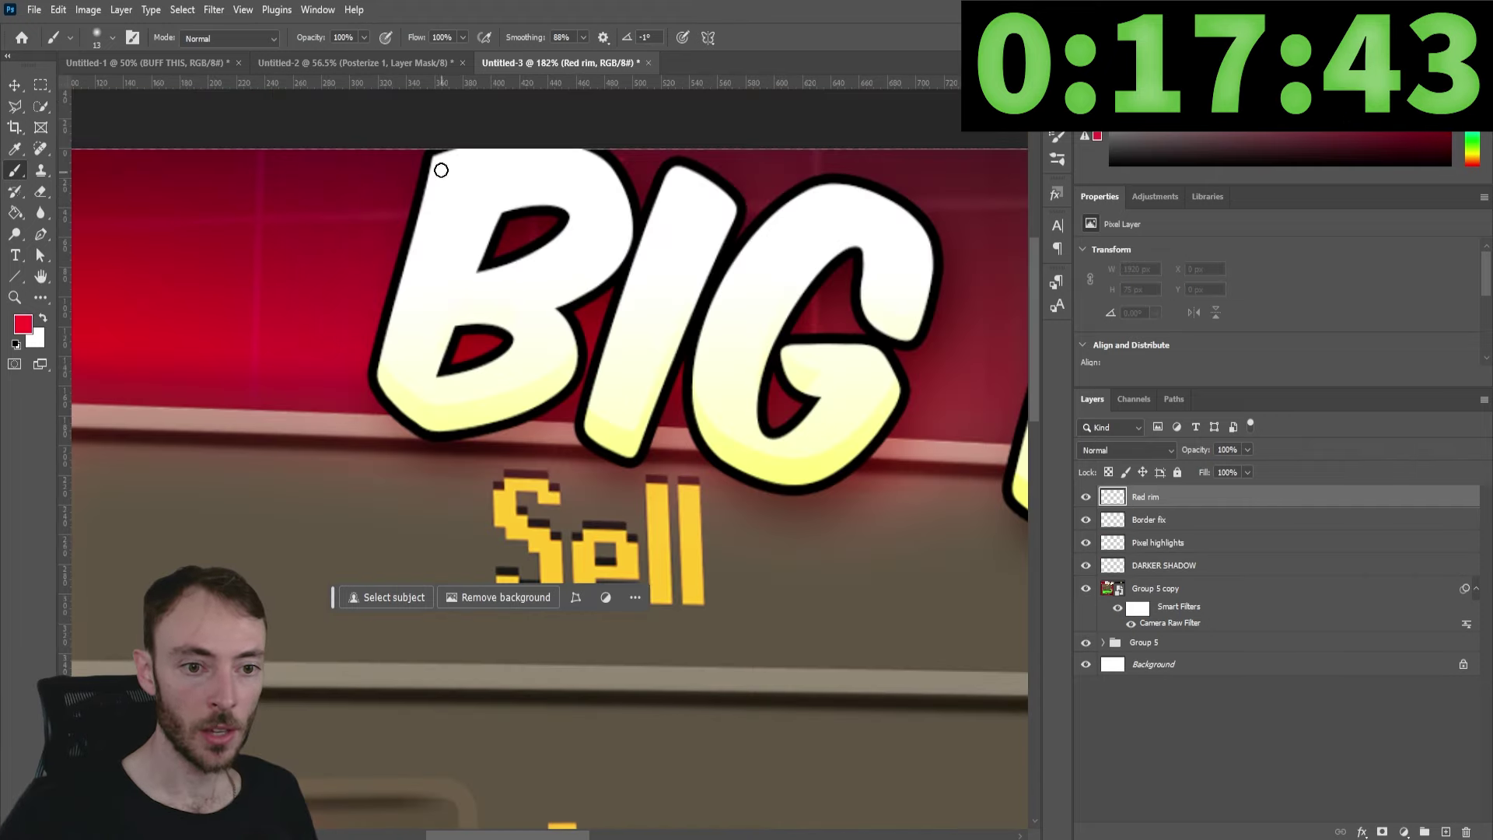
Dab a red rim along the left and bottom edges of the B and choose its blend mode.
click(436, 166)
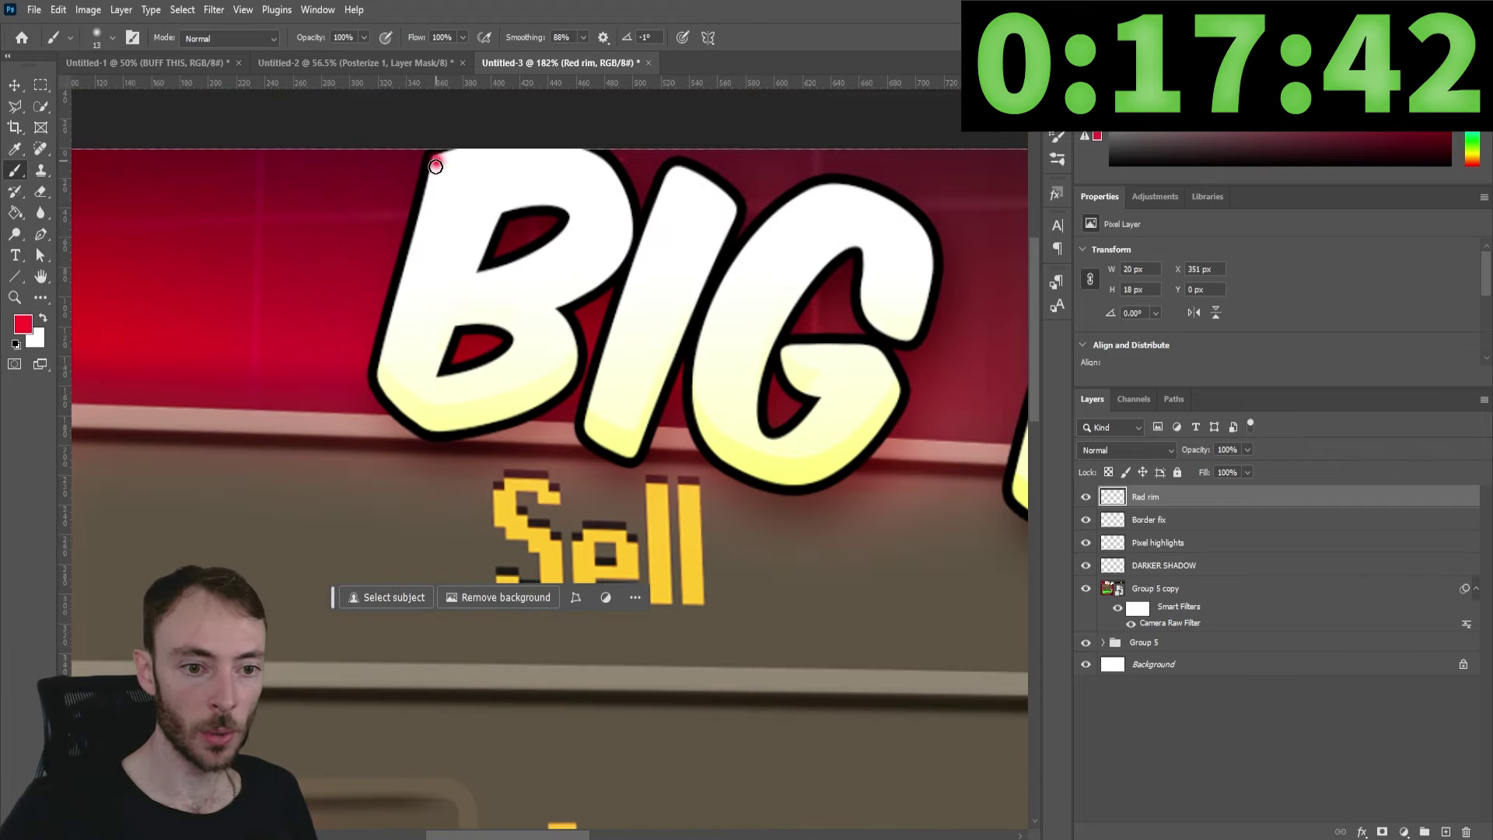
shift+click(383, 375)
click(382, 376)
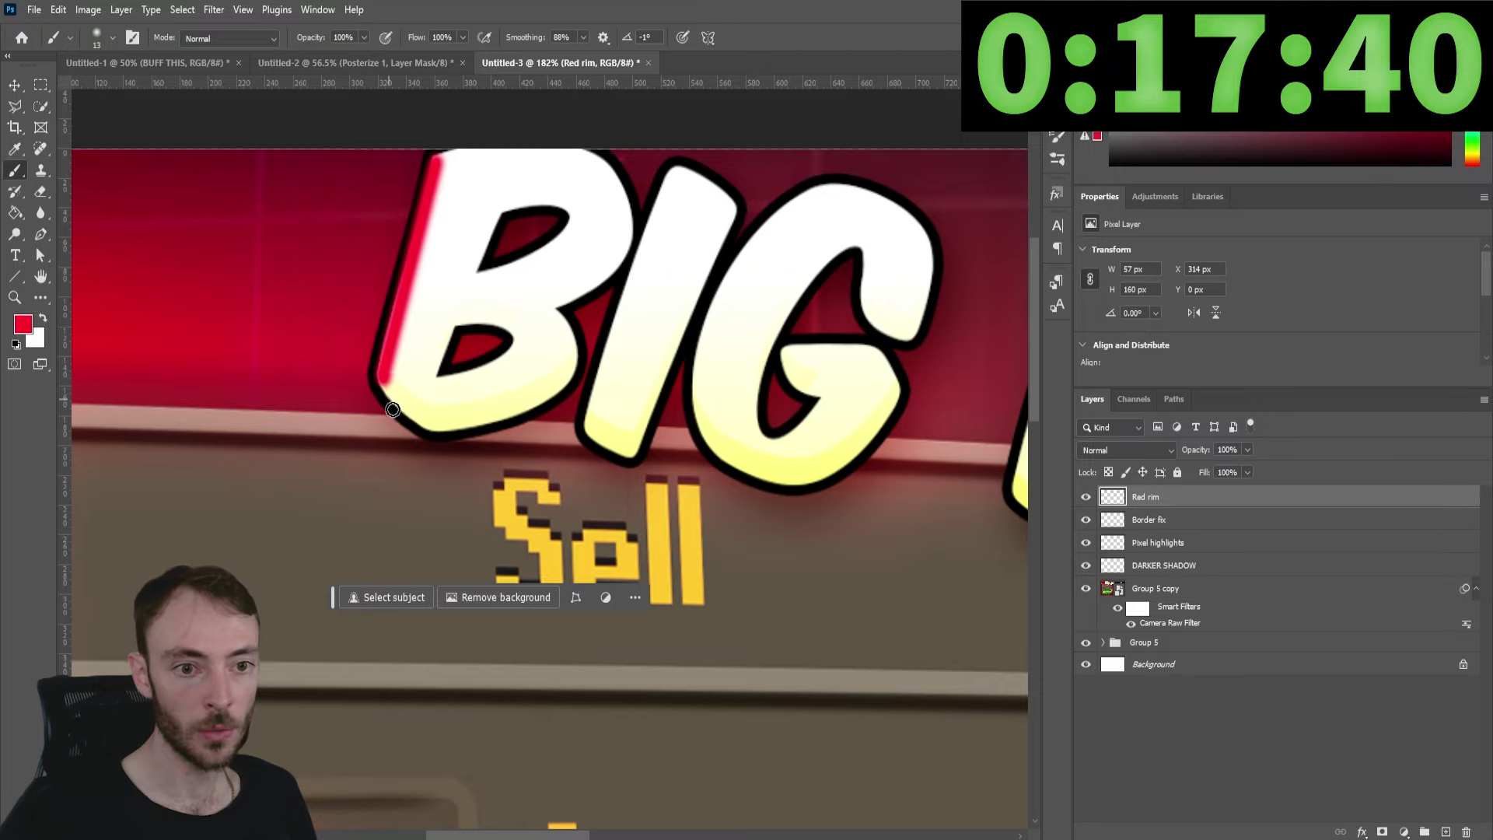
shift+click(429, 431)
click(1126, 450)
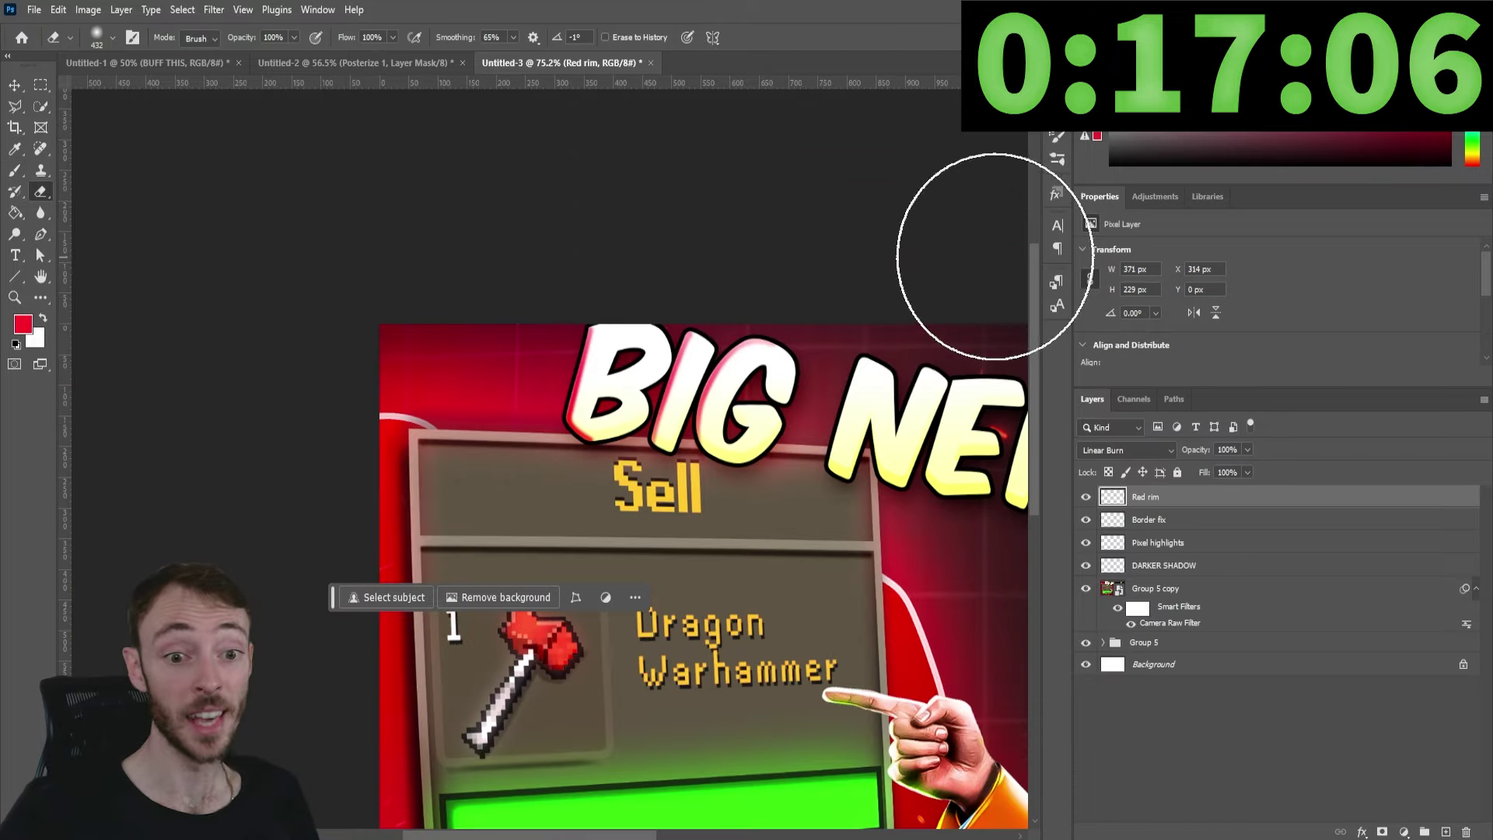
scroll(990, 240, down, 3)
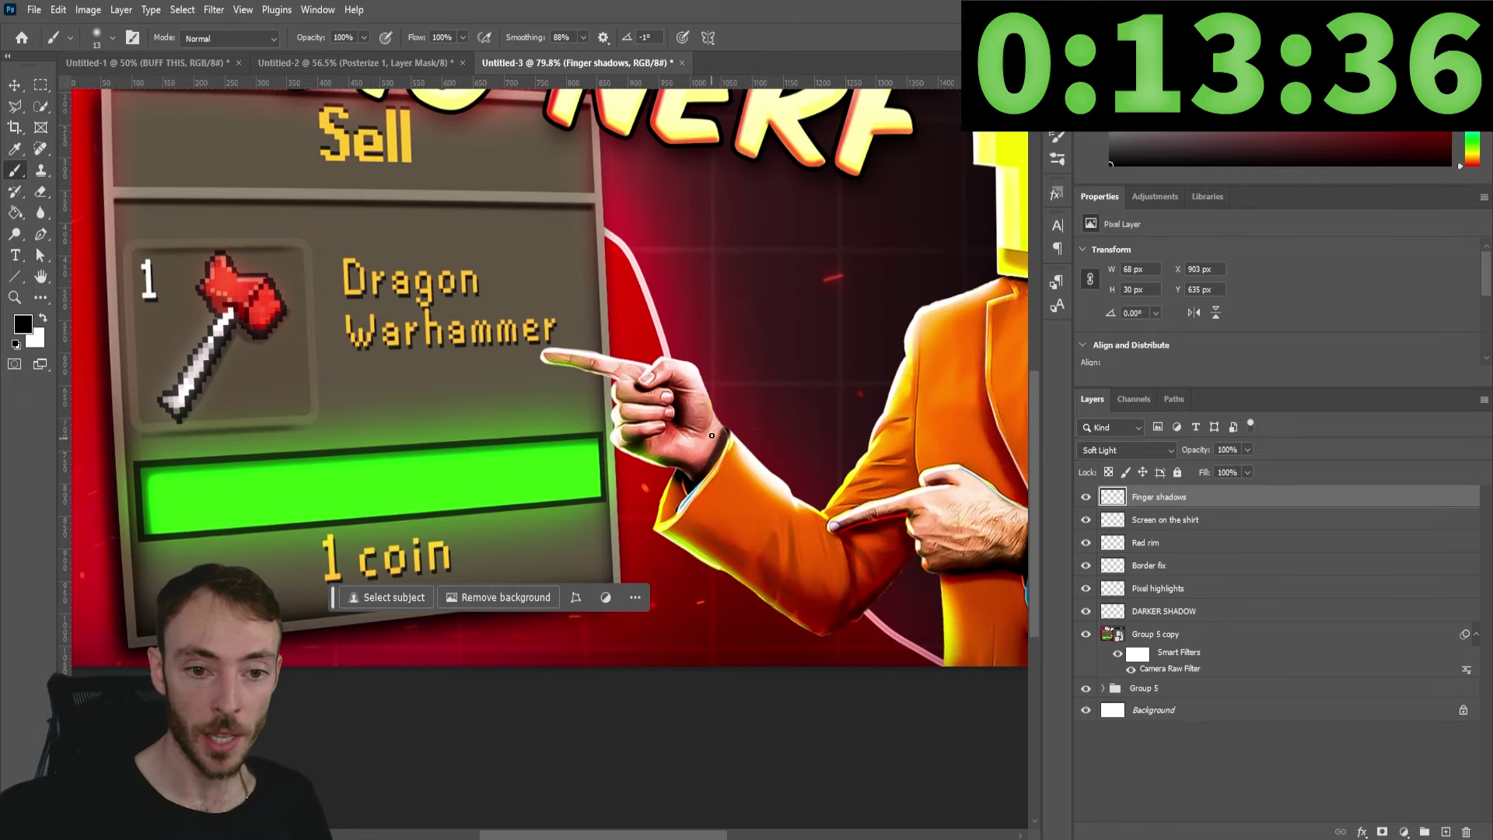
scroll(652, 411, up, 10)
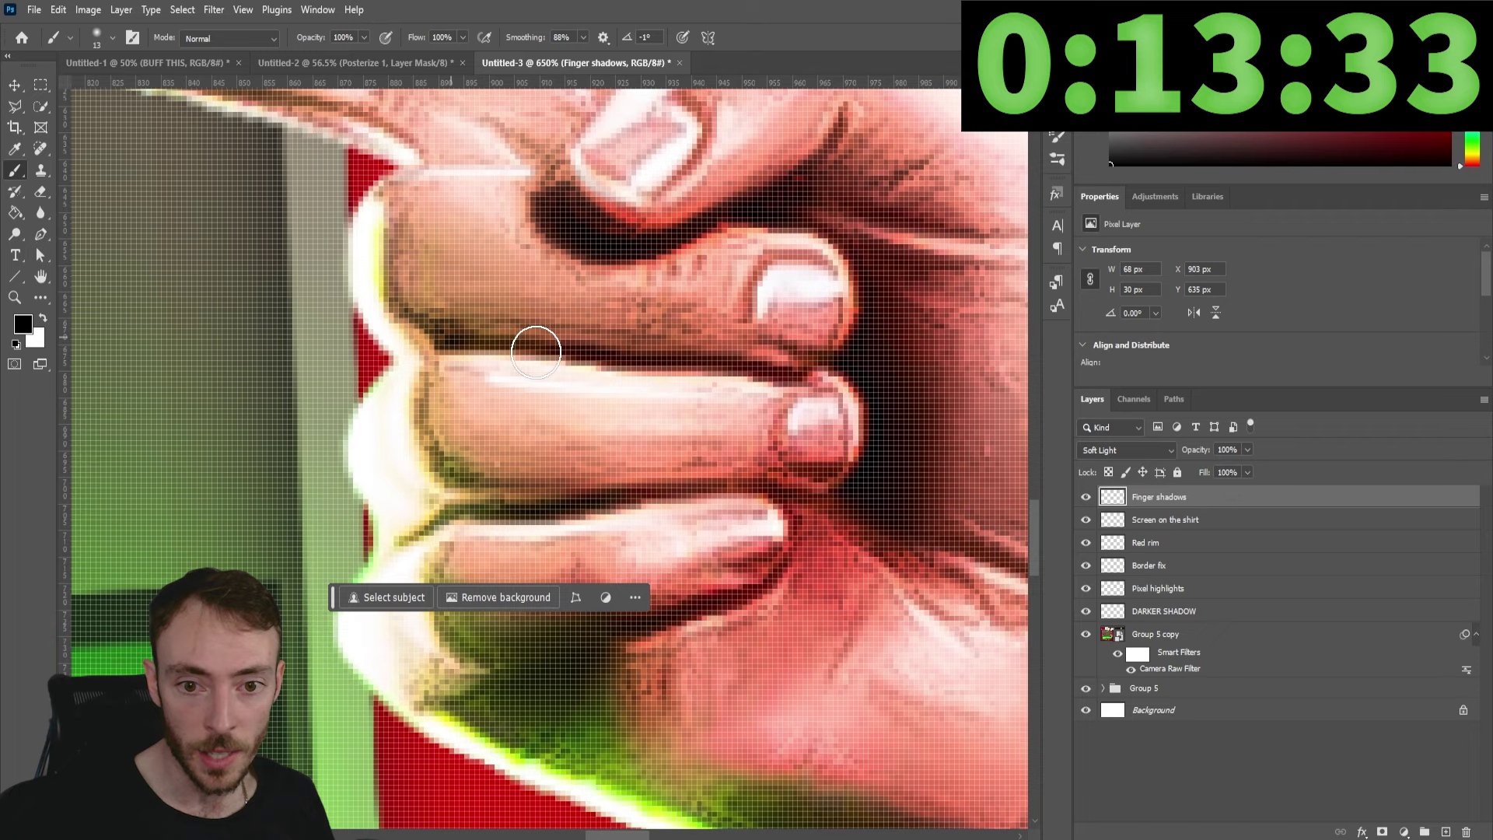
Darken the pointing finger's crease and paint the hammer icon's head red.
drag(536, 352, 740, 366)
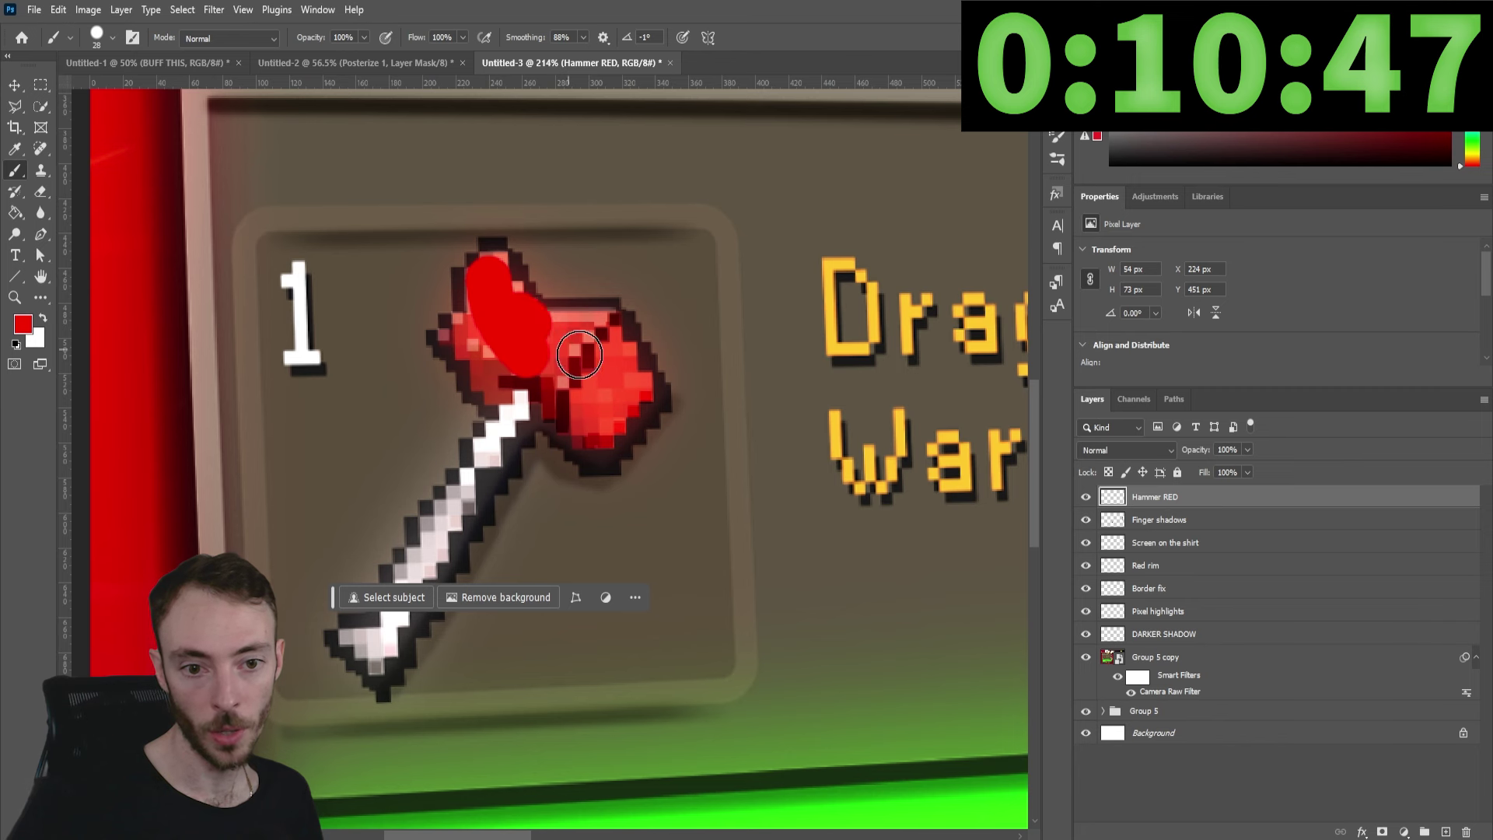
mouse_move(544, 326)
mouse_down()
mouse_move(645, 389)
mouse_move(622, 428)
mouse_up()
mouse_move(981, 485)
mouse_down()
mouse_move(906, 474)
mouse_move(776, 510)
mouse_move(832, 443)
mouse_up()
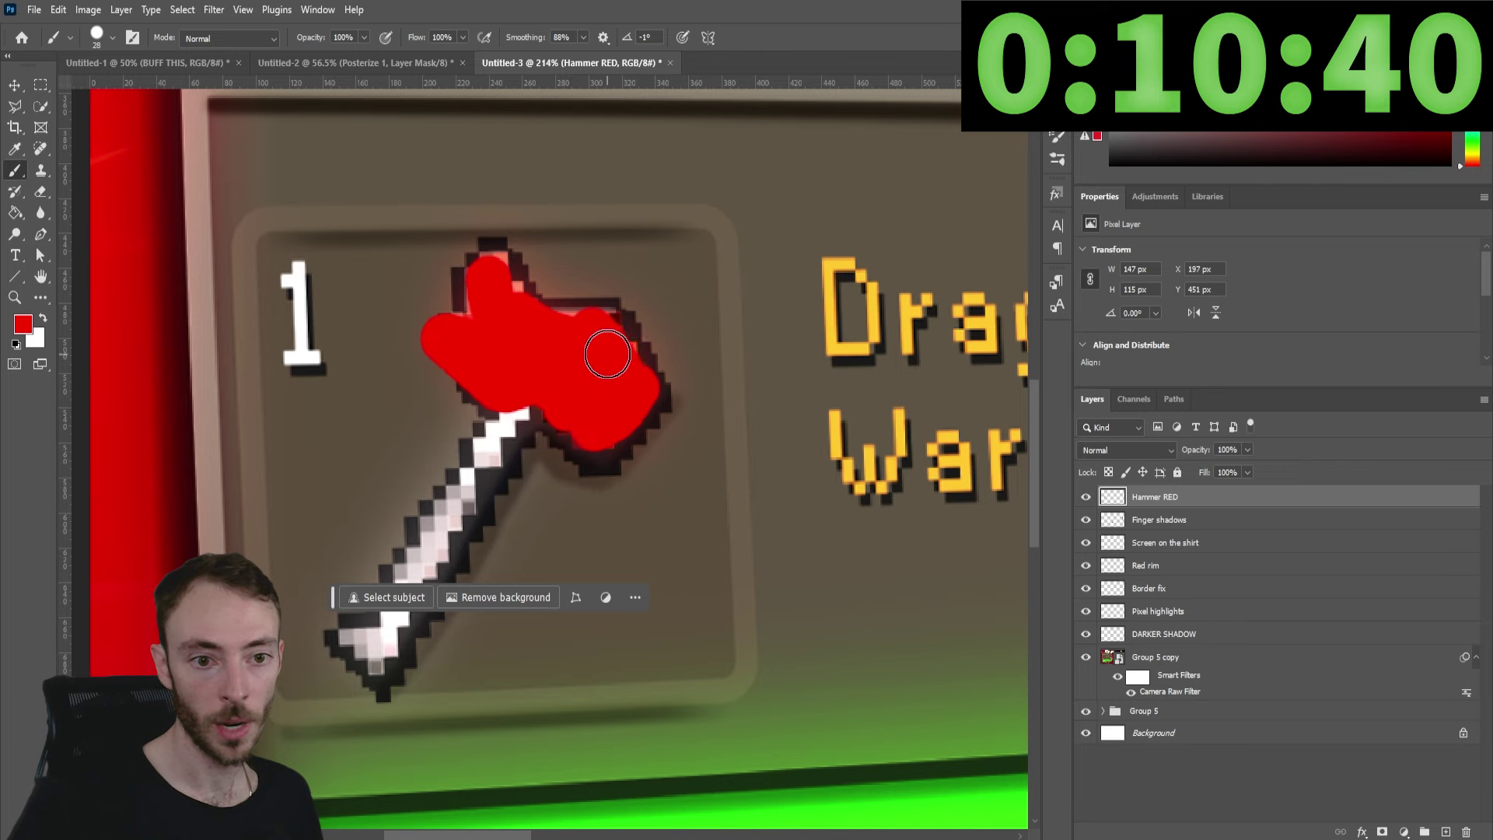
drag(607, 354, 538, 329)
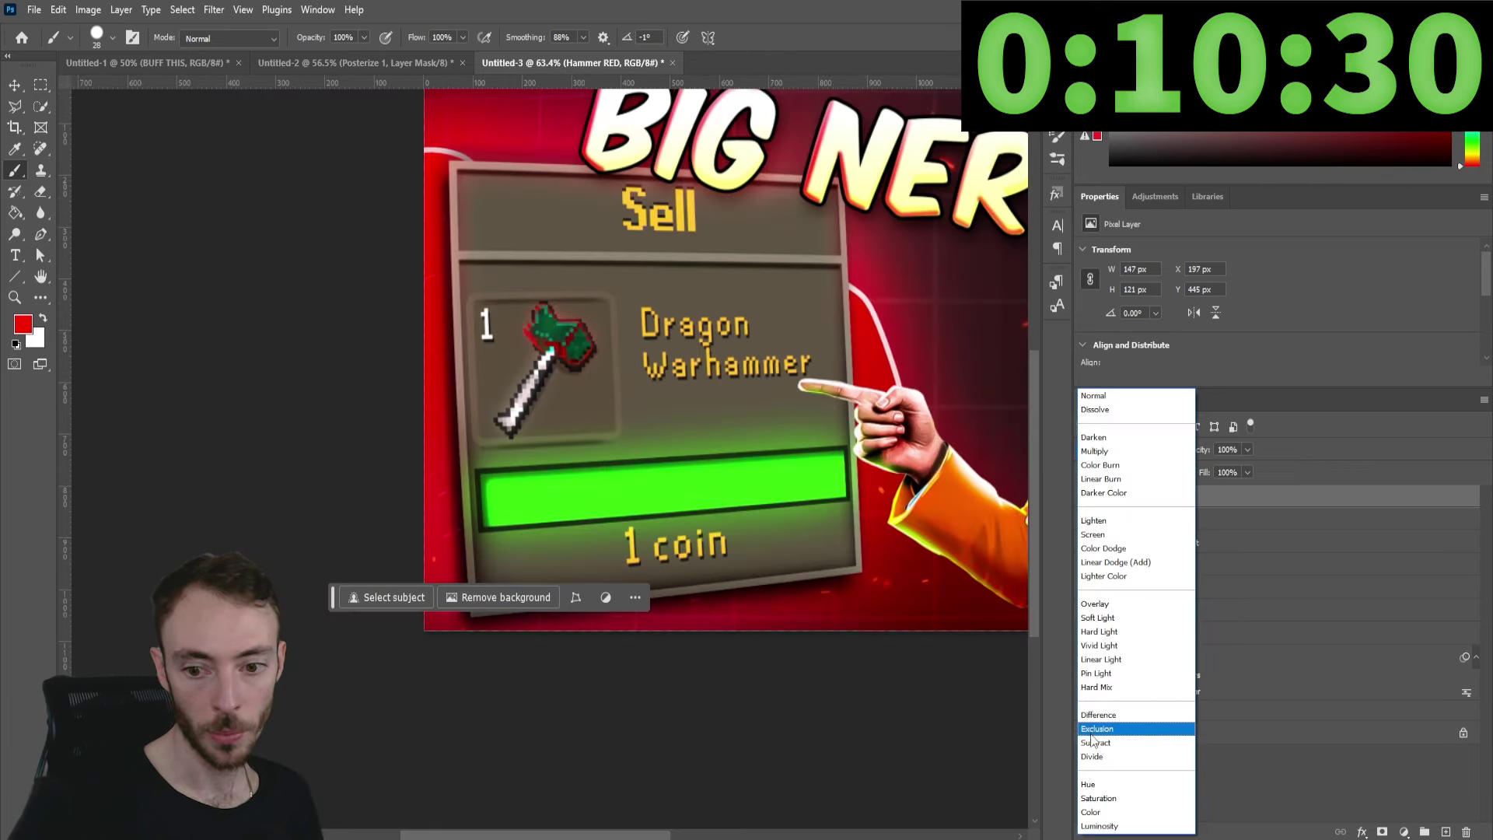
Set the Hammer RED layer to Color mode at 57% opacity and toggle it to compare.
click(1247, 449)
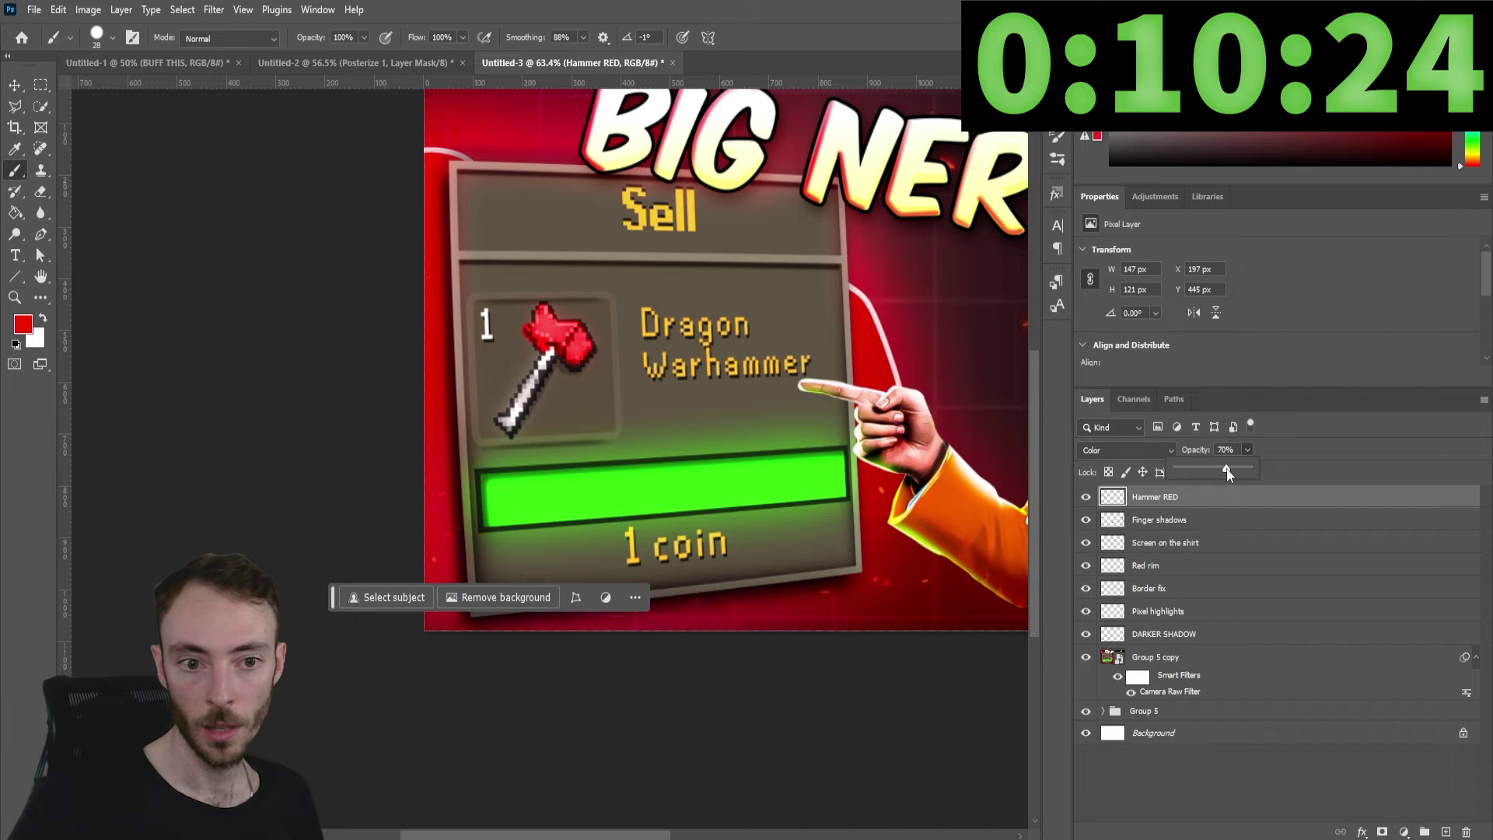
drag(1225, 468, 1216, 469)
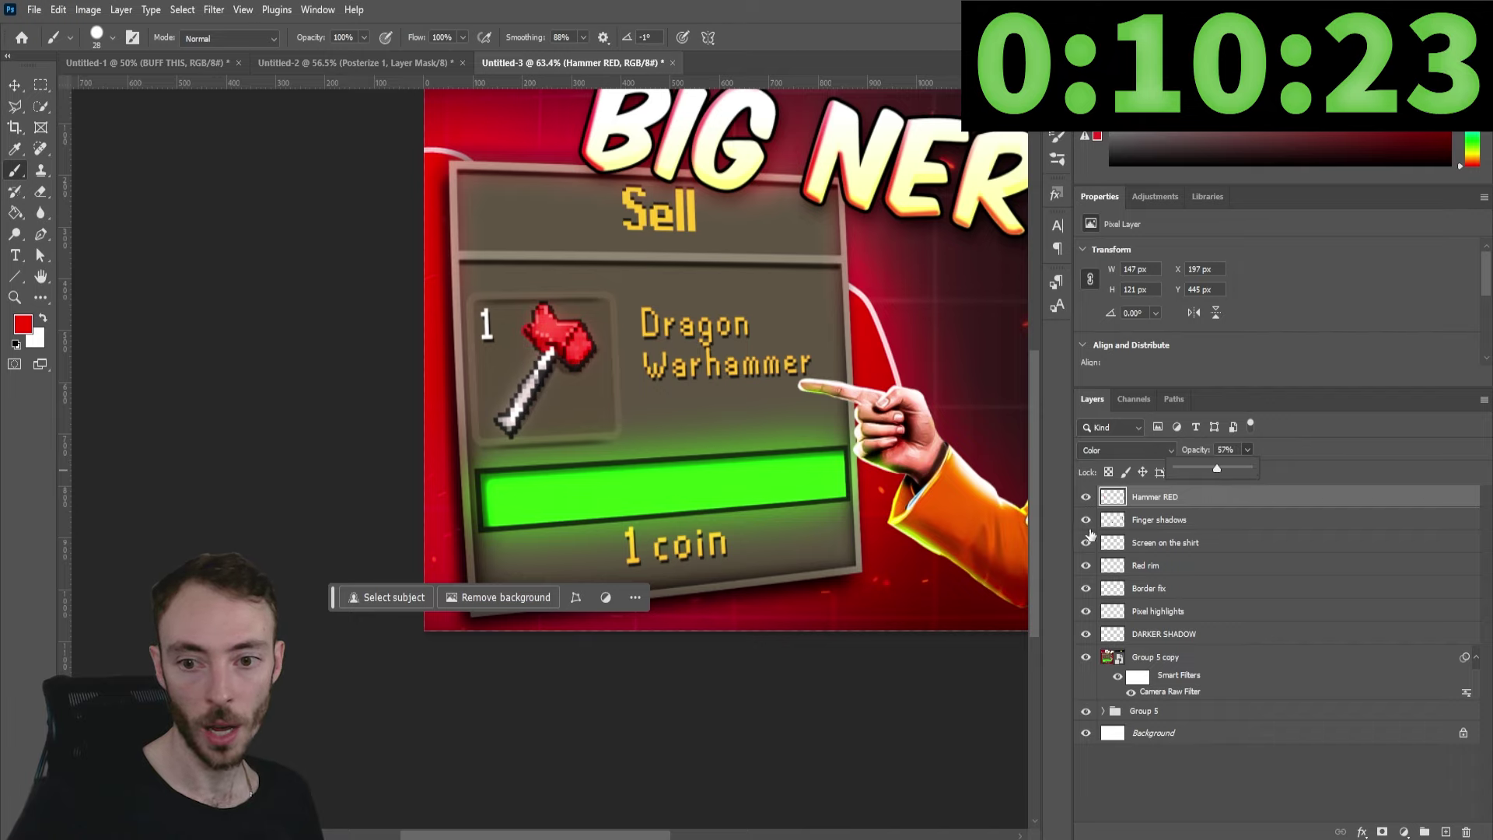
click(1087, 497)
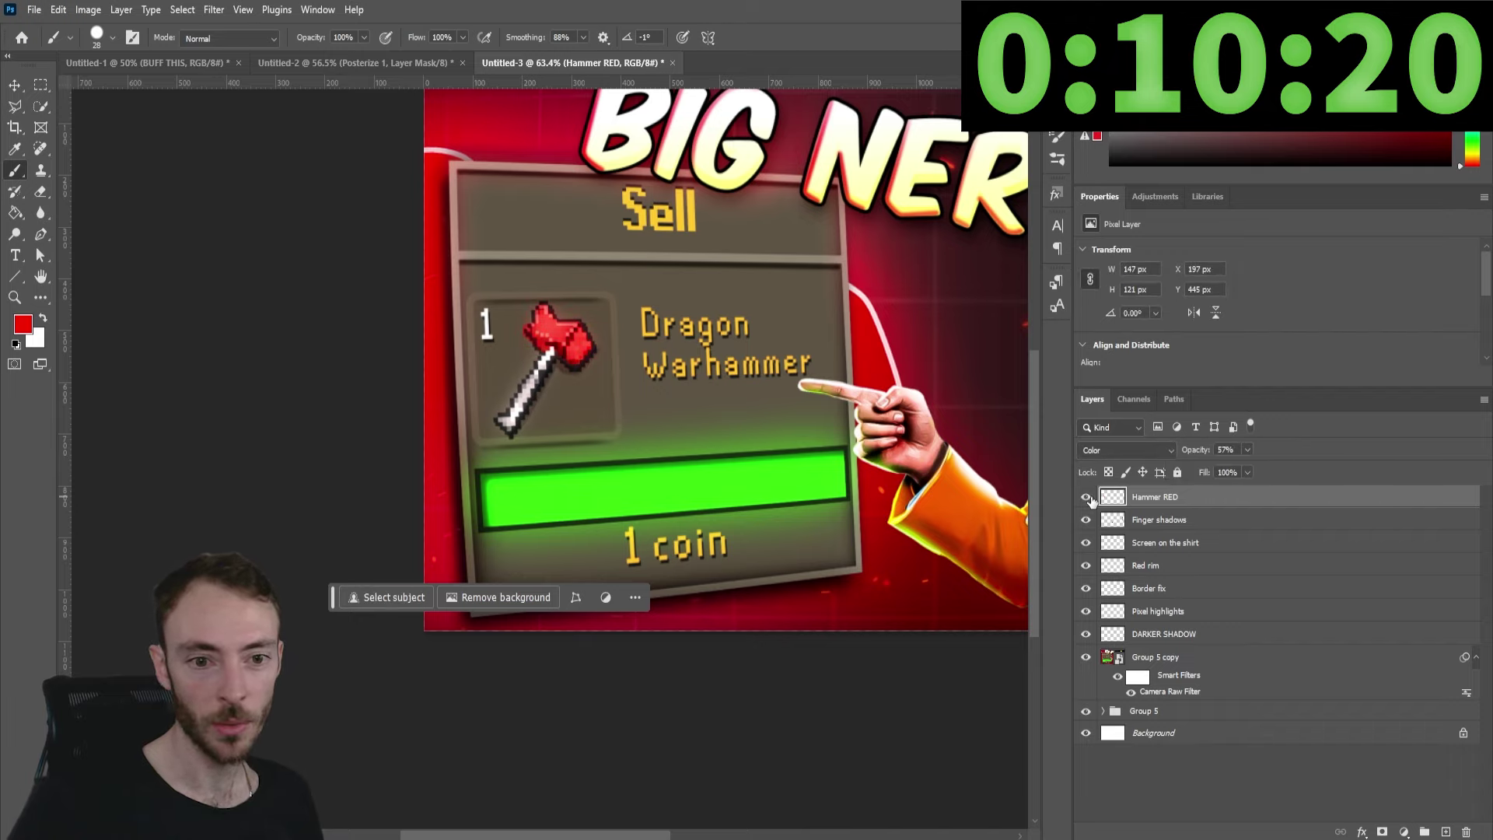
Add a Posterize adjustment layer and reduce its levels from 4 to 2.
alt+scroll(525, 344, up, 5)
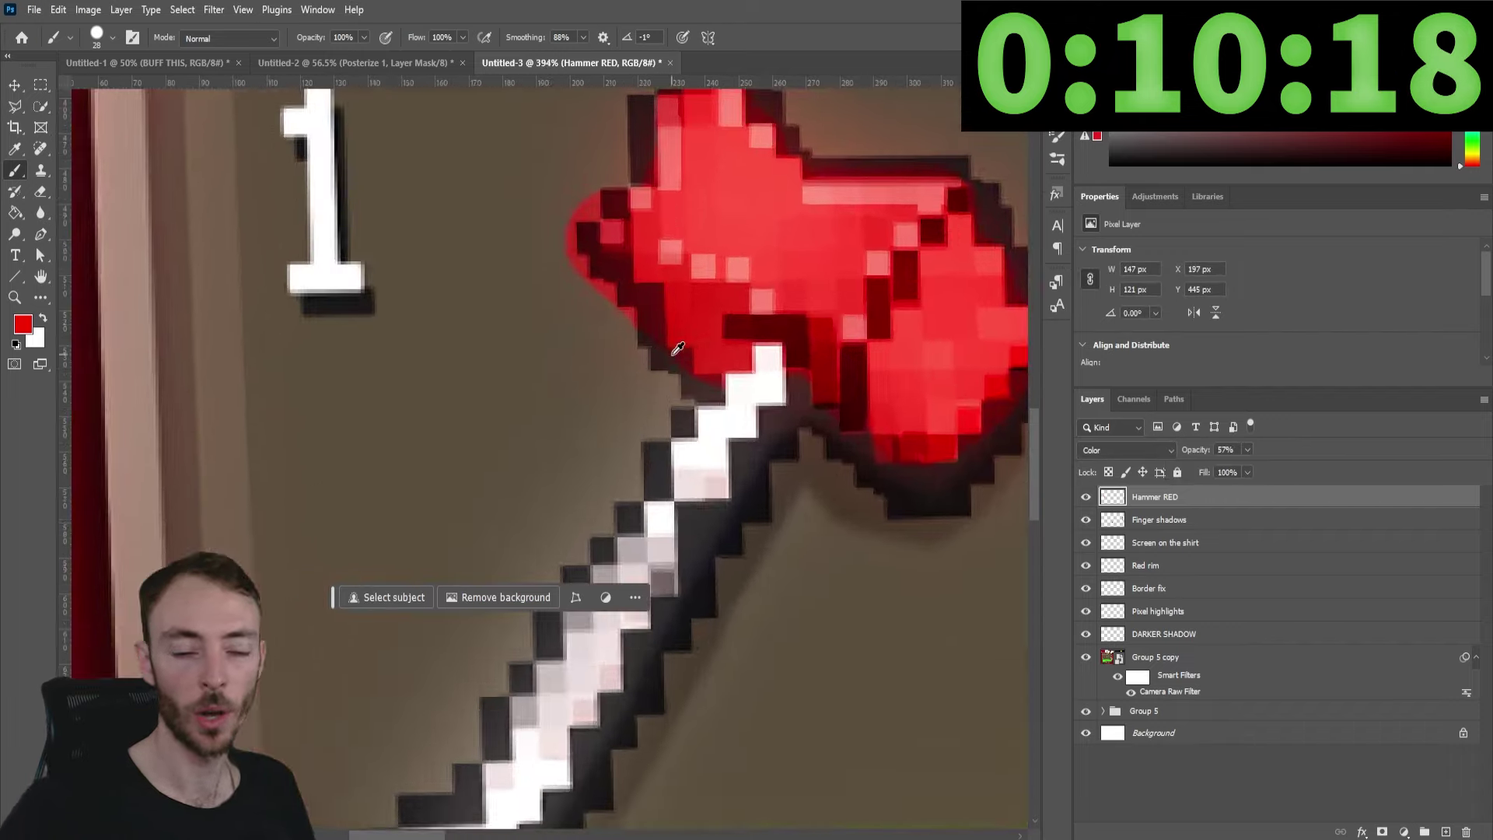
scroll(677, 349, down, 5)
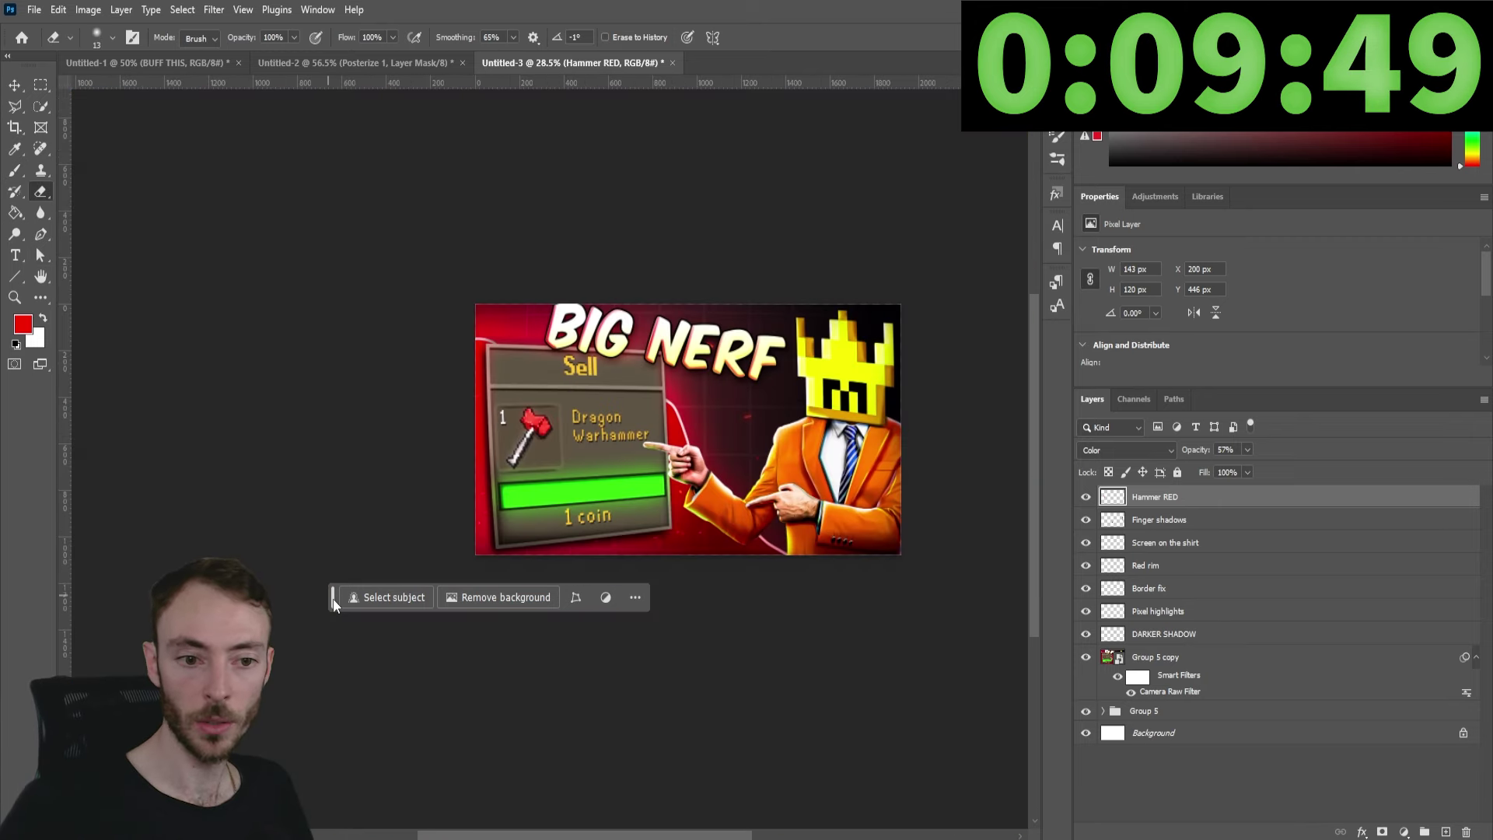
scroll(716, 484, up, 2)
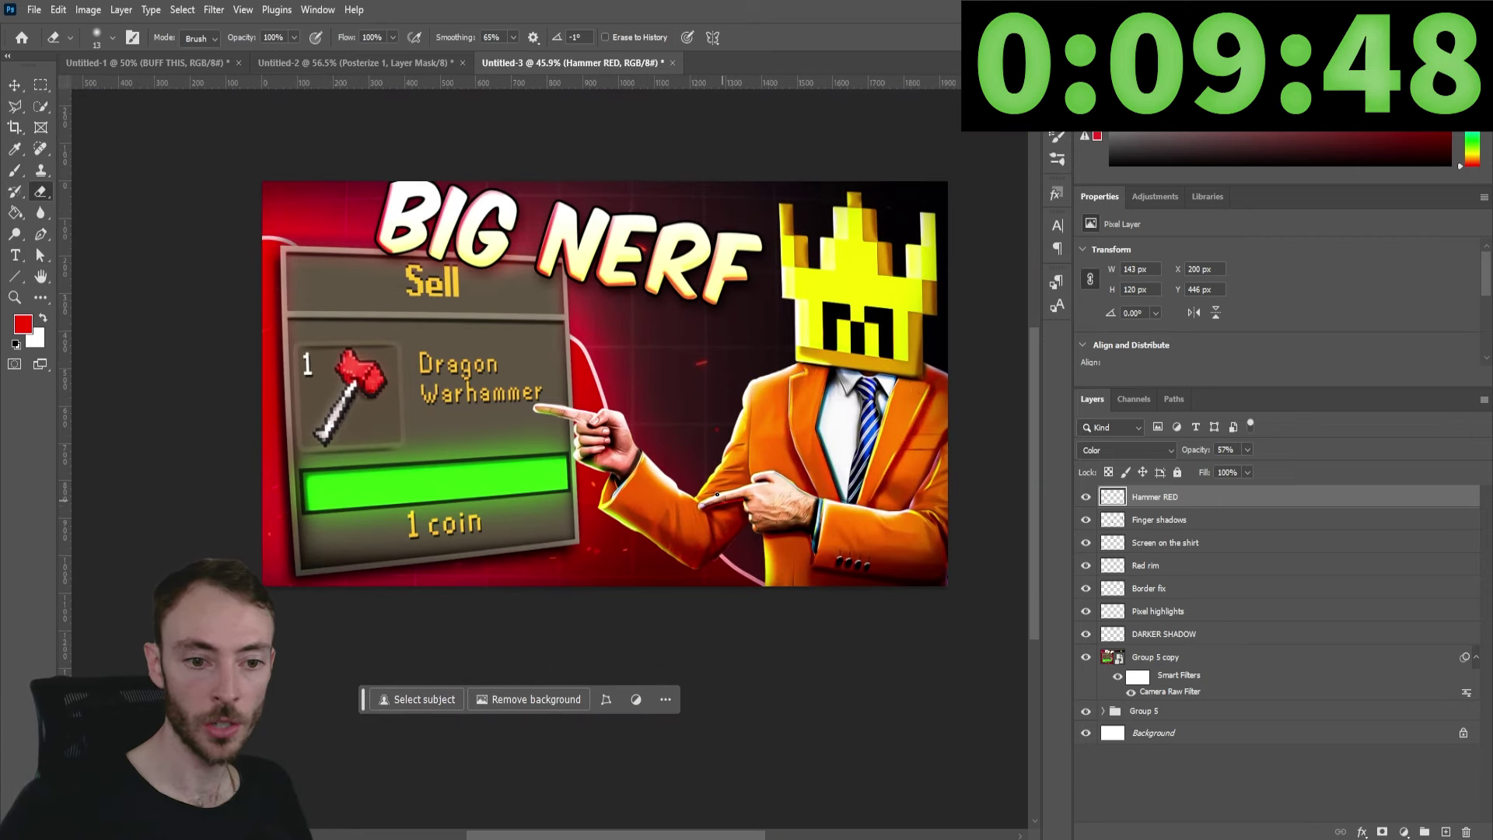
scroll(497, 501, right, 2)
scroll(497, 502, up, 1)
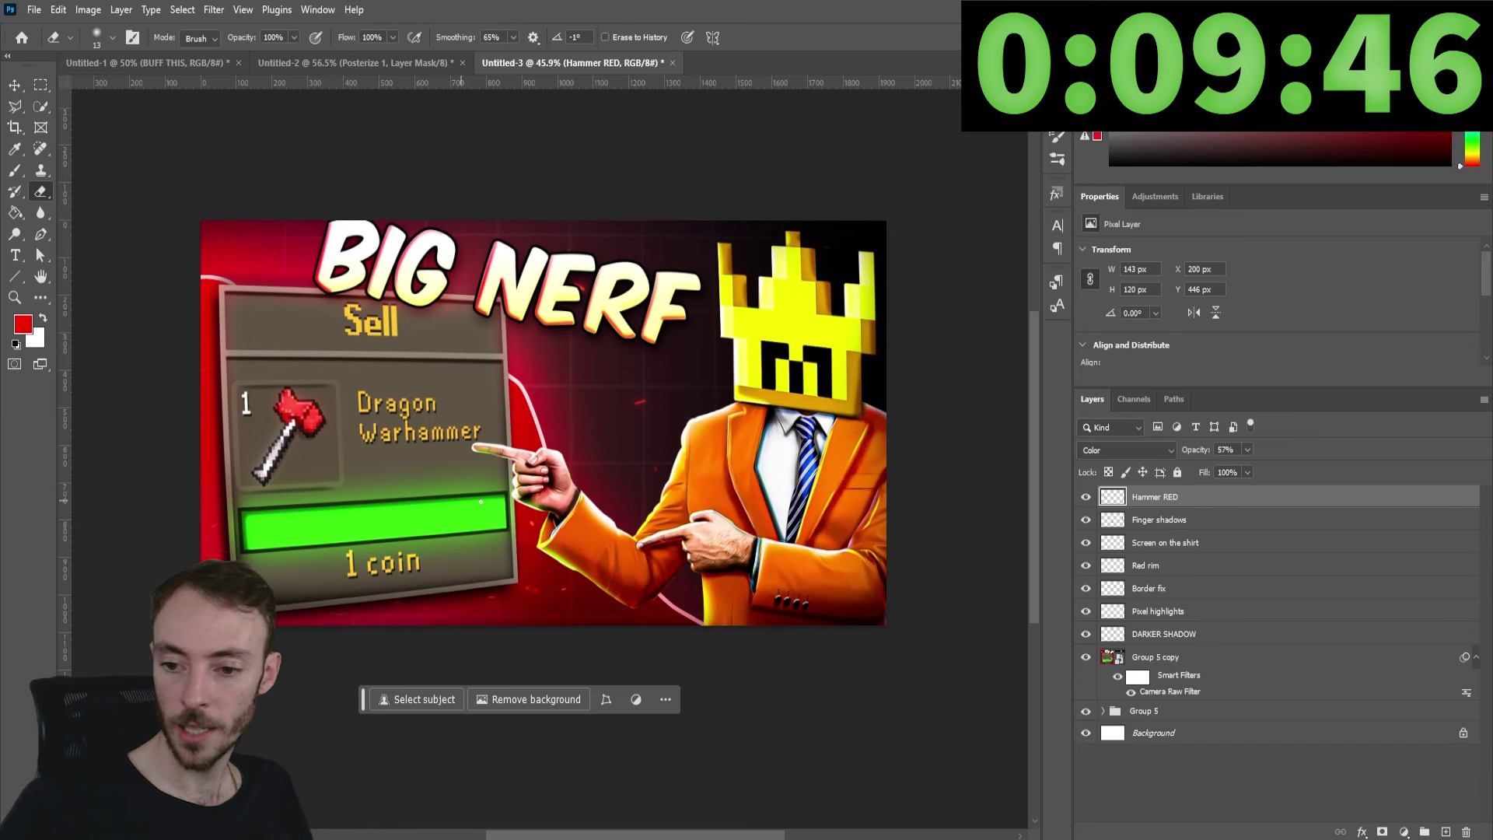
click(1403, 831)
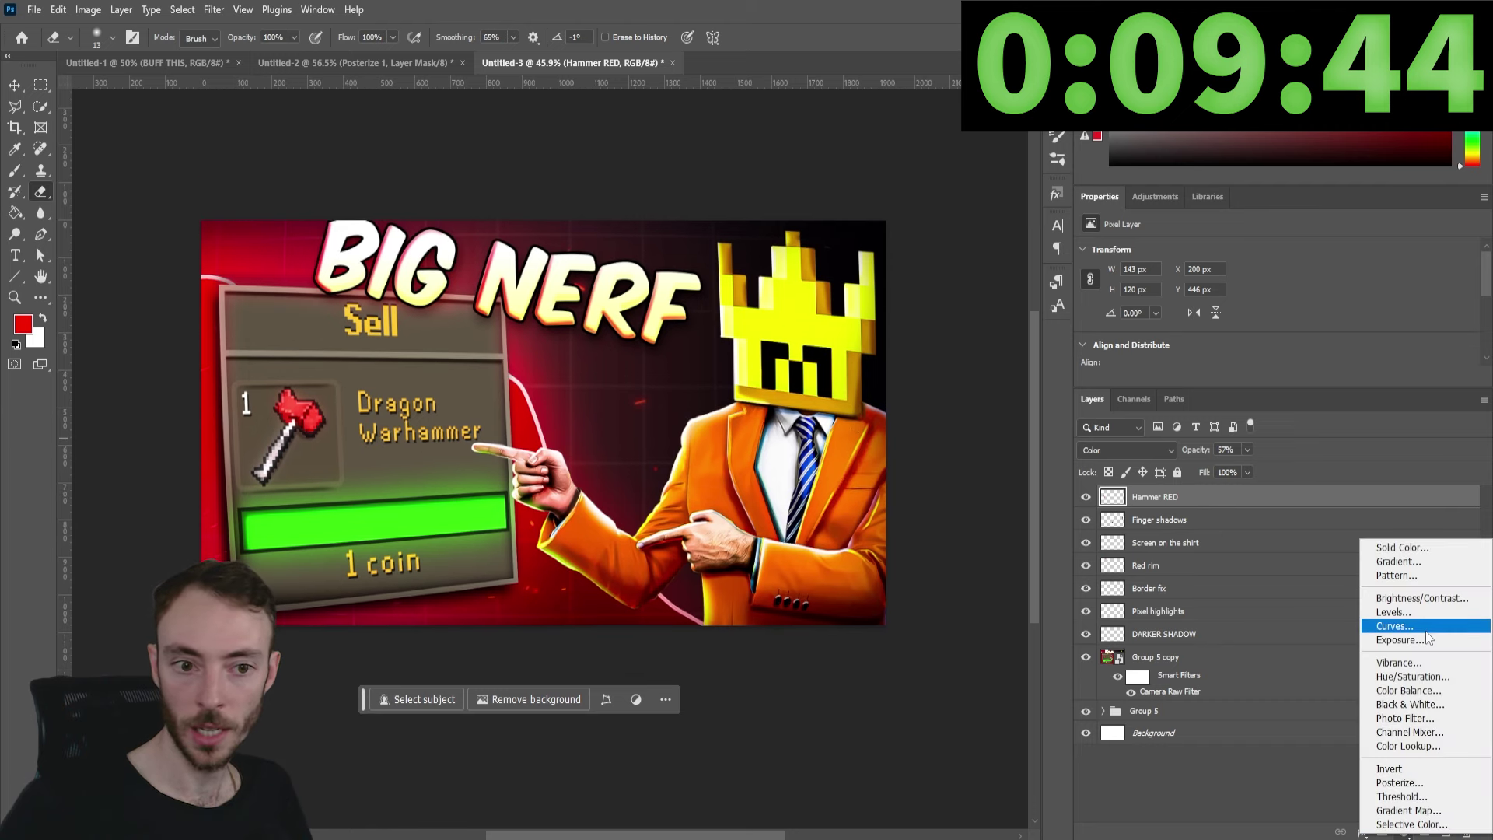
click(1407, 782)
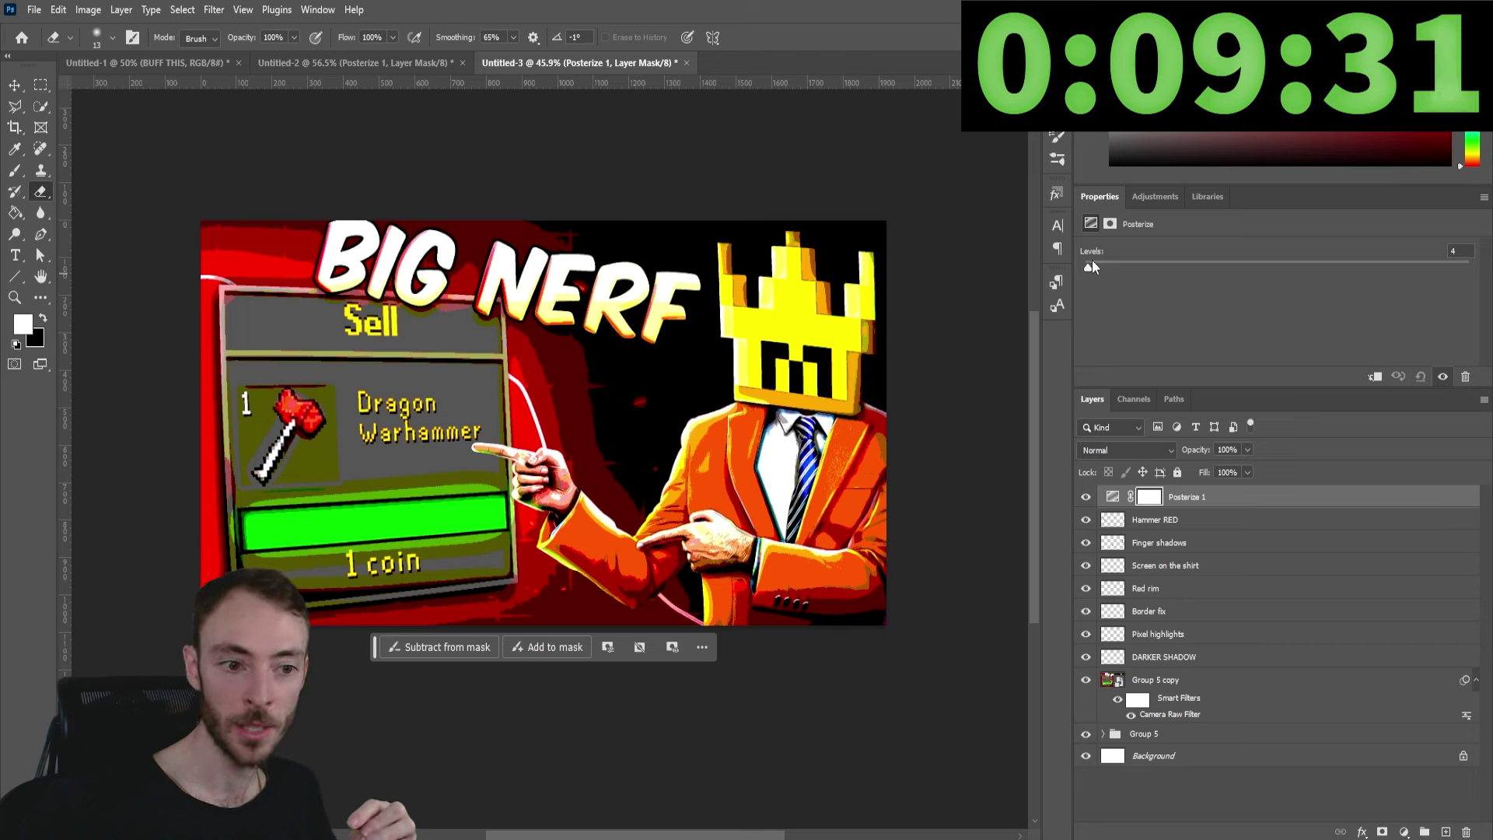
drag(1092, 260, 1012, 267)
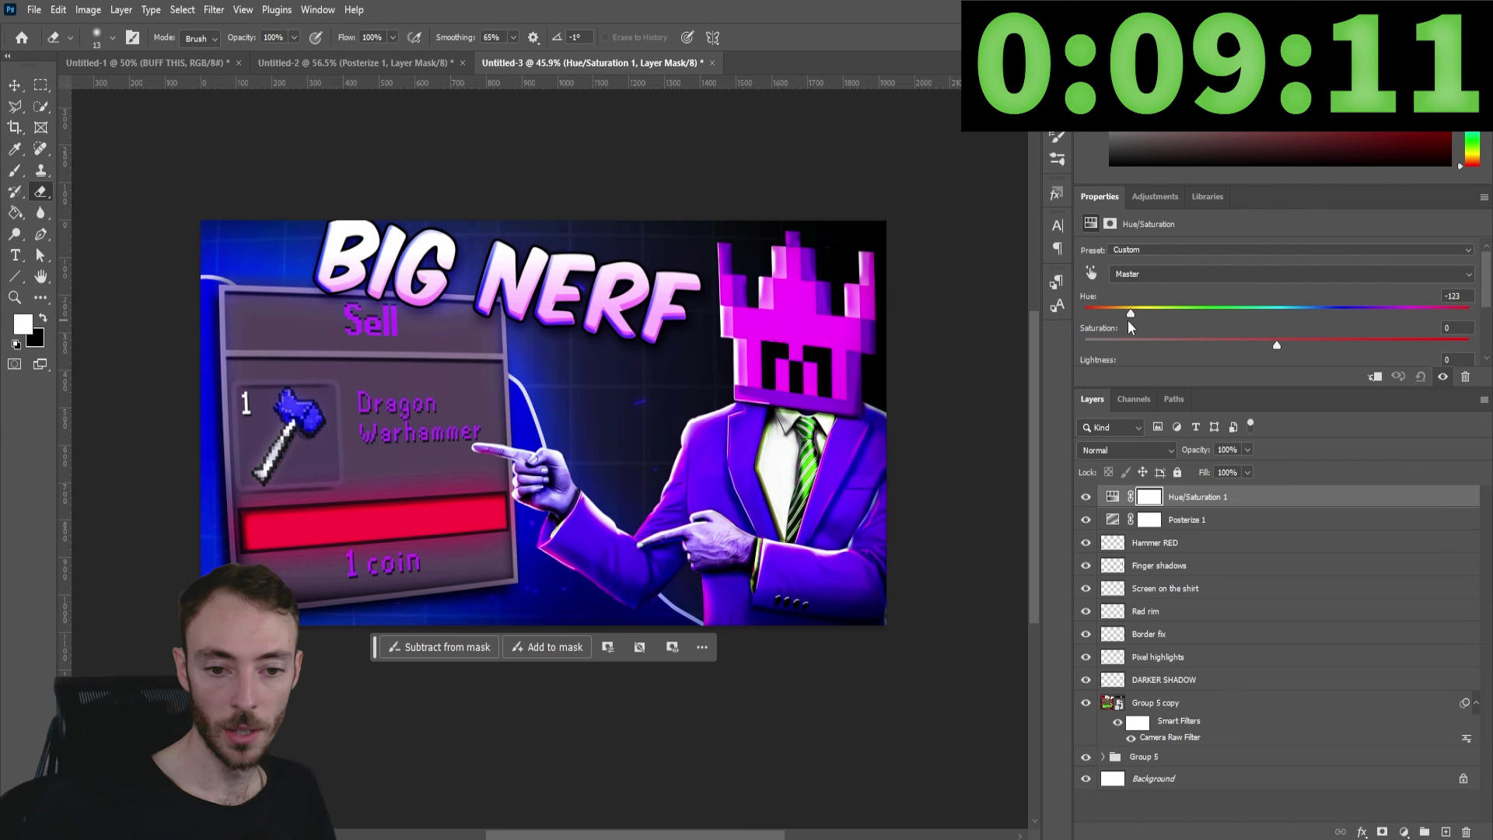
Sweep the Hue/Saturation hue through other colour schemes, then settle at about +2.
mouse_move(1127, 319)
mouse_down()
mouse_move(1065, 328)
mouse_move(1123, 322)
mouse_up()
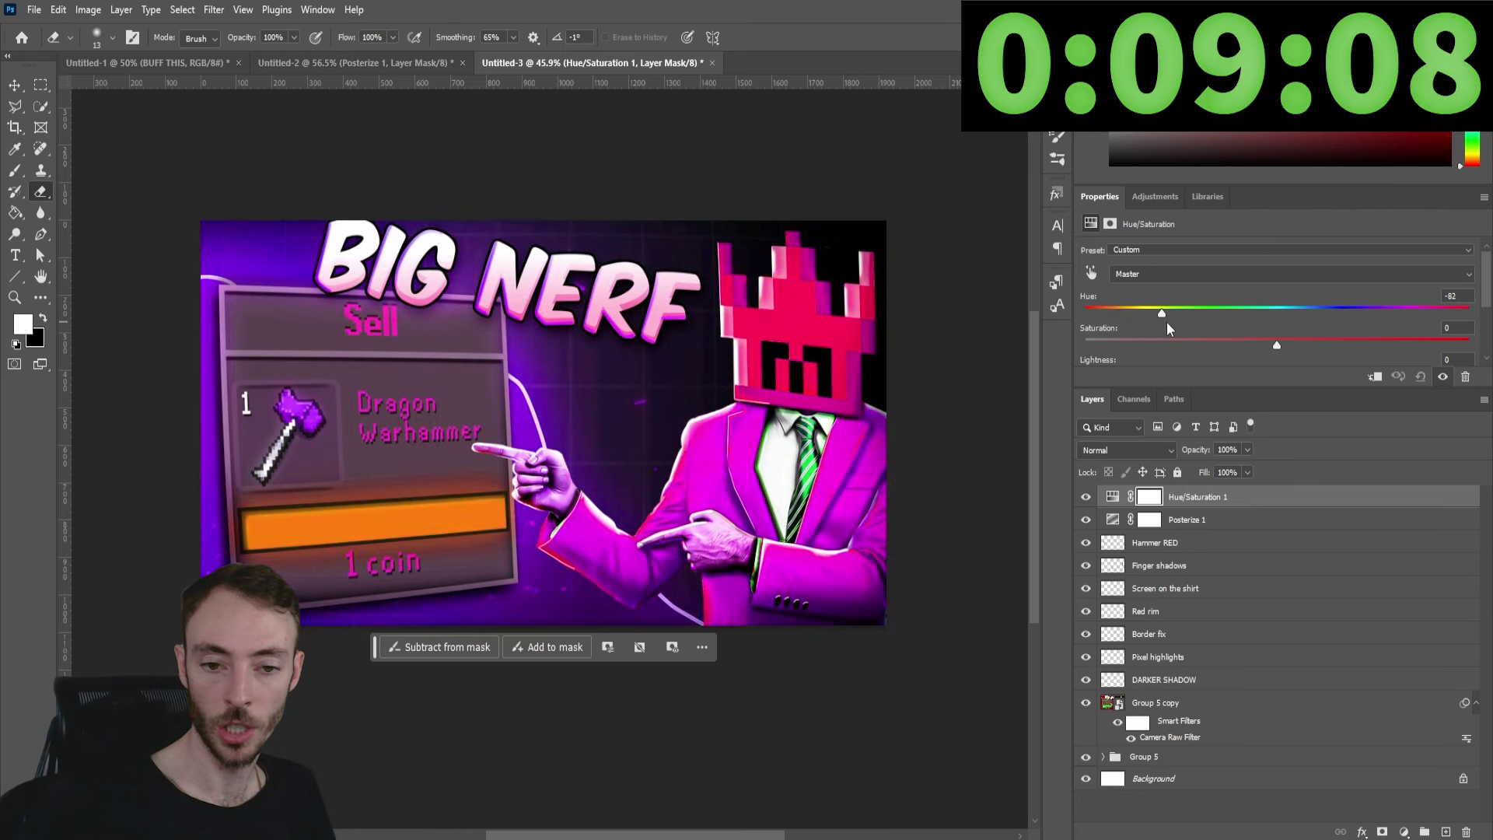
drag(1169, 322, 1308, 319)
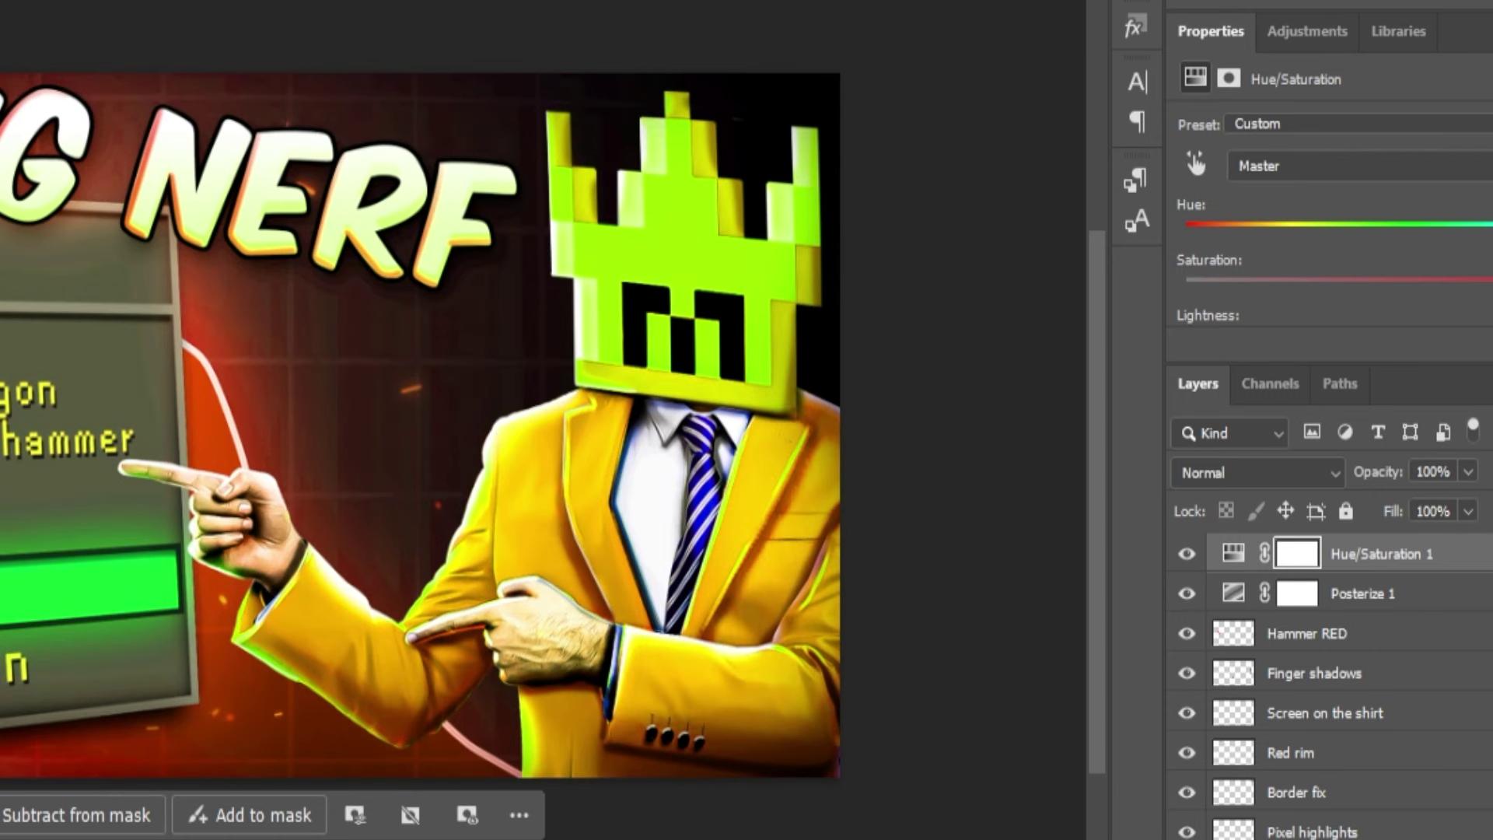
drag(1492, 233, 1492, 254)
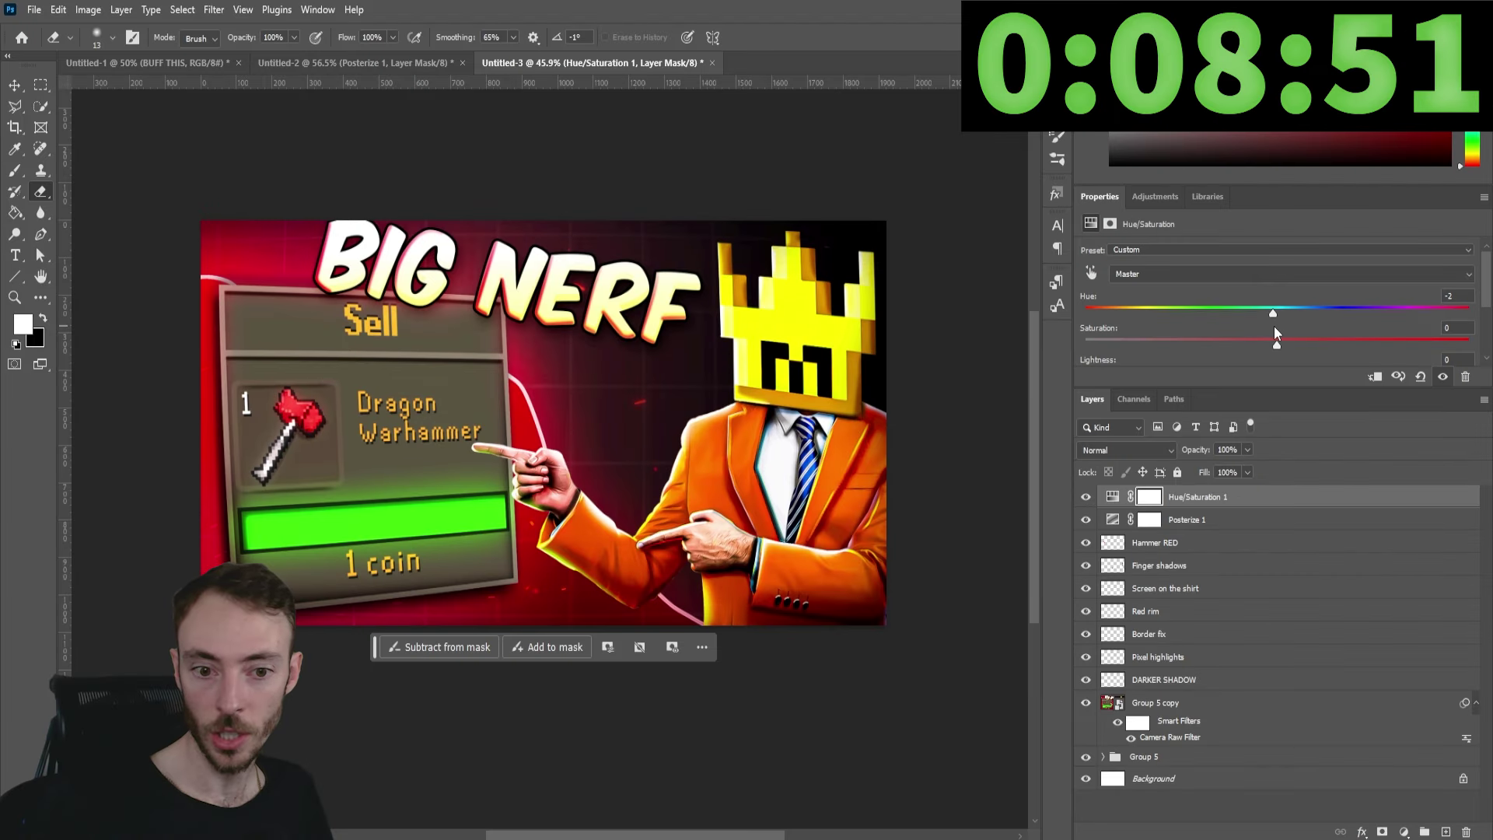
drag(1274, 328, 1275, 329)
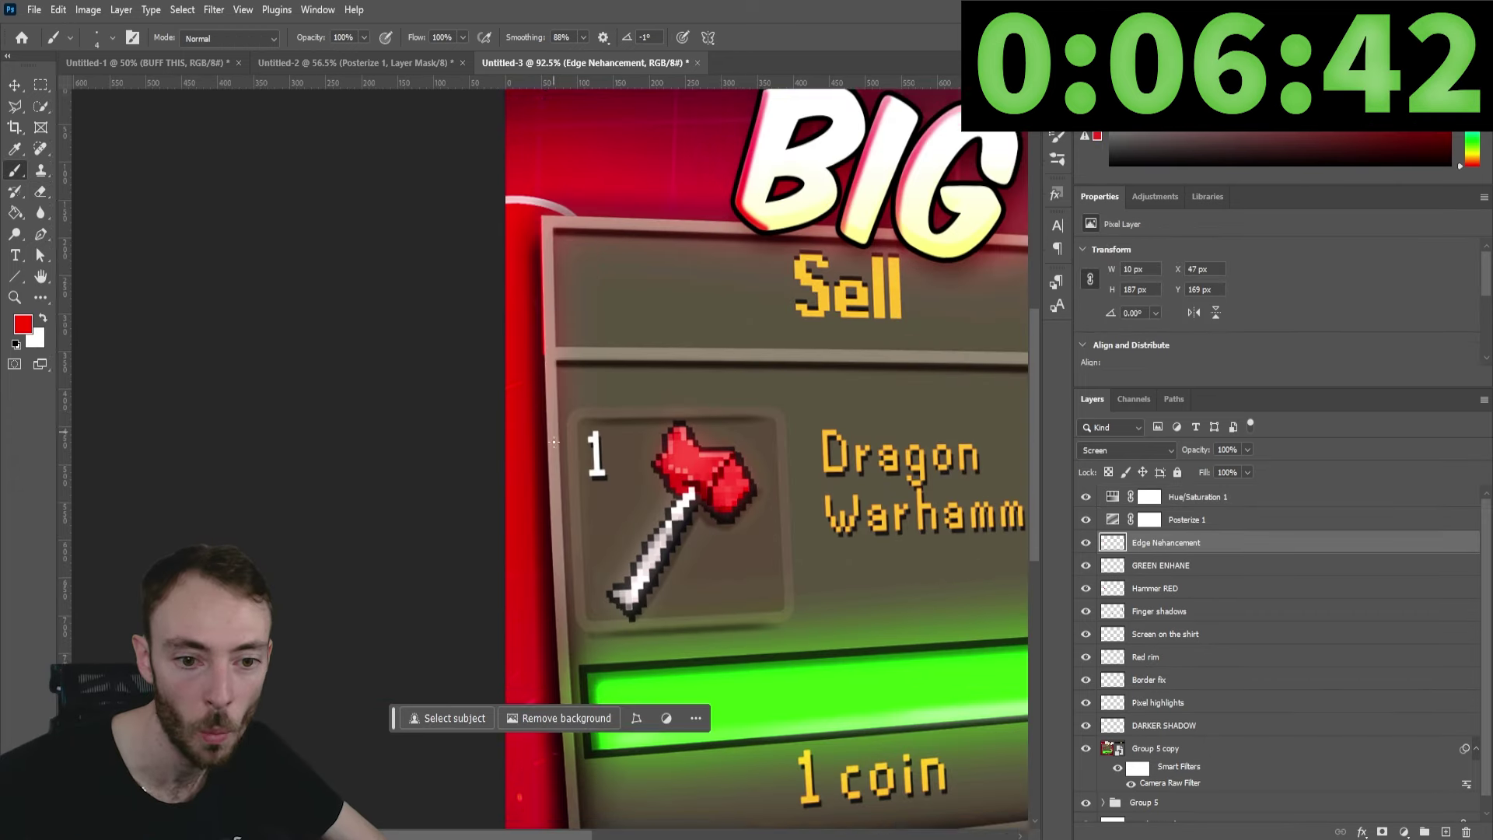
Paint a light highlight along the sell window's edge.
scroll(556, 470, down, 2)
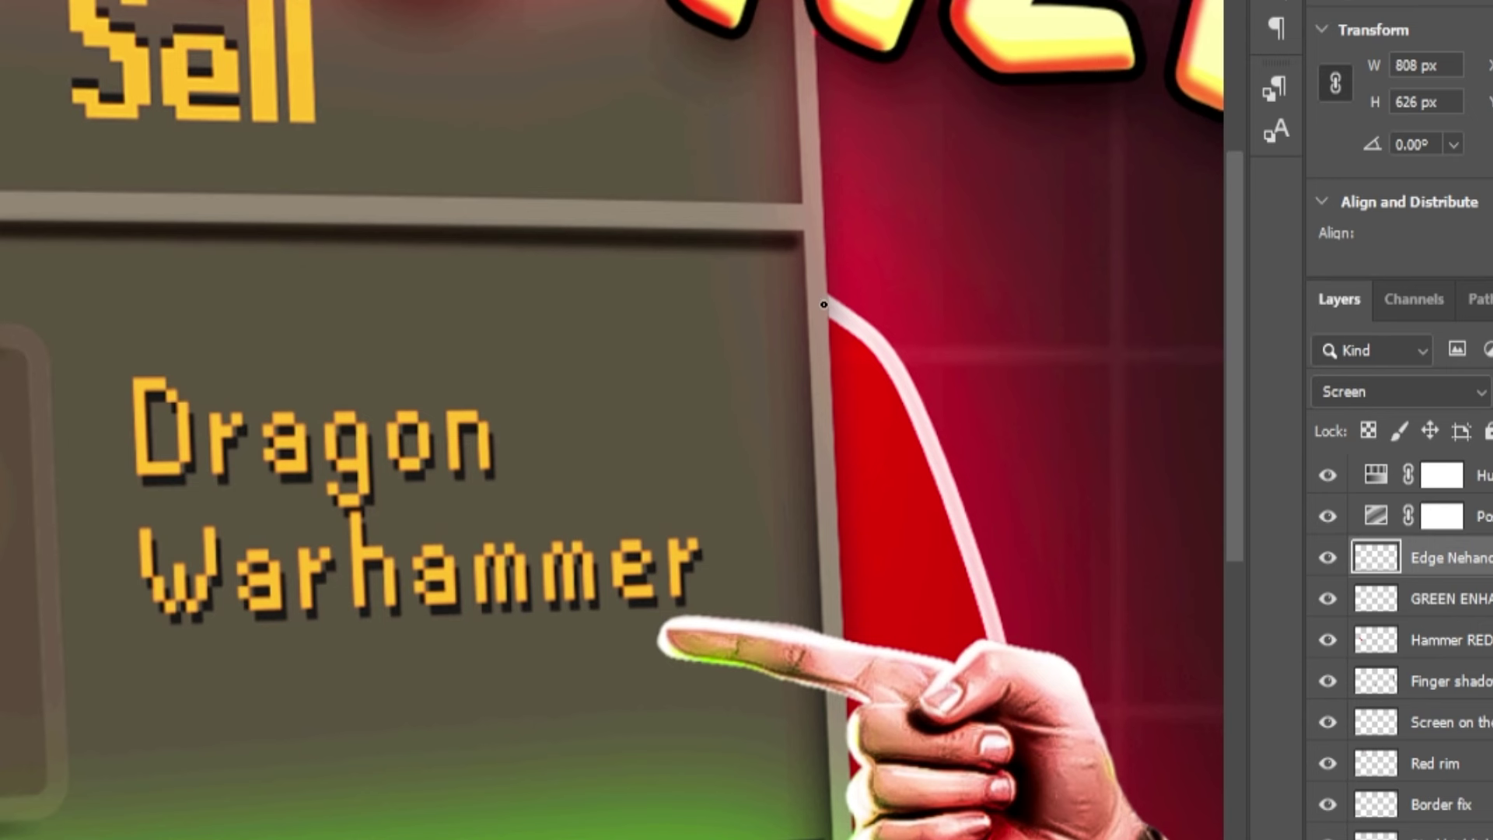
shift+click(823, 304)
scroll(828, 373, down, 3)
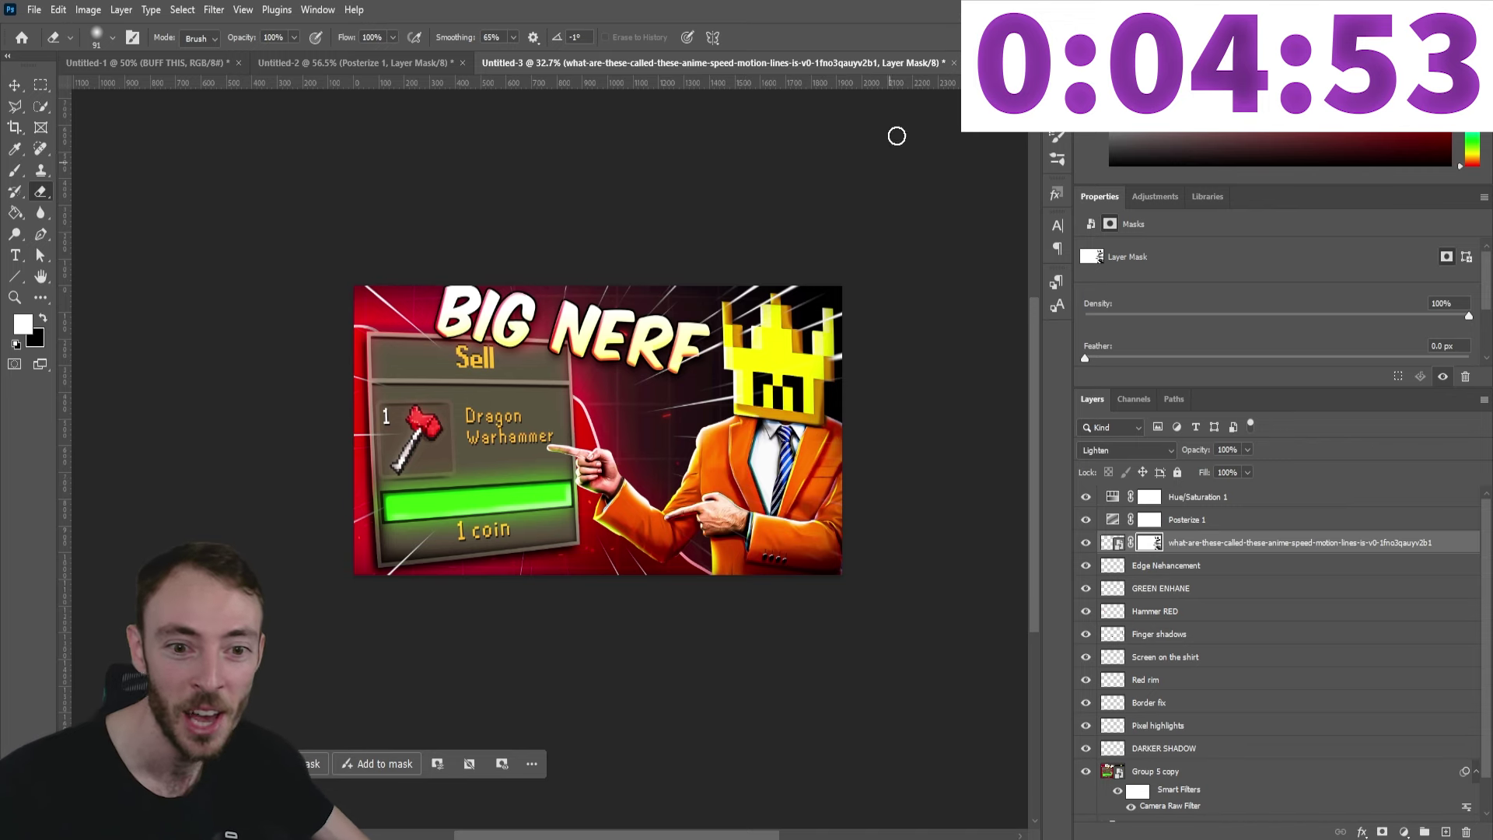
scroll(668, 712, up, 1)
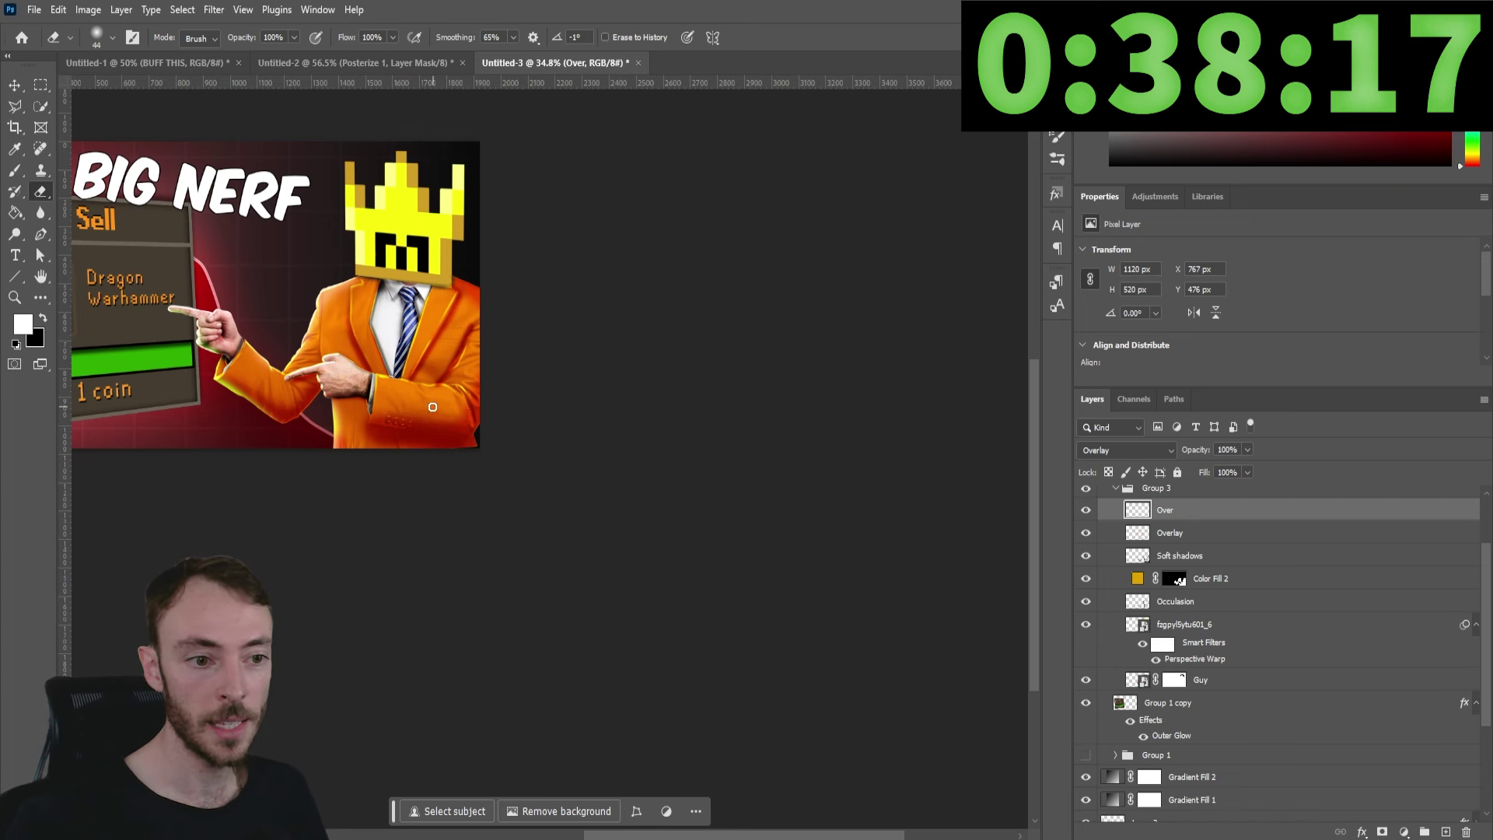
scroll(429, 407, up, 5)
scroll(360, 427, up, 6)
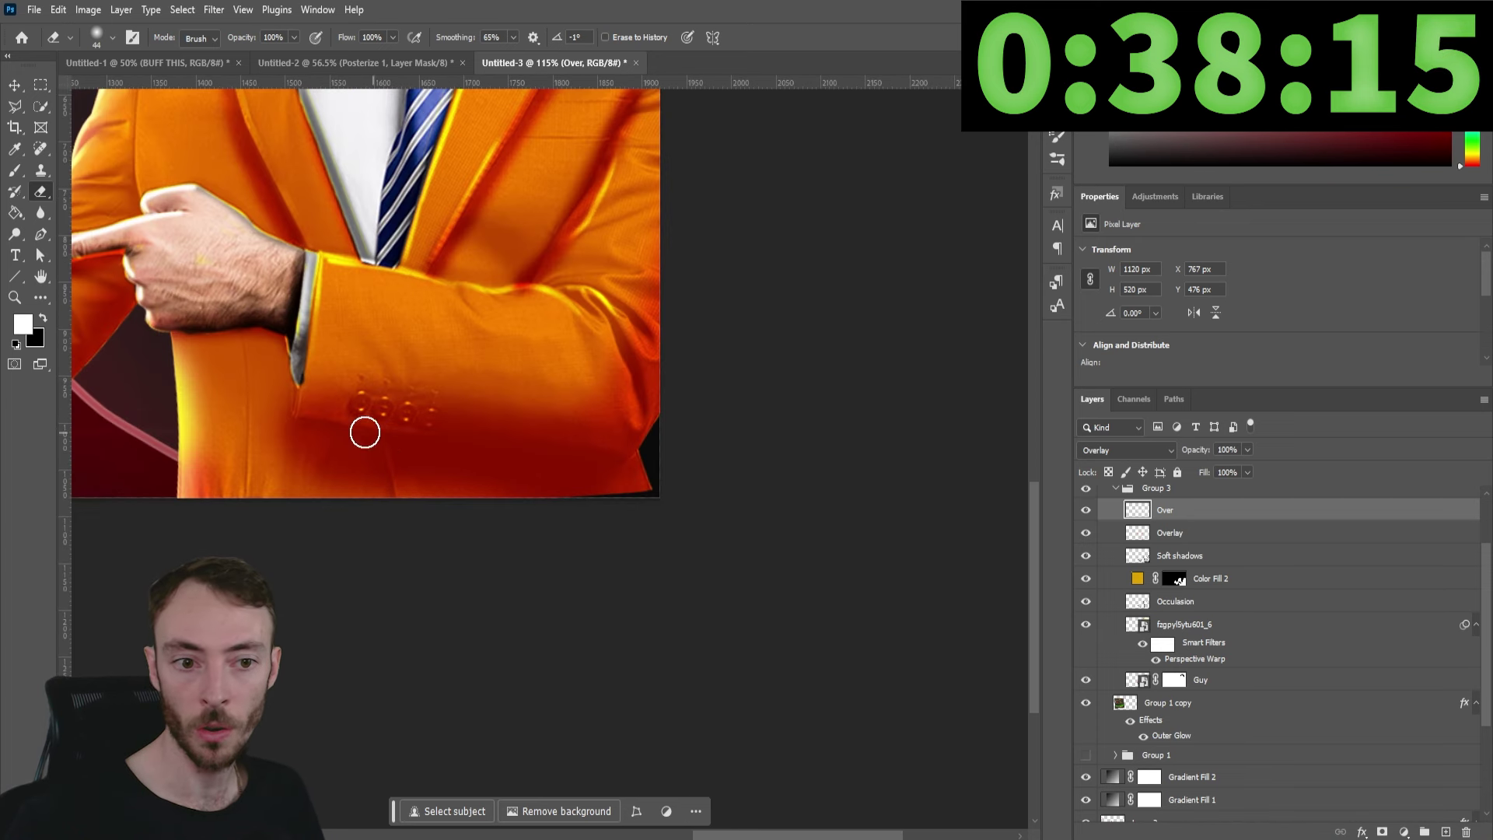